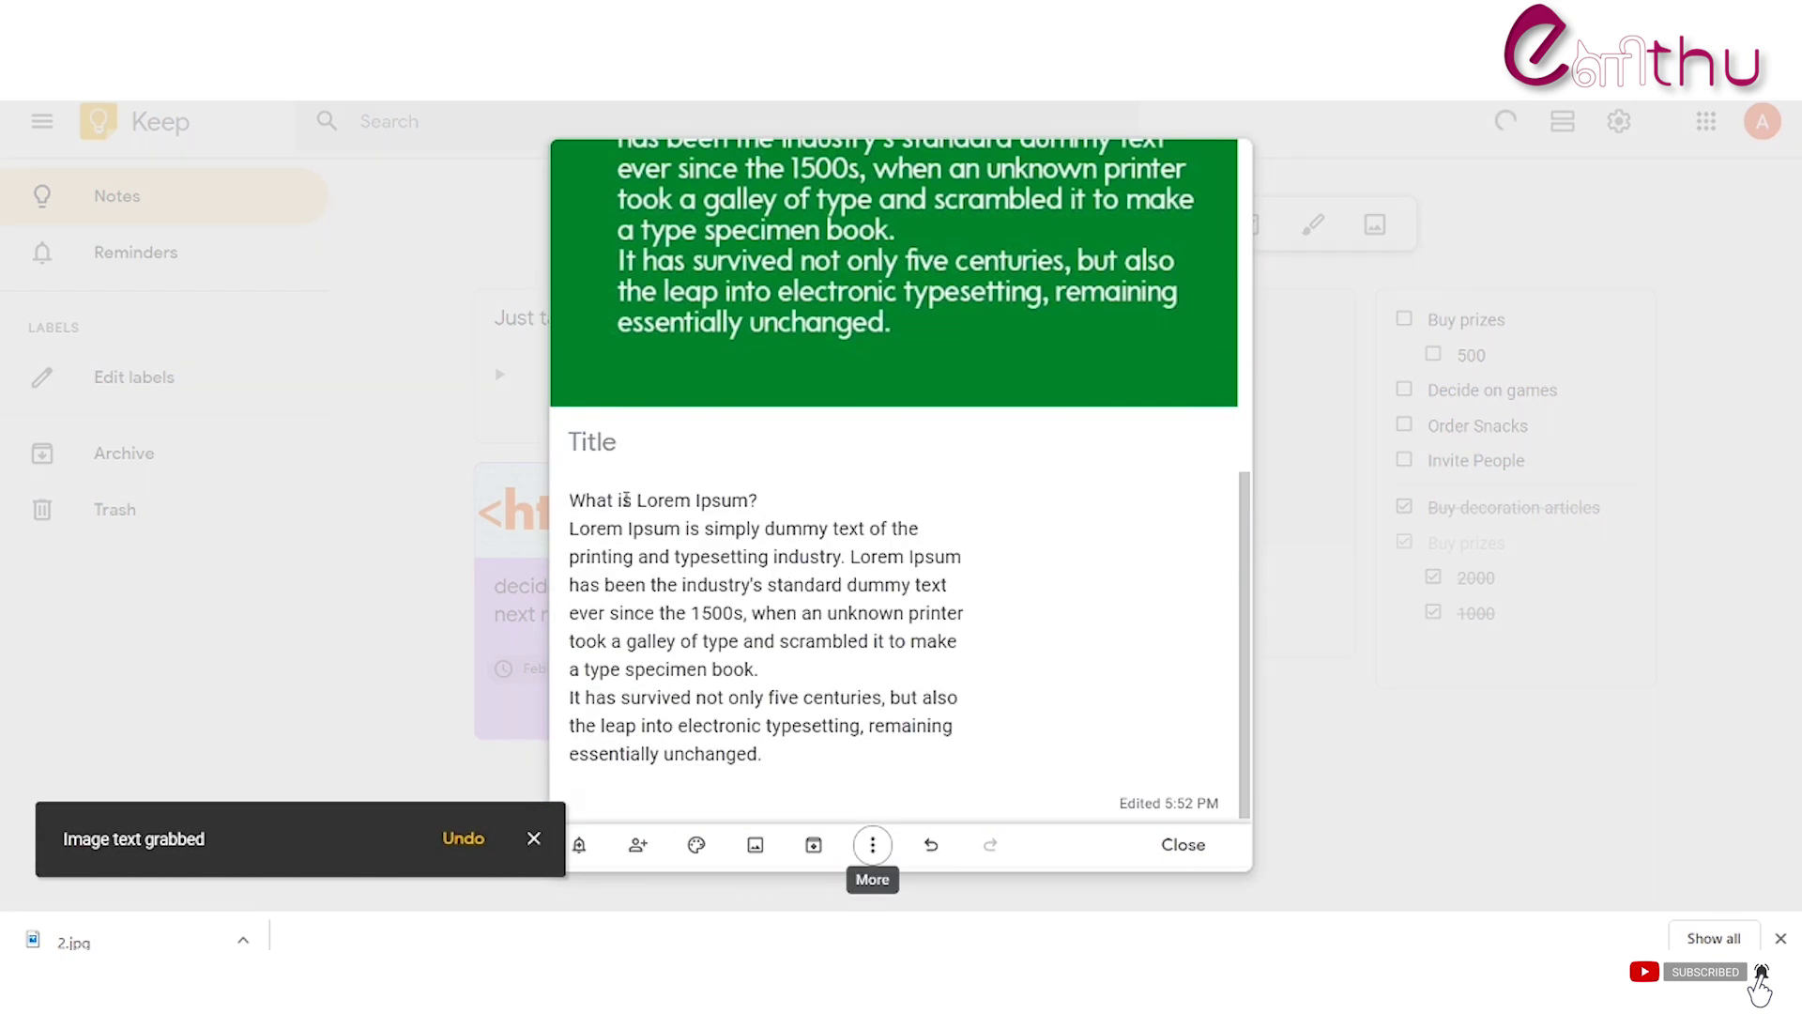
Step: Open the leopard image in the "What is Lorem Ipsum?" note for drawing annotations
{"action": "key", "text": "Escape"}
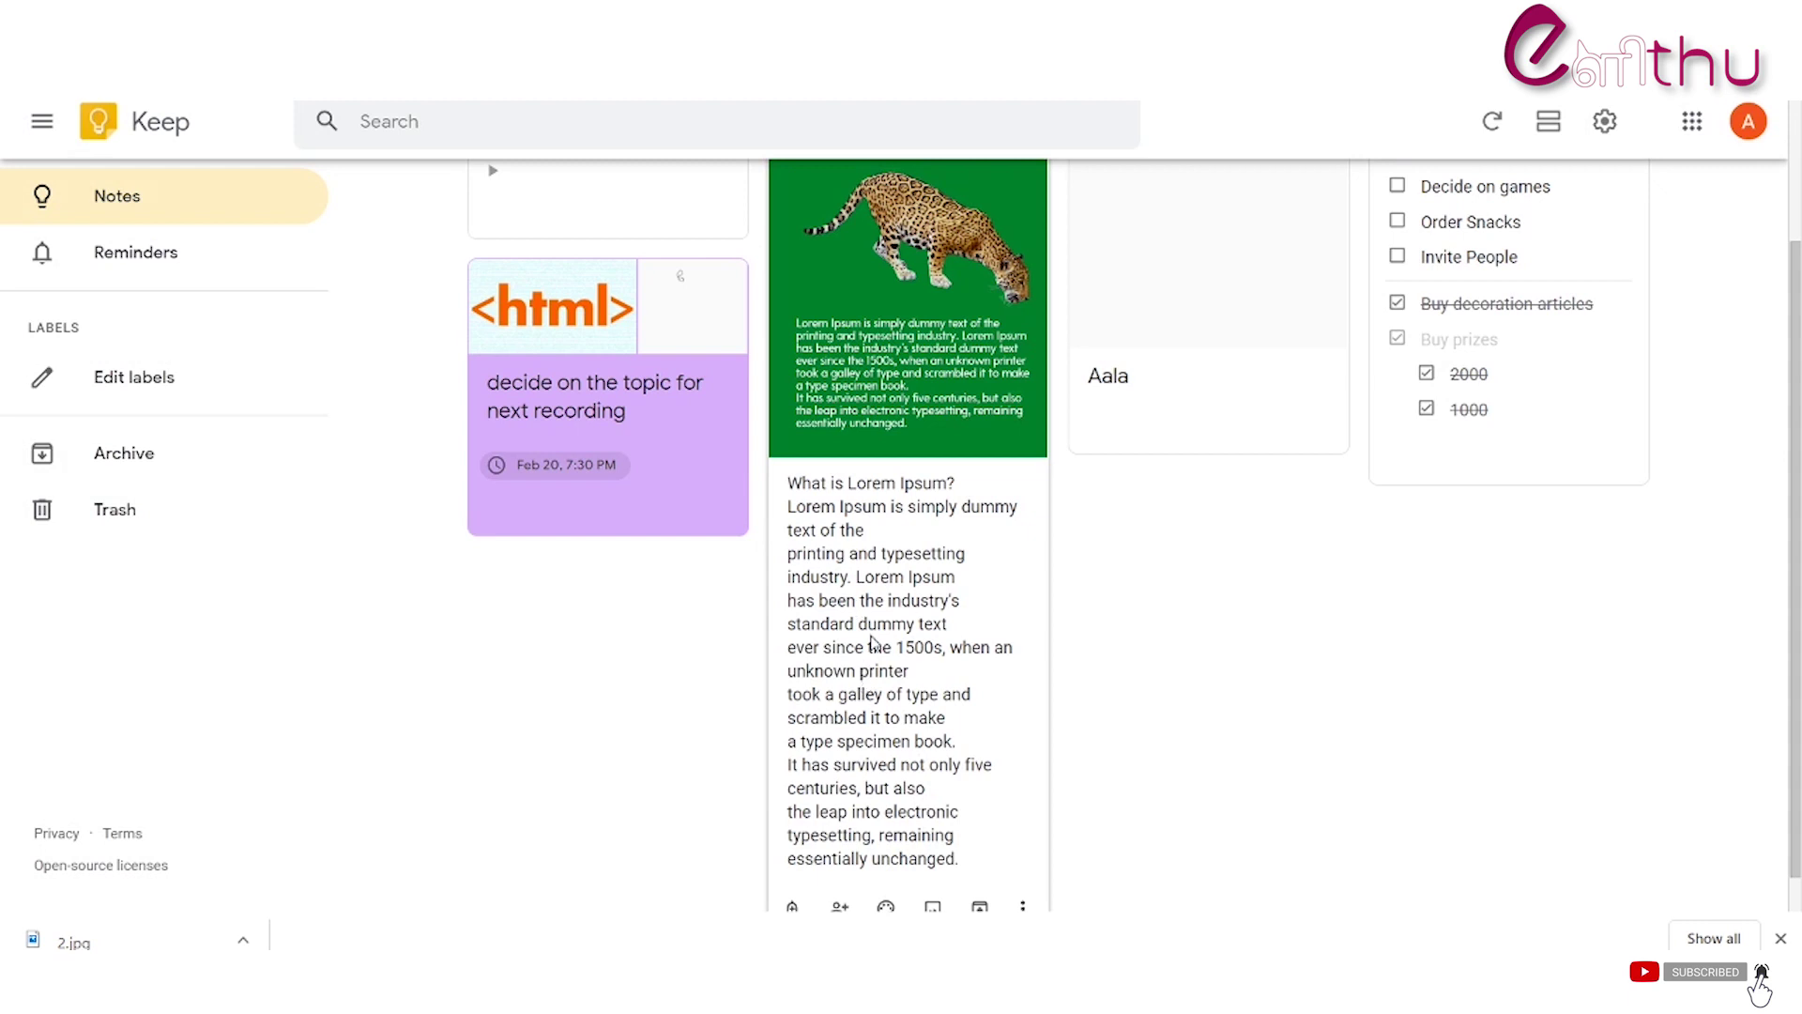
{"action": "scroll", "coordinate": [958, 469], "scroll_direction": "up", "scroll_amount": 3}
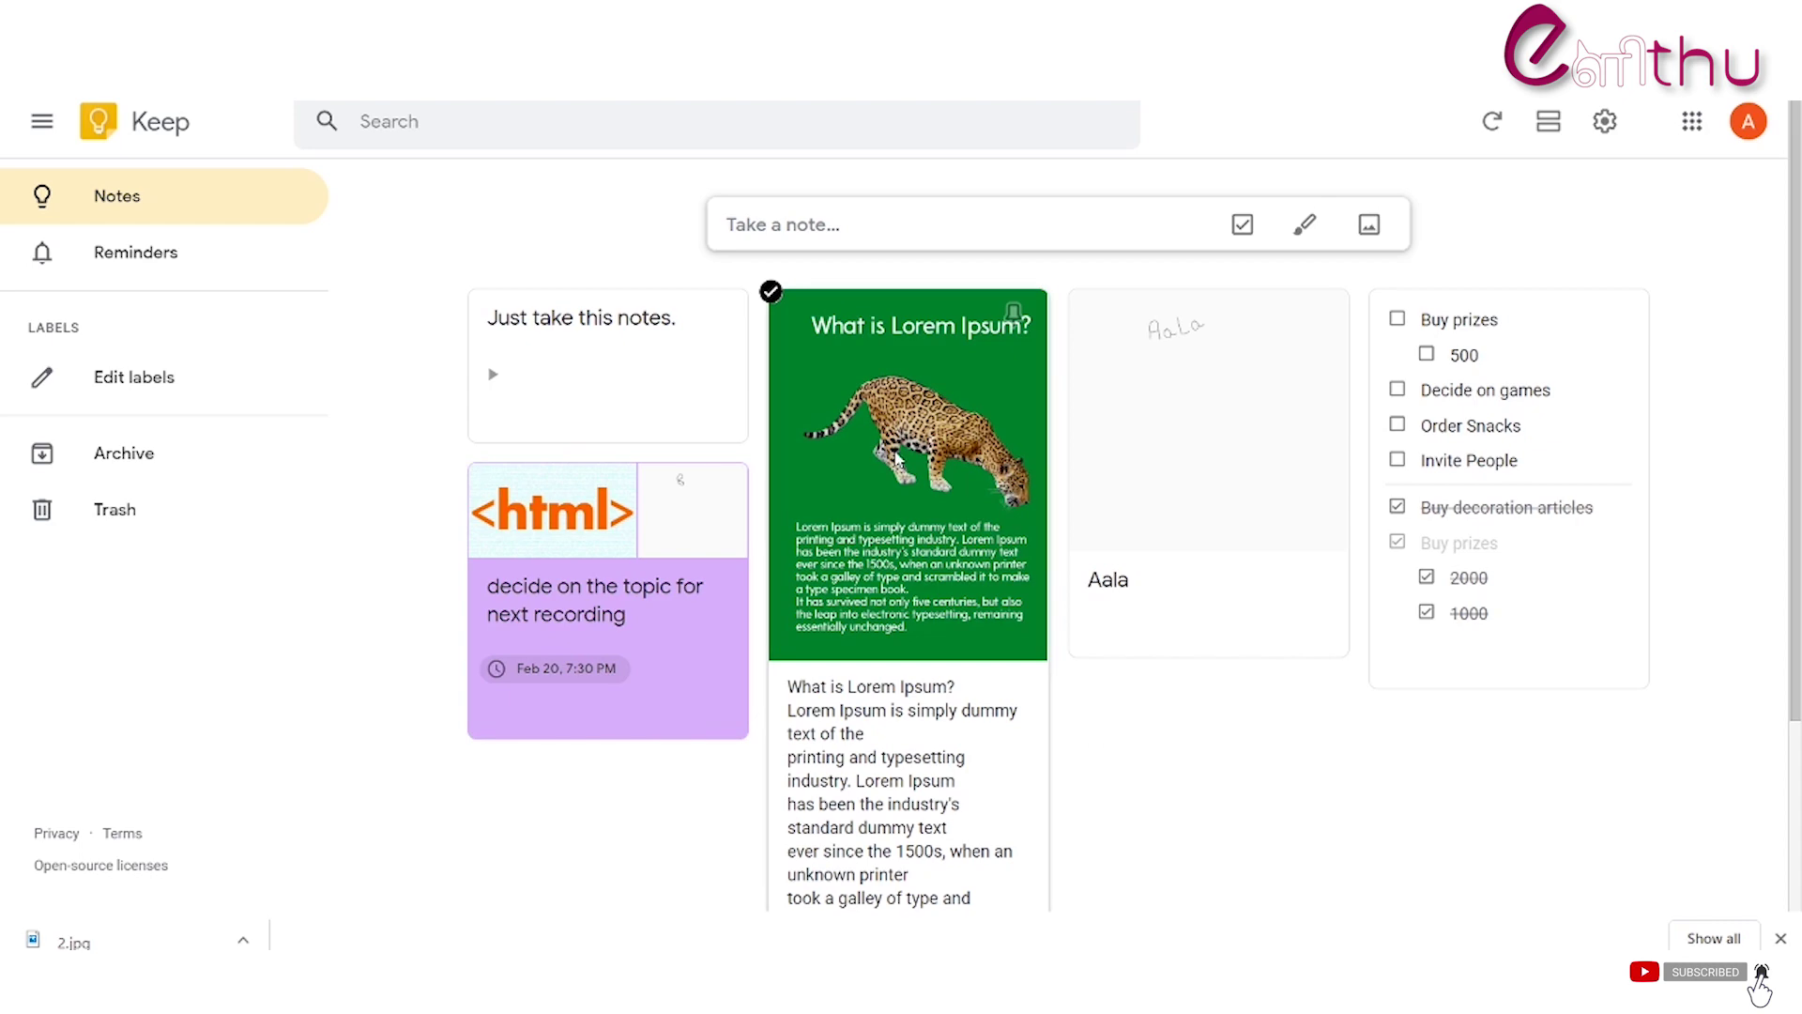
{"action": "scroll", "coordinate": [844, 302], "scroll_direction": "down", "scroll_amount": 2}
{"action": "left_click", "coordinate": [845, 301]}
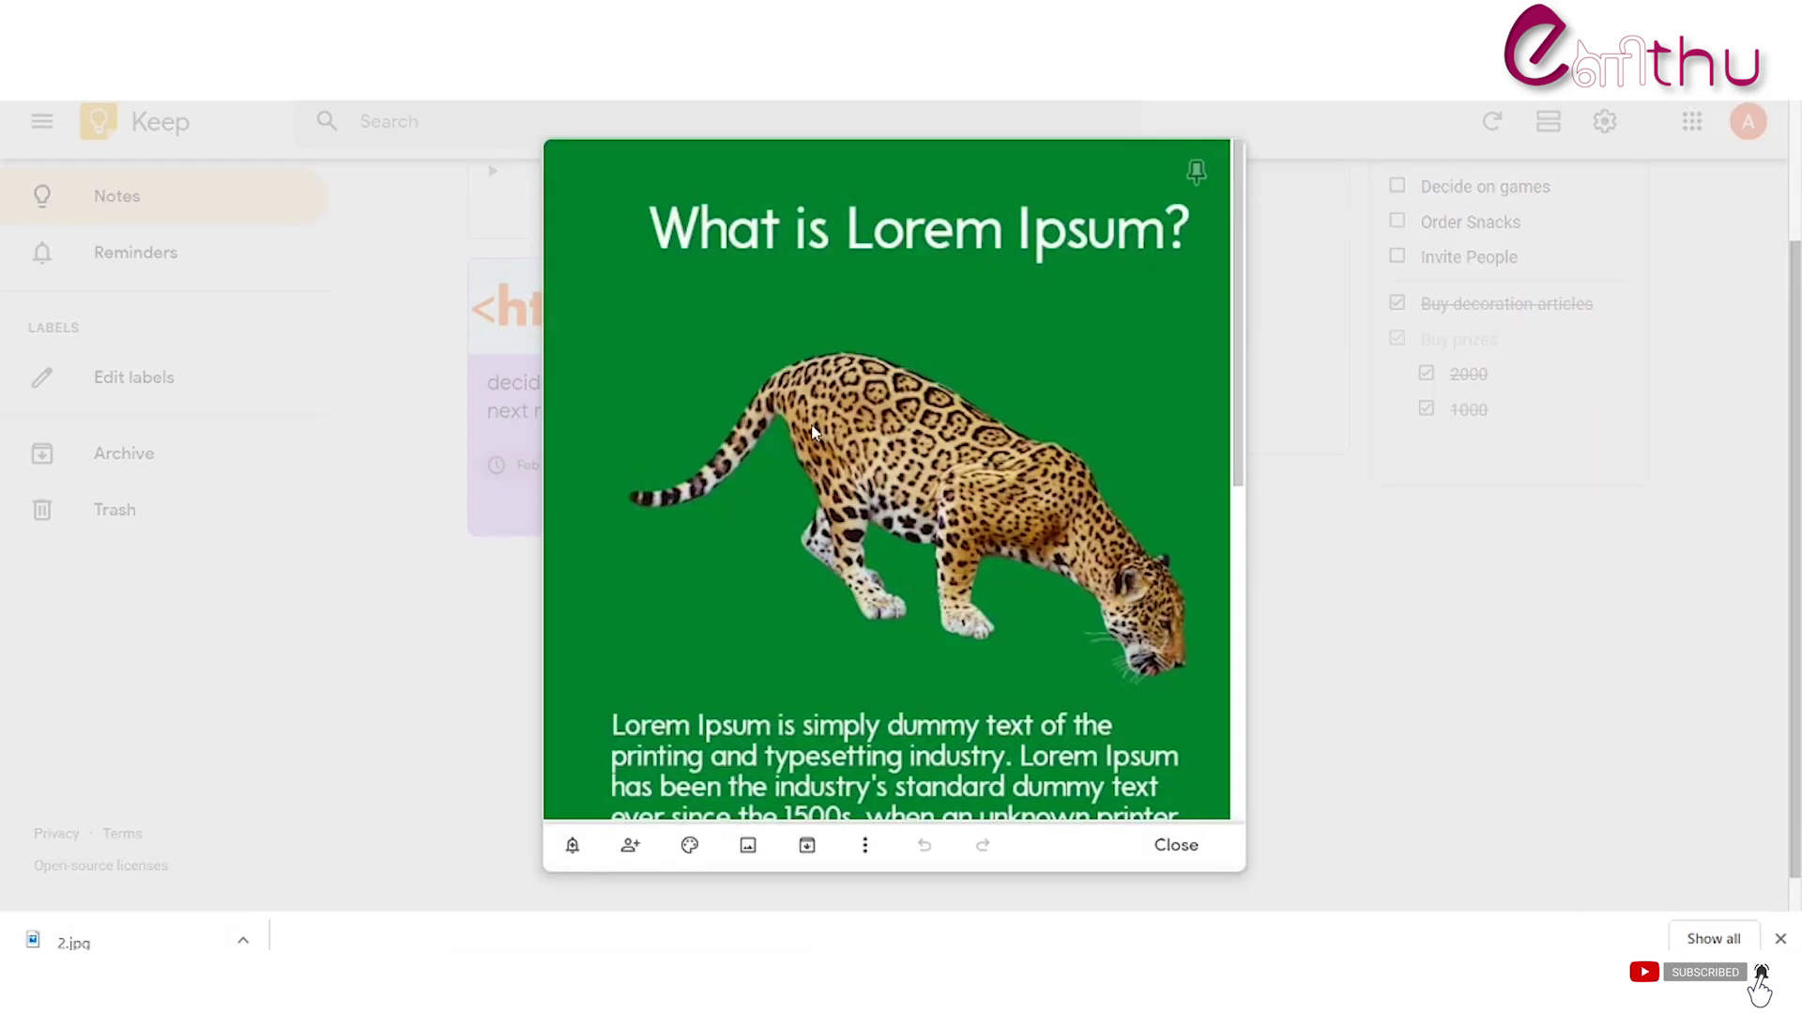
{"action": "left_click", "coordinate": [813, 430]}
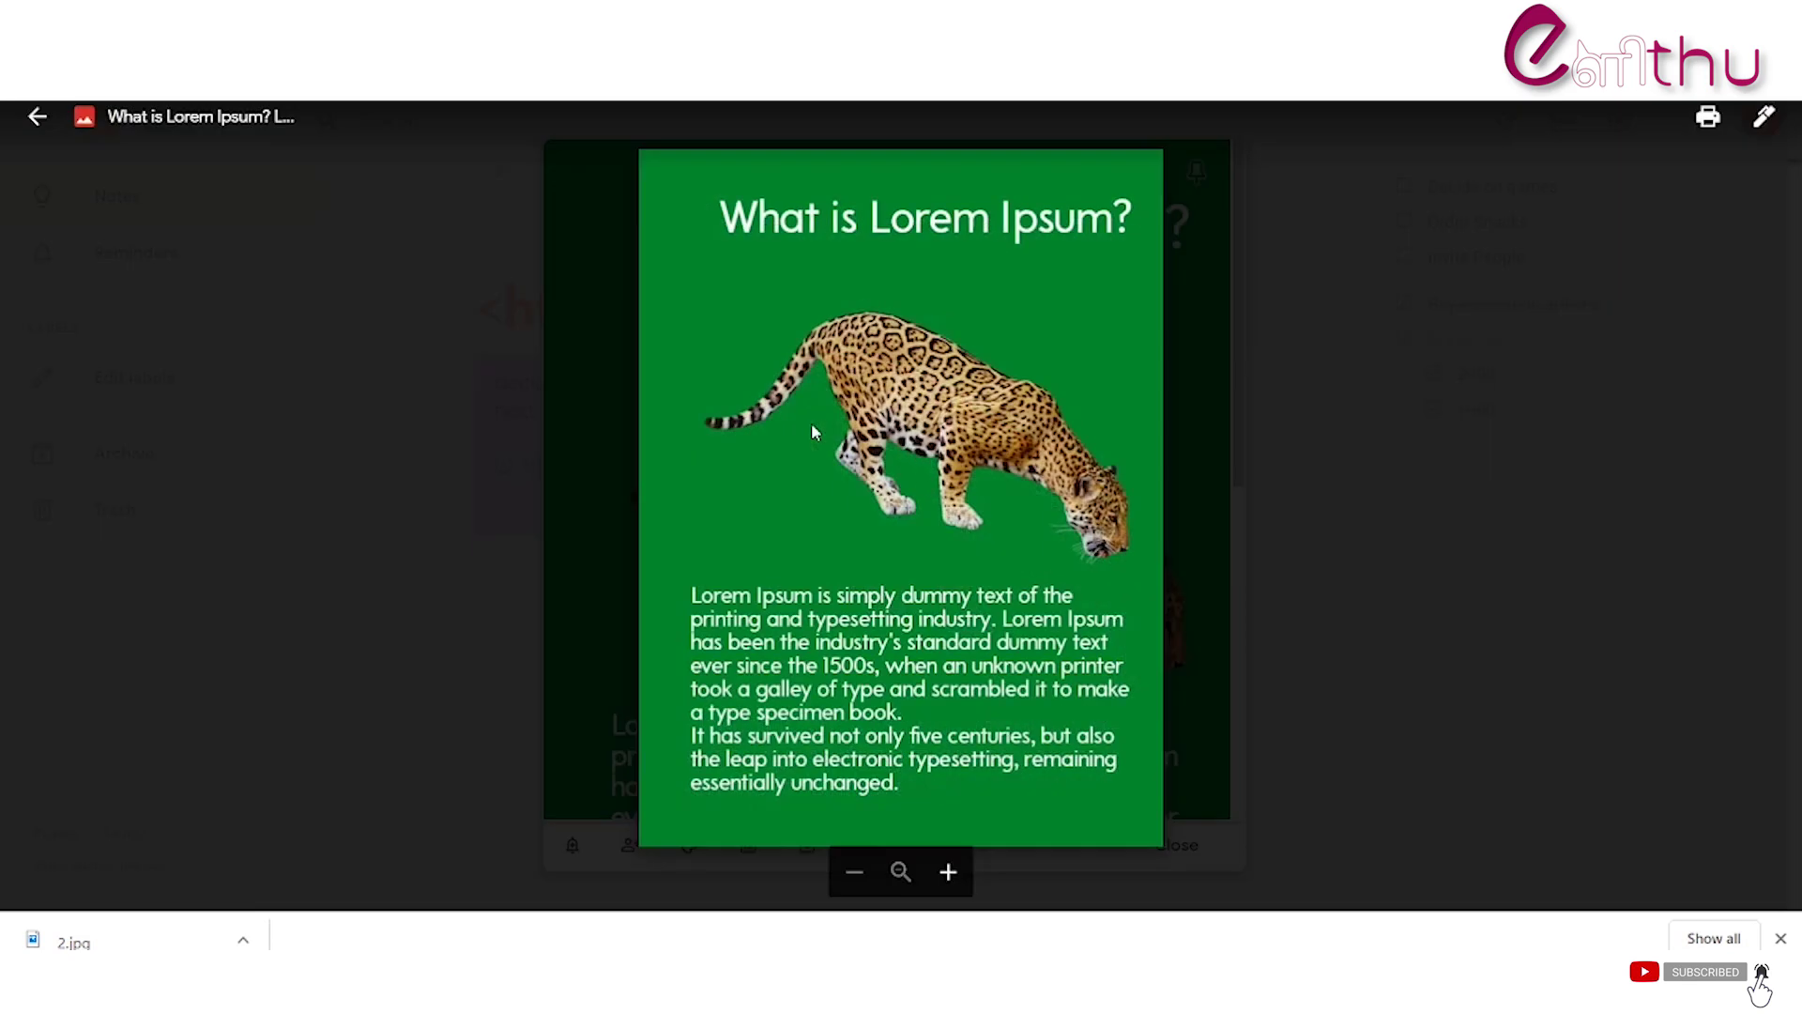
{"action": "left_click", "coordinate": [1763, 121]}
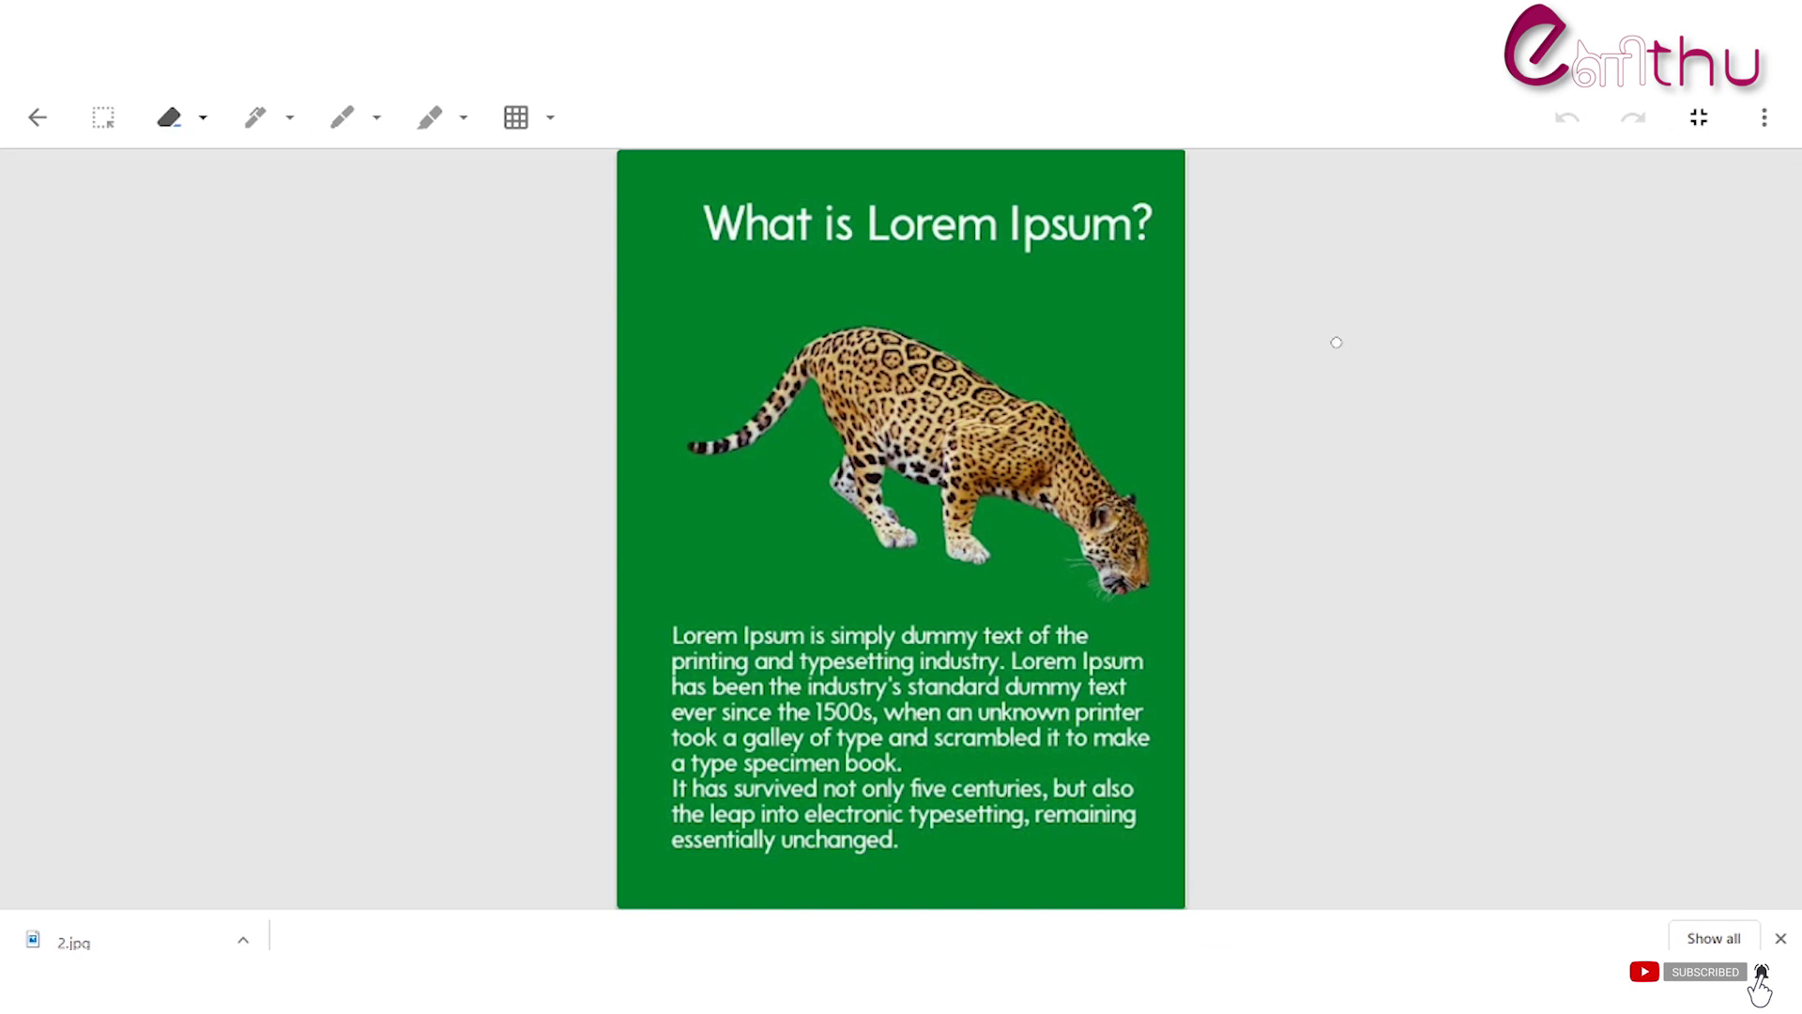
Step: Draw two thin red pen arrows on the image, one below the leopard's tail and one under the title, and return to the notes
{"action": "left_click", "coordinate": [265, 129]}
{"action": "left_click", "coordinate": [290, 128]}
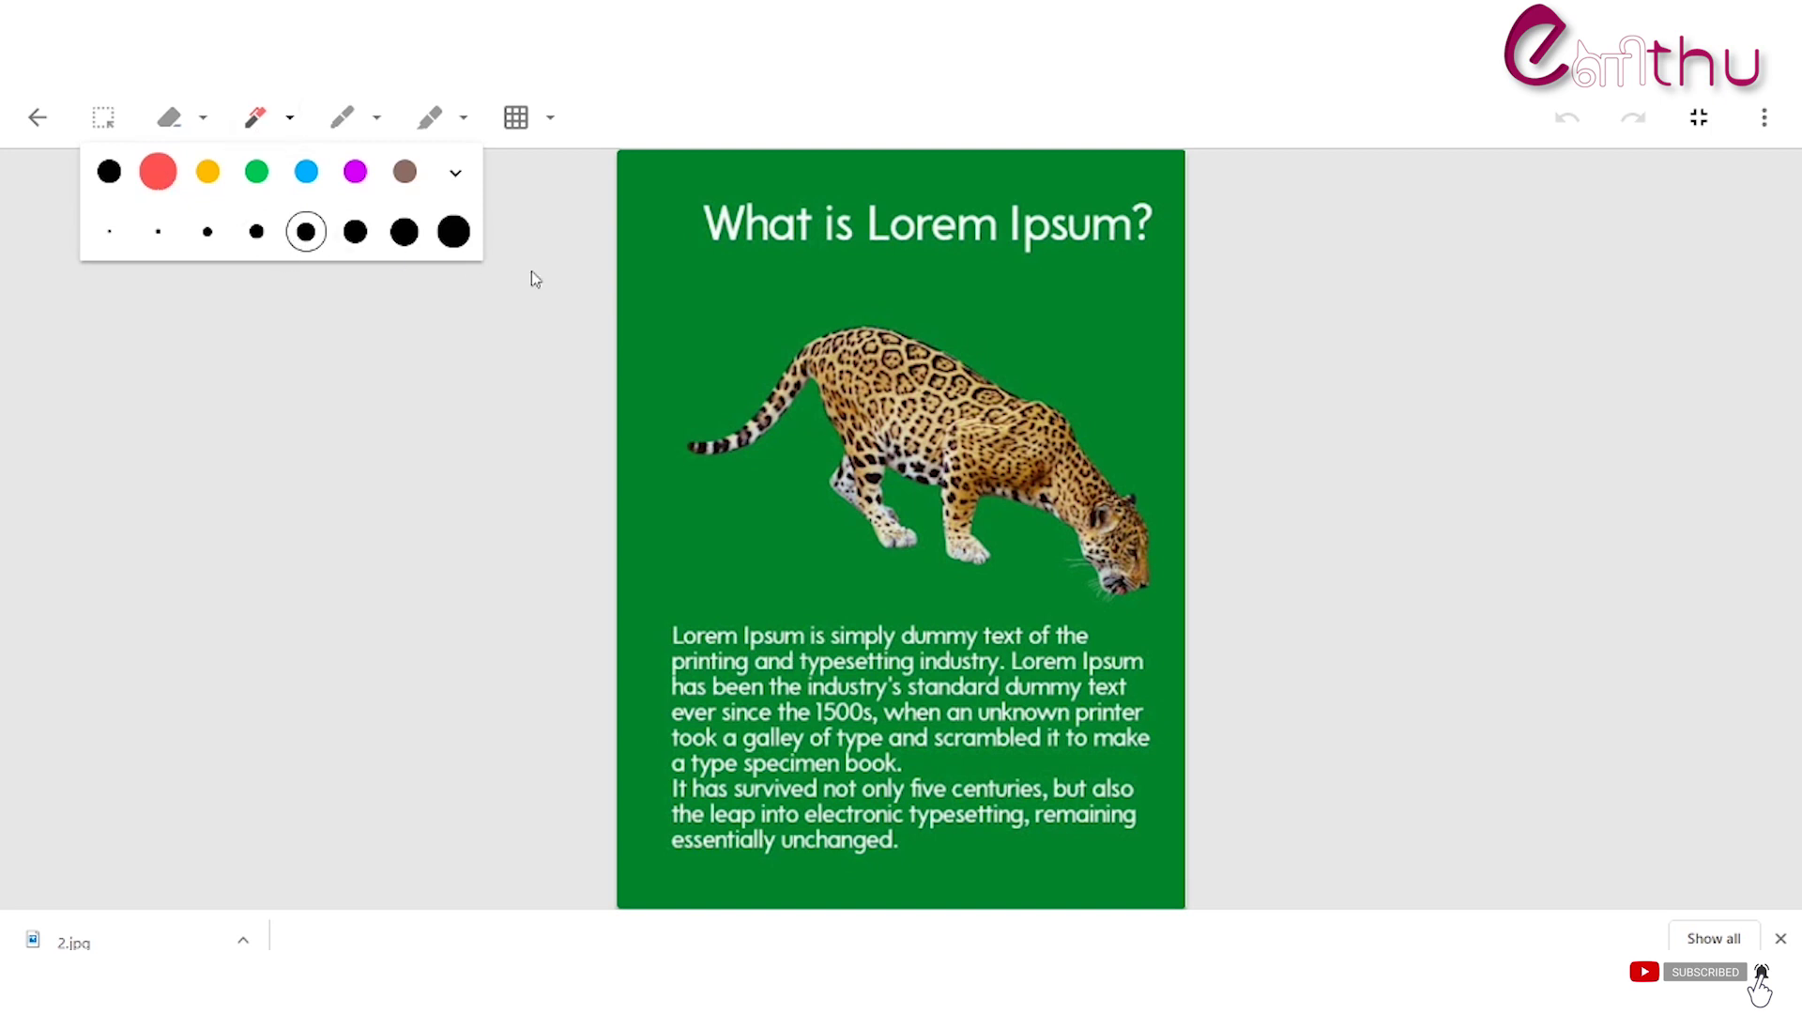
{"action": "left_click", "coordinate": [805, 476]}
{"action": "left_click_drag", "start_coordinate": [808, 460], "coordinate": [732, 522]}
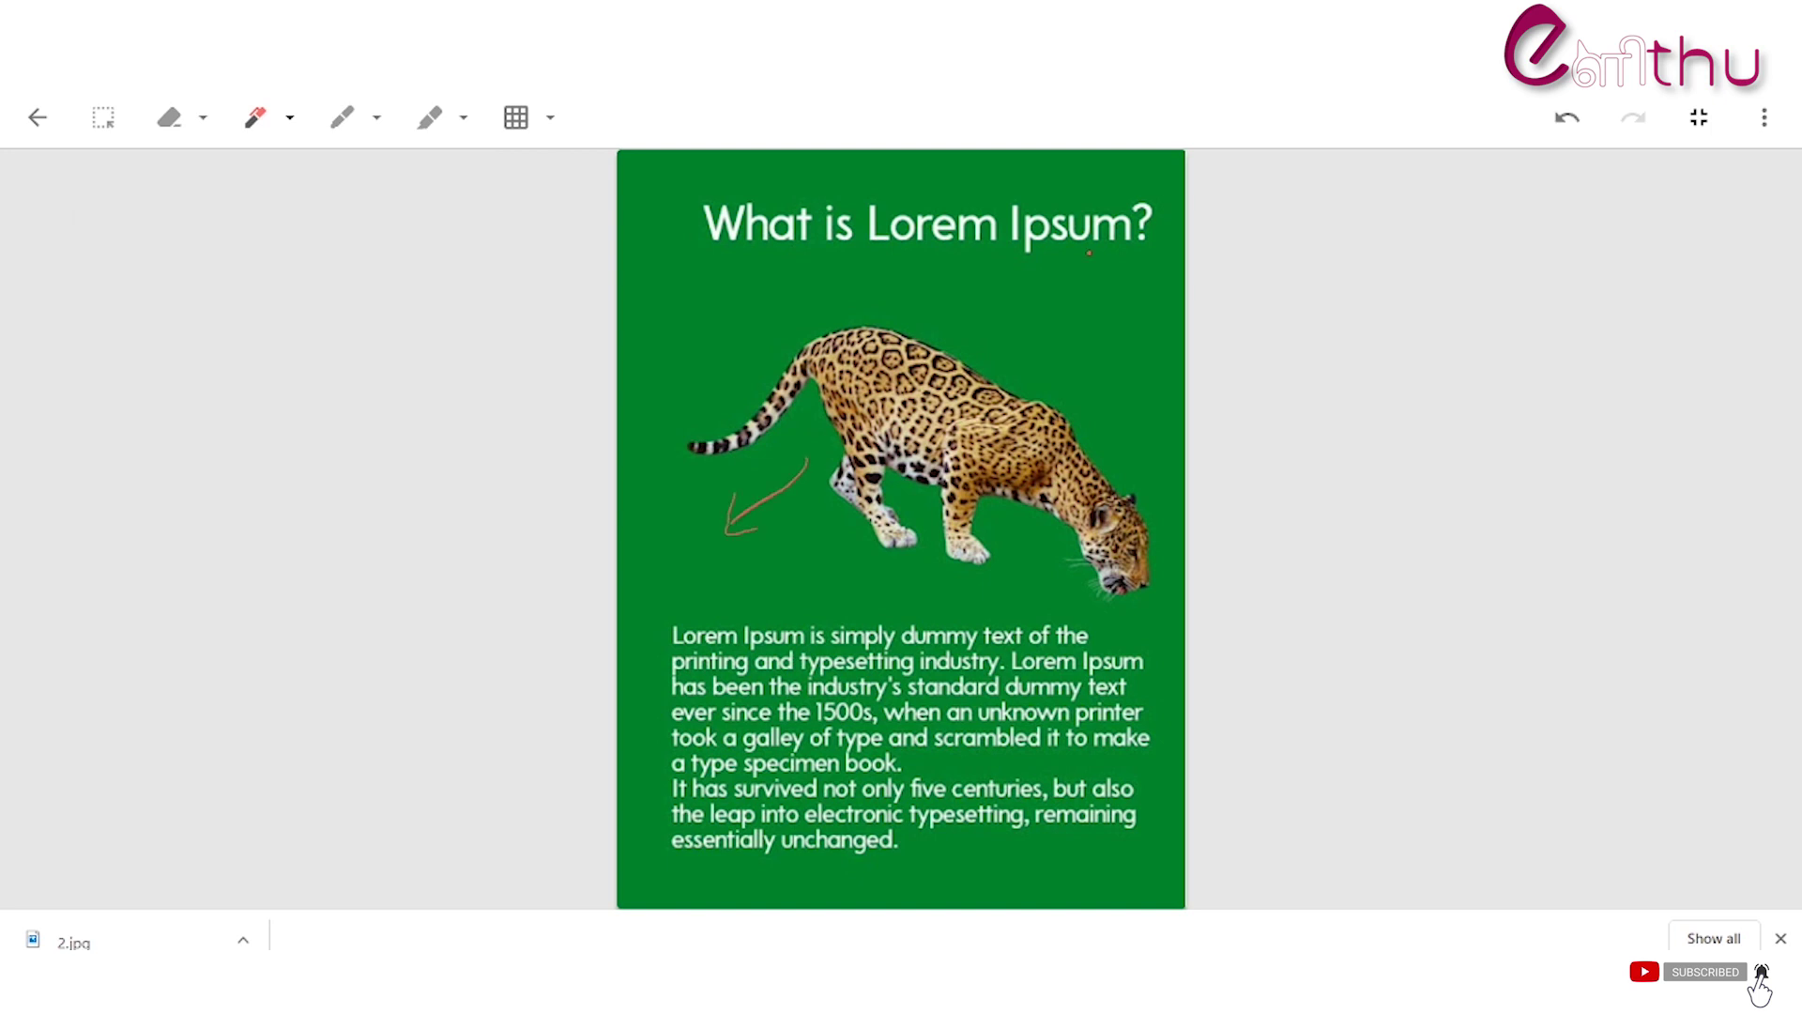
{"action": "left_click_drag", "start_coordinate": [1088, 255], "coordinate": [1091, 312]}
{"action": "left_click", "coordinate": [36, 117]}
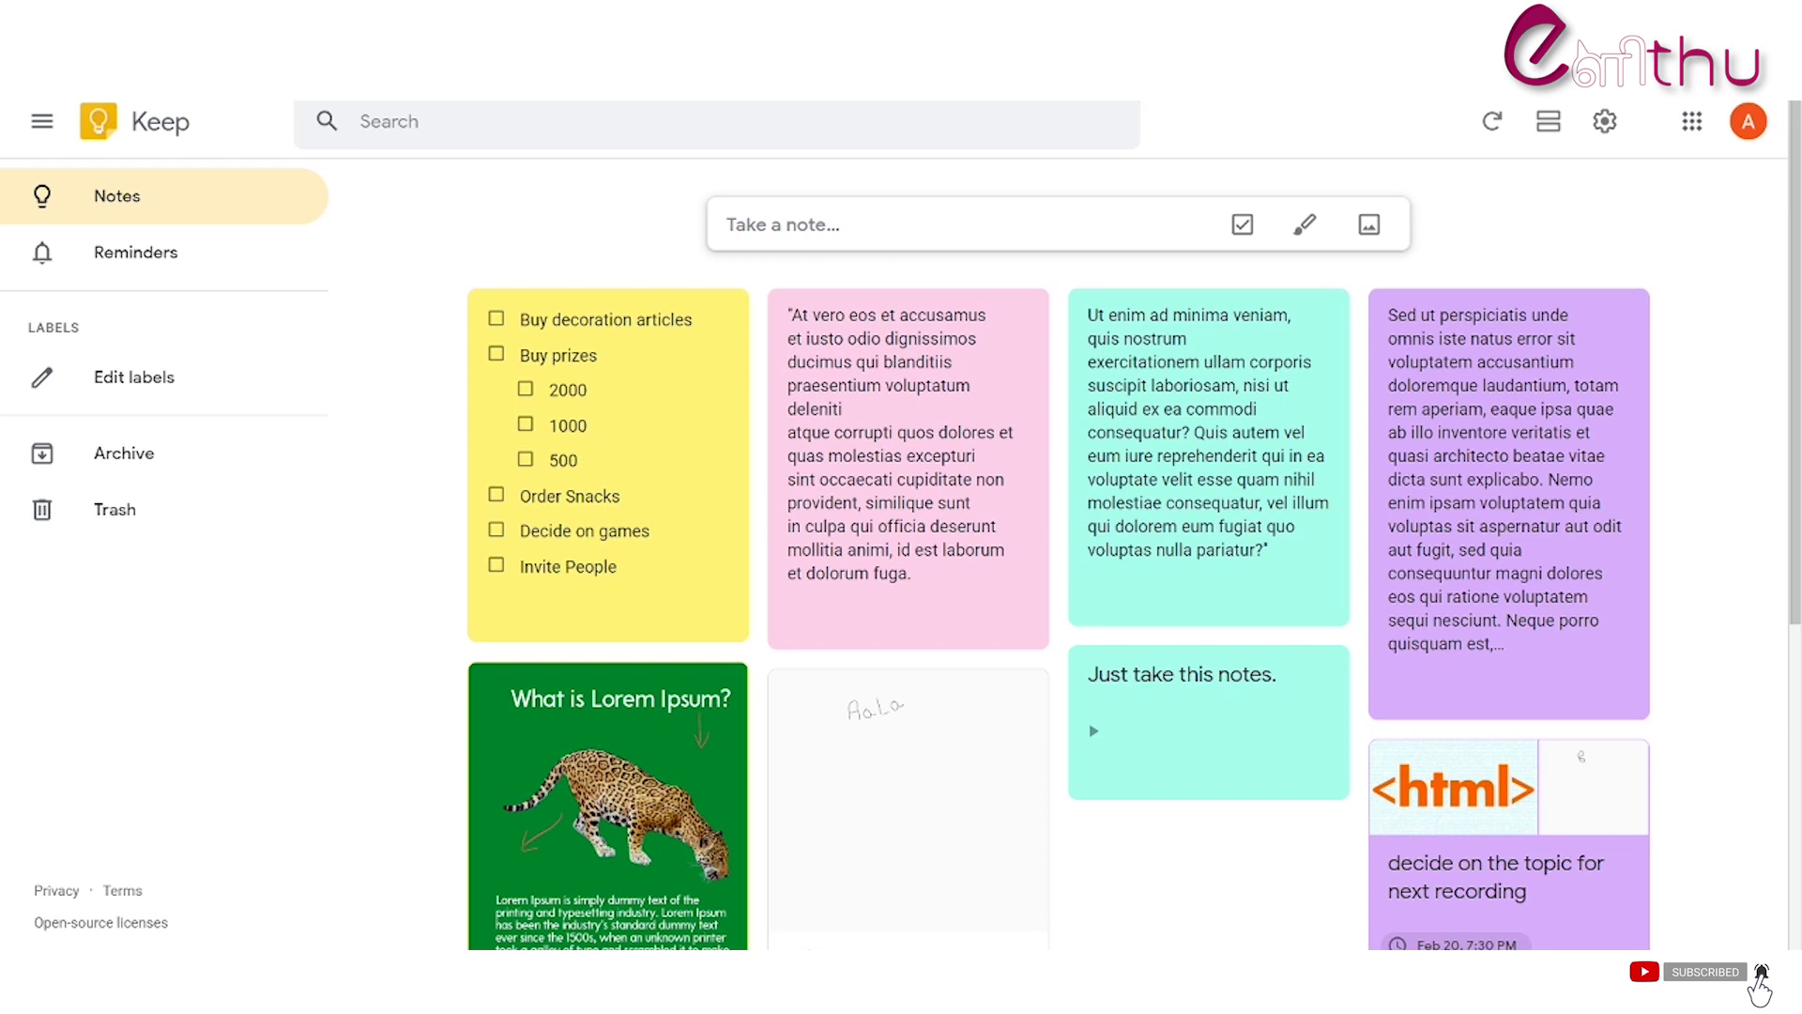
Step: Hide the checkboxes of the yellow party list note, and show them again
{"action": "mouse_move", "coordinate": [664, 459]}
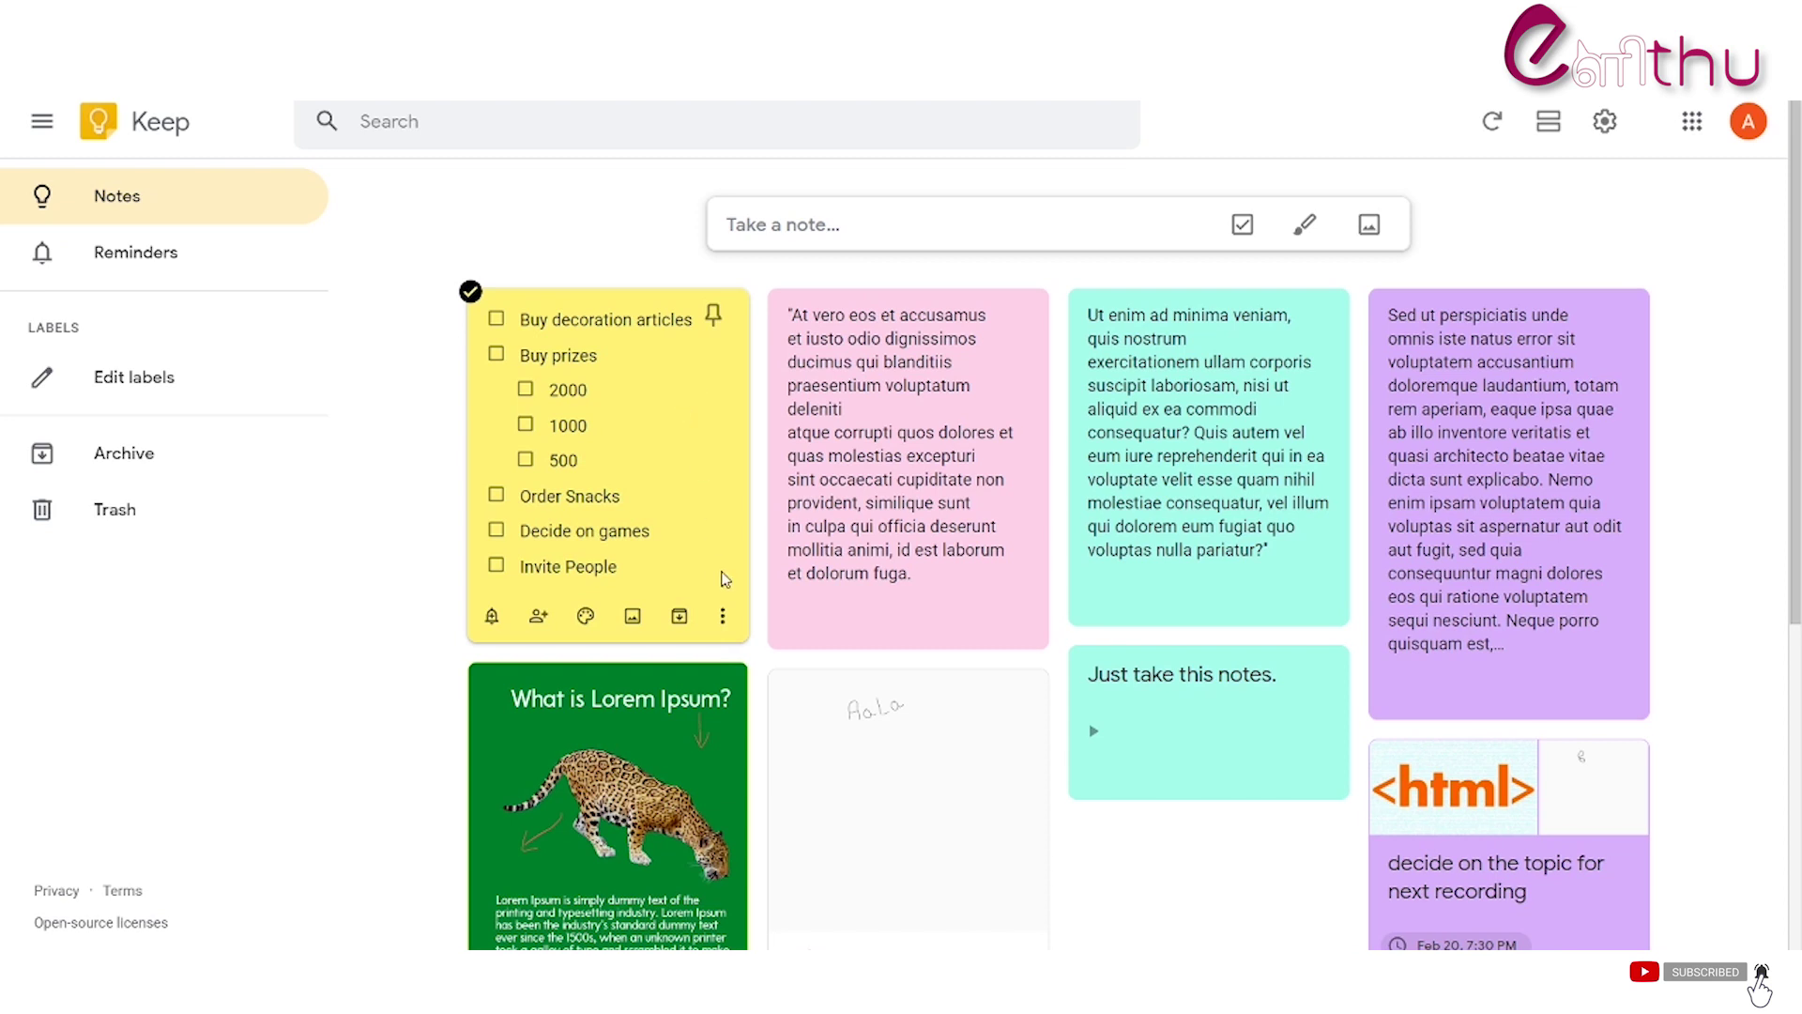
{"action": "left_click", "coordinate": [723, 619]}
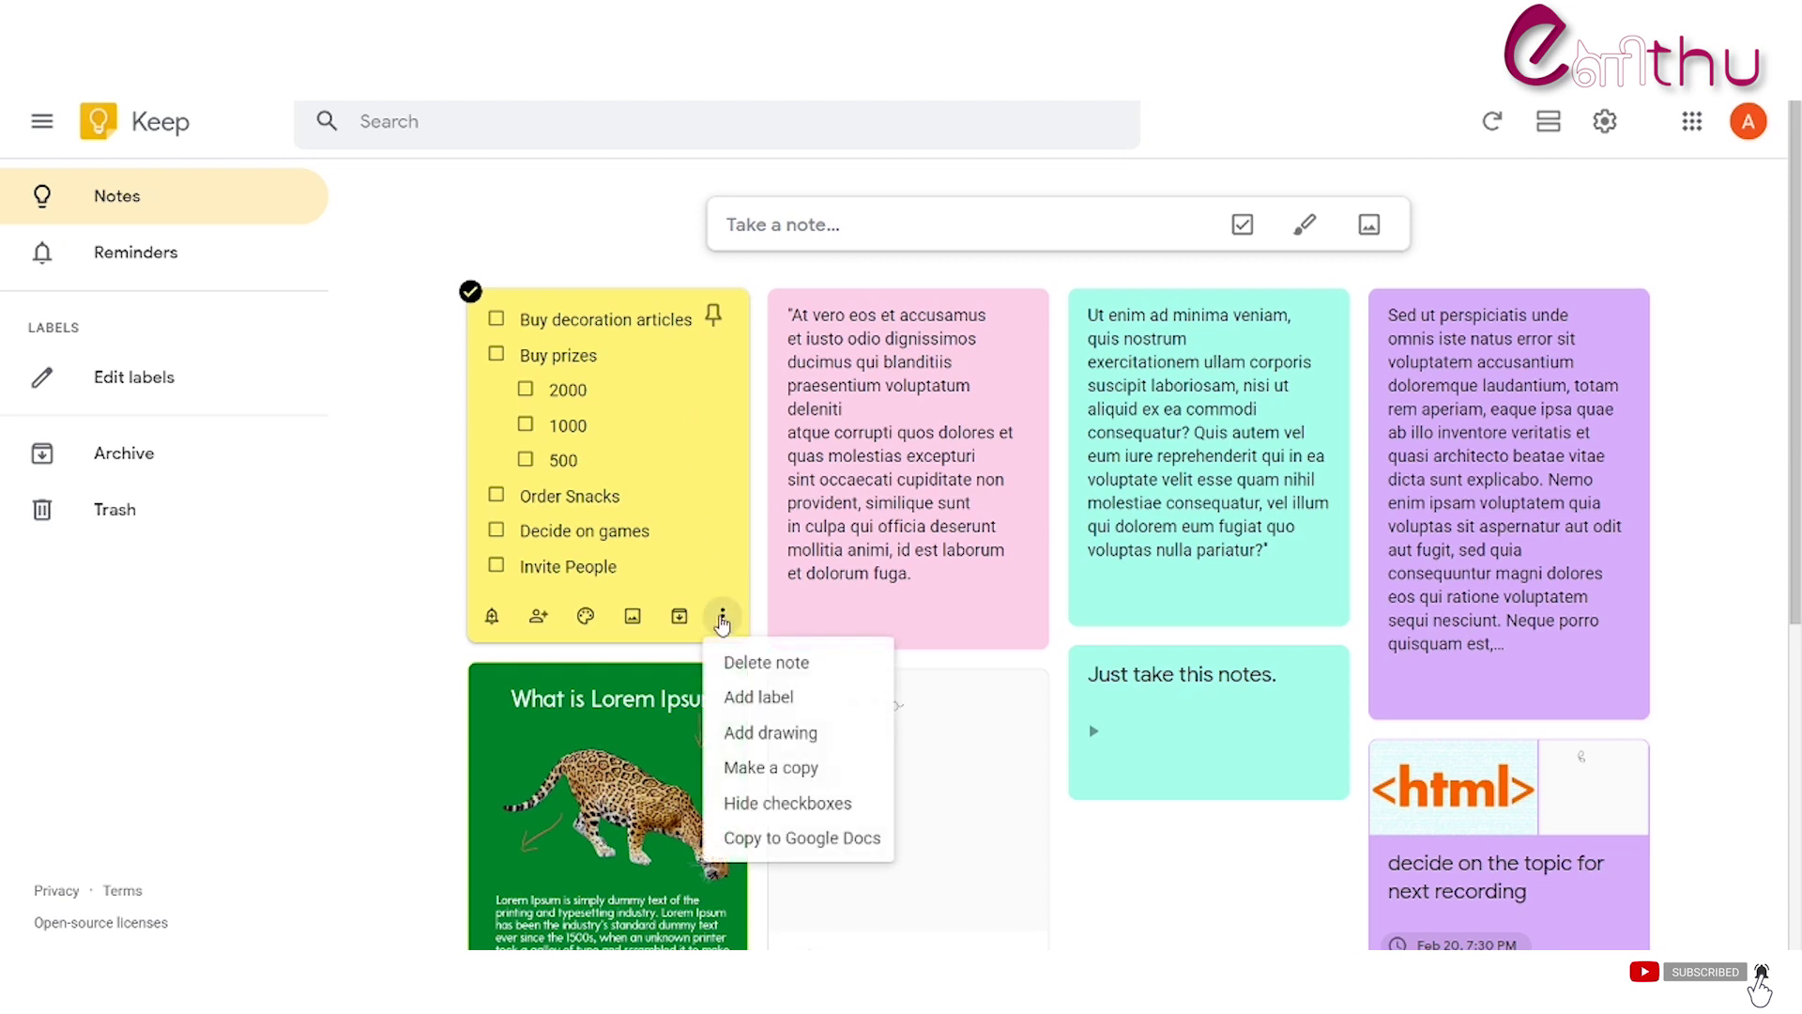
{"action": "left_click", "coordinate": [816, 806]}
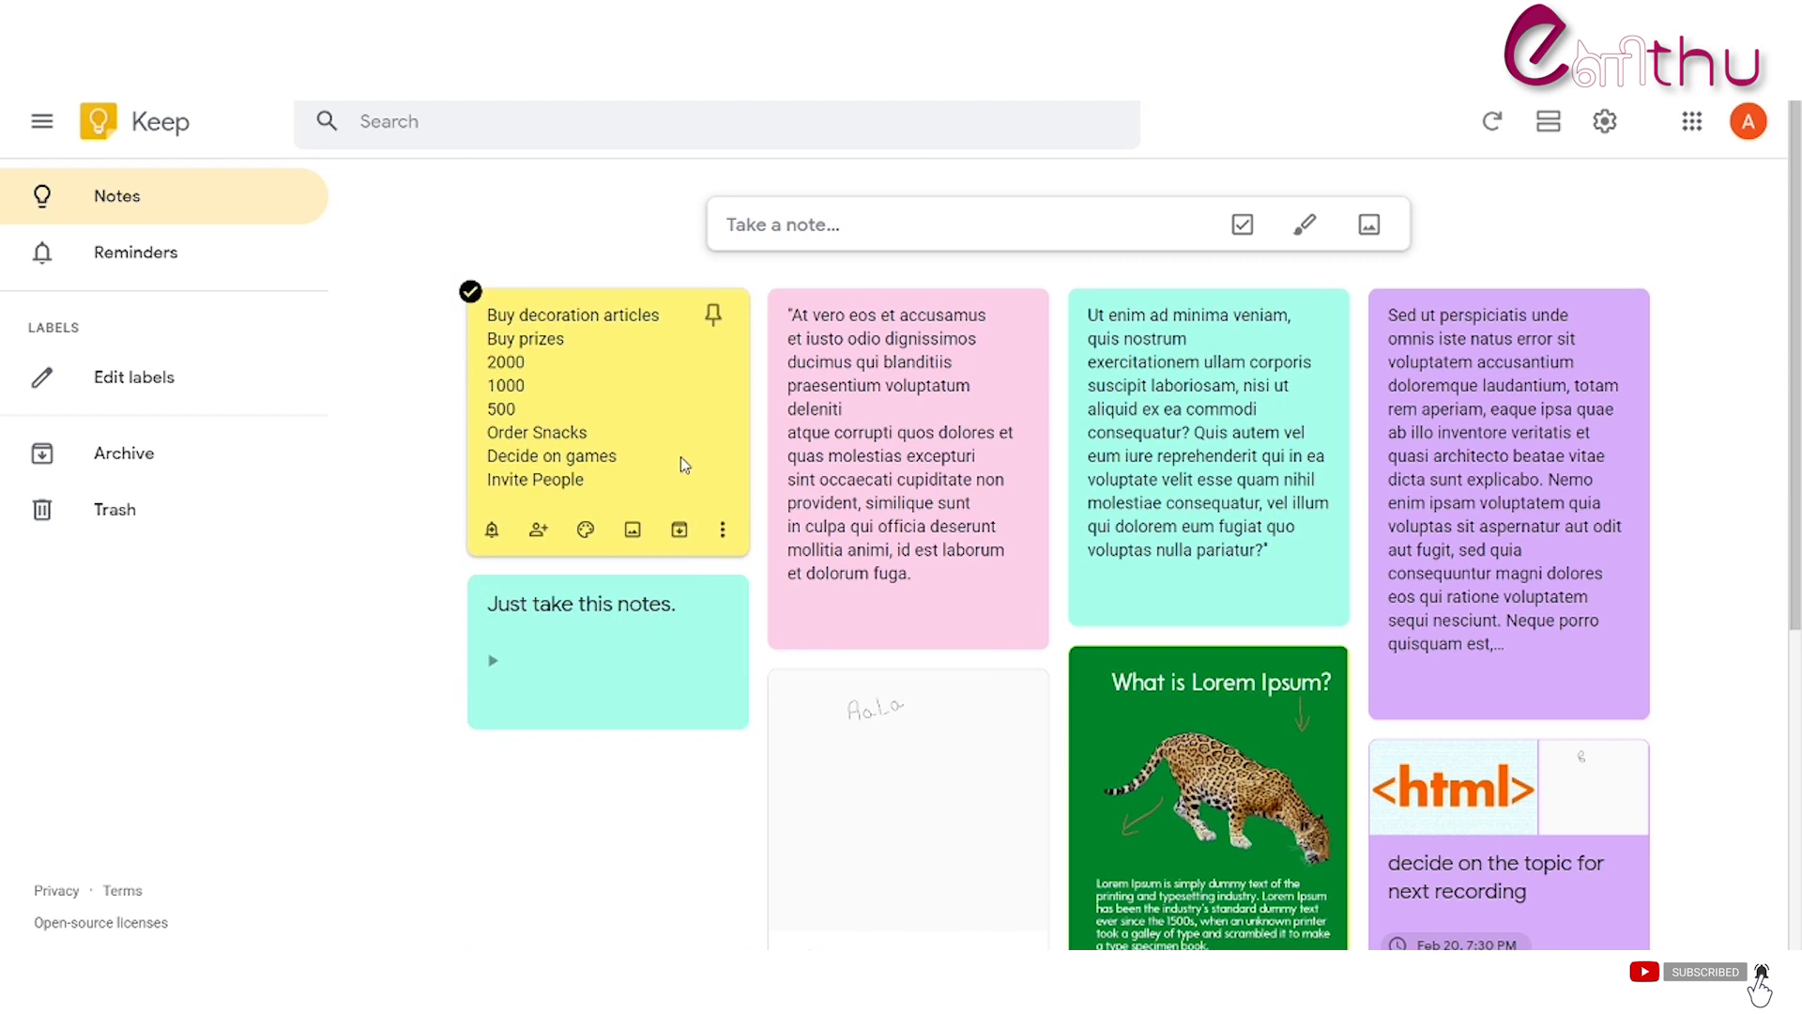
{"action": "left_click", "coordinate": [723, 531]}
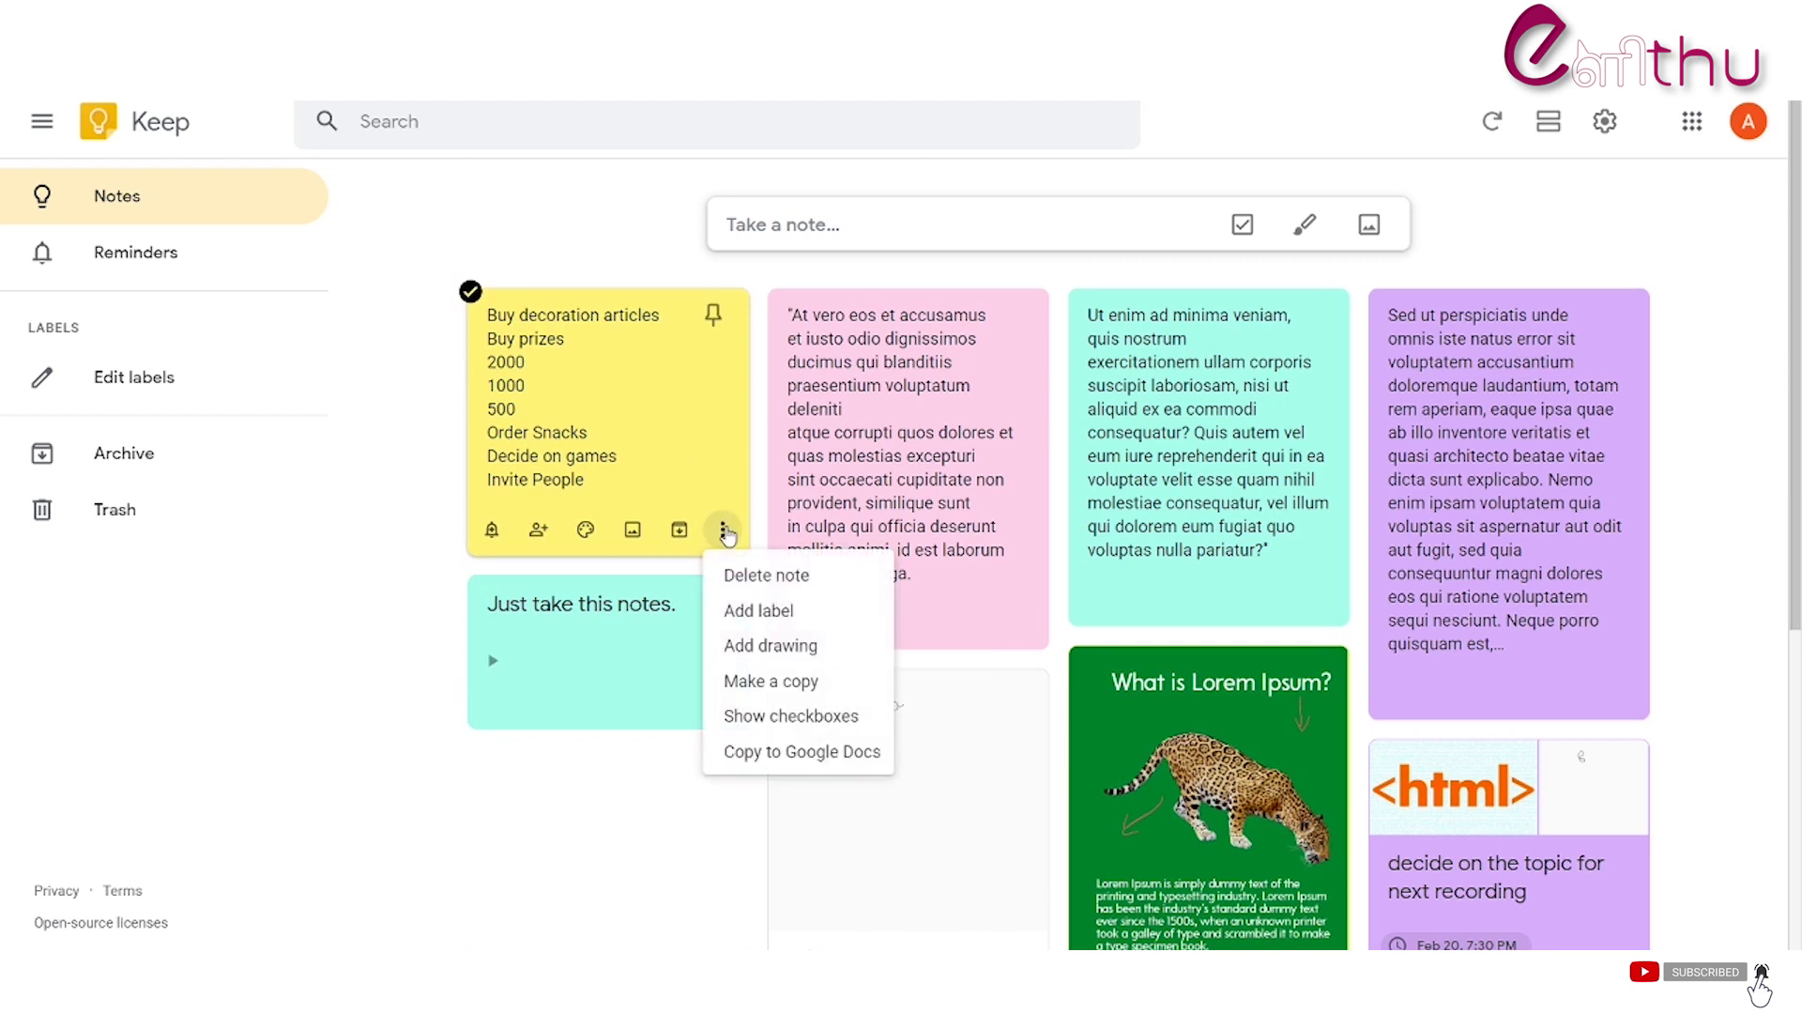
{"action": "left_click", "coordinate": [783, 718]}
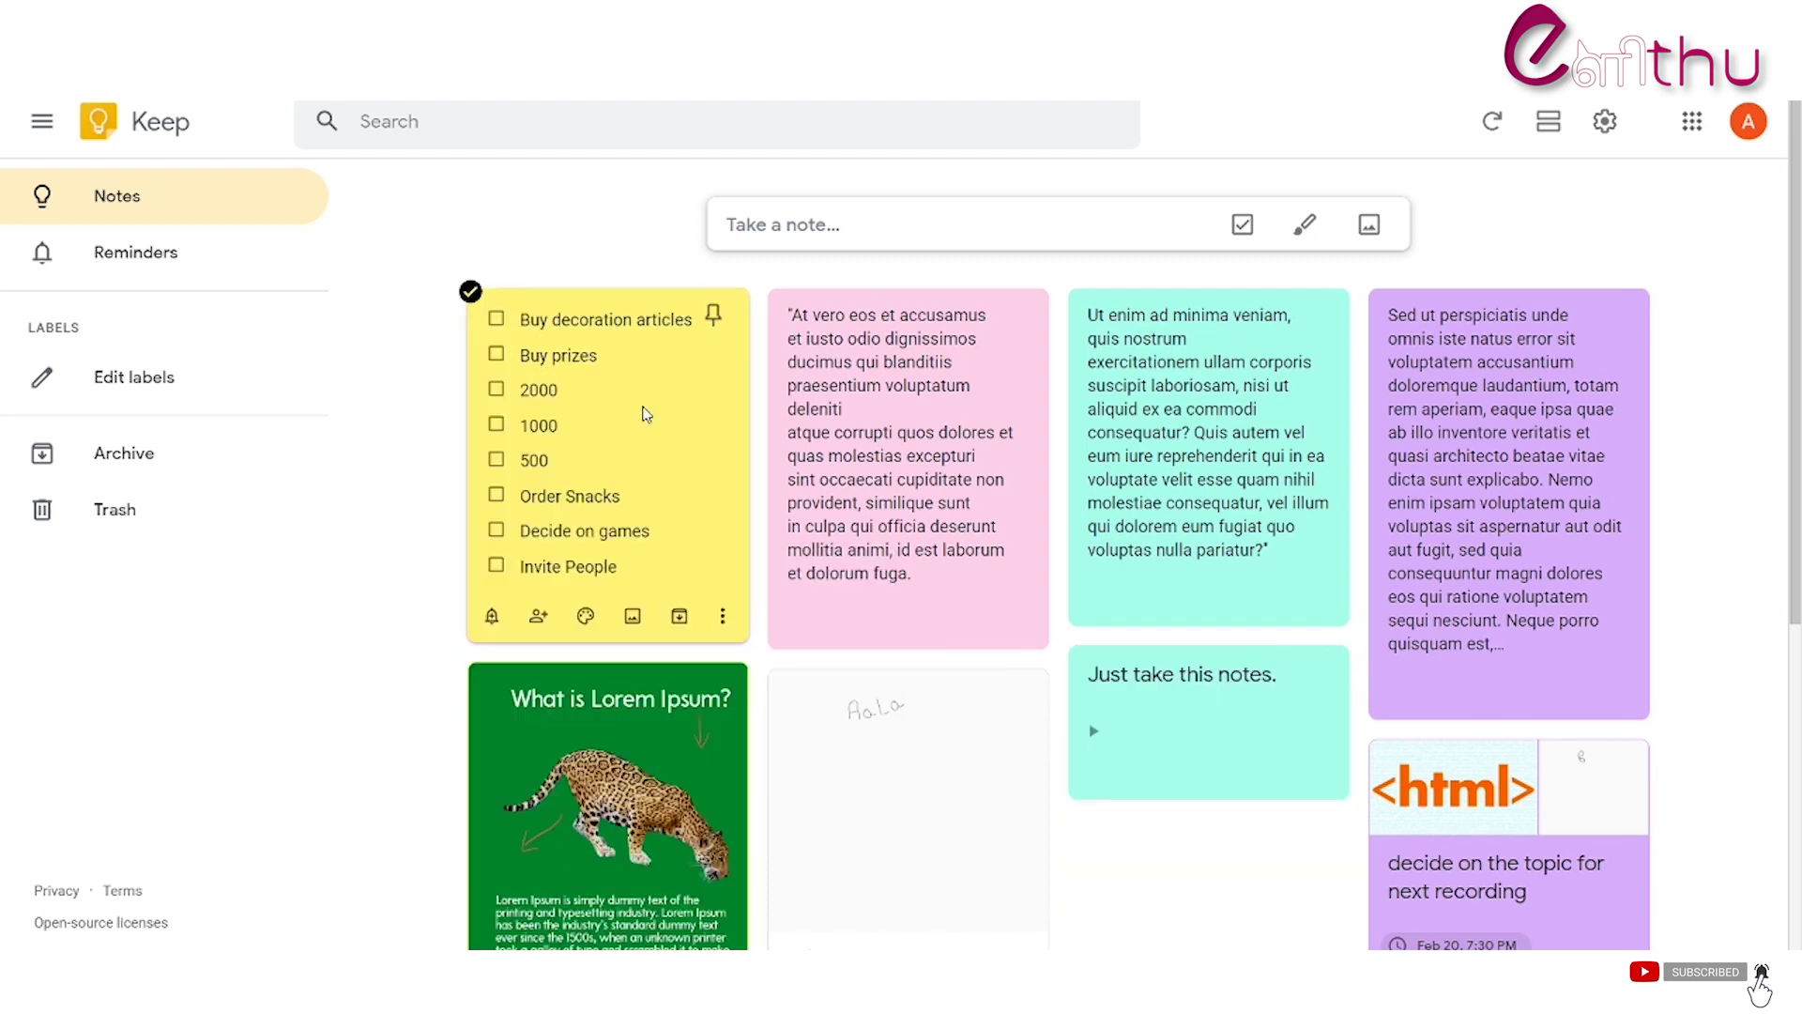
Step: In the yellow list, nest 2000, 1000 and 500 under Buy prizes, and swap the positions of Buy decoration articles and Order Snacks
{"action": "left_click", "coordinate": [646, 414]}
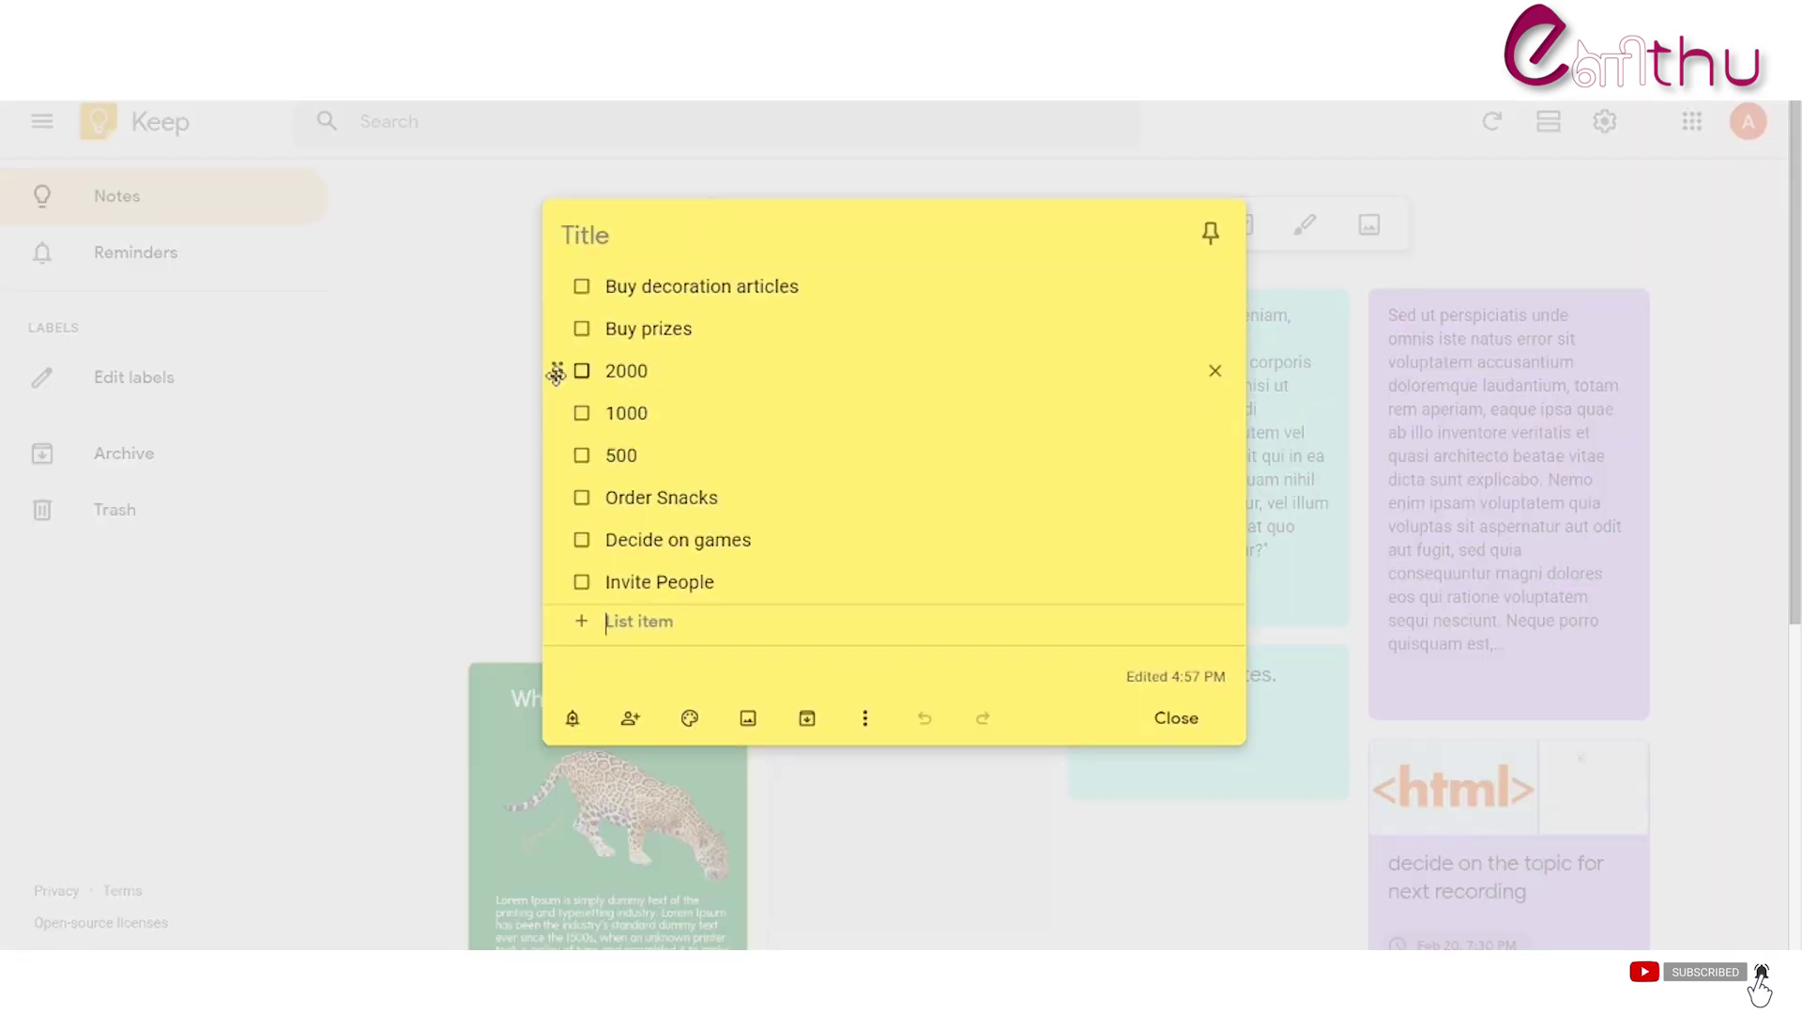
{"action": "left_click_drag", "start_coordinate": [559, 371], "coordinate": [612, 376]}
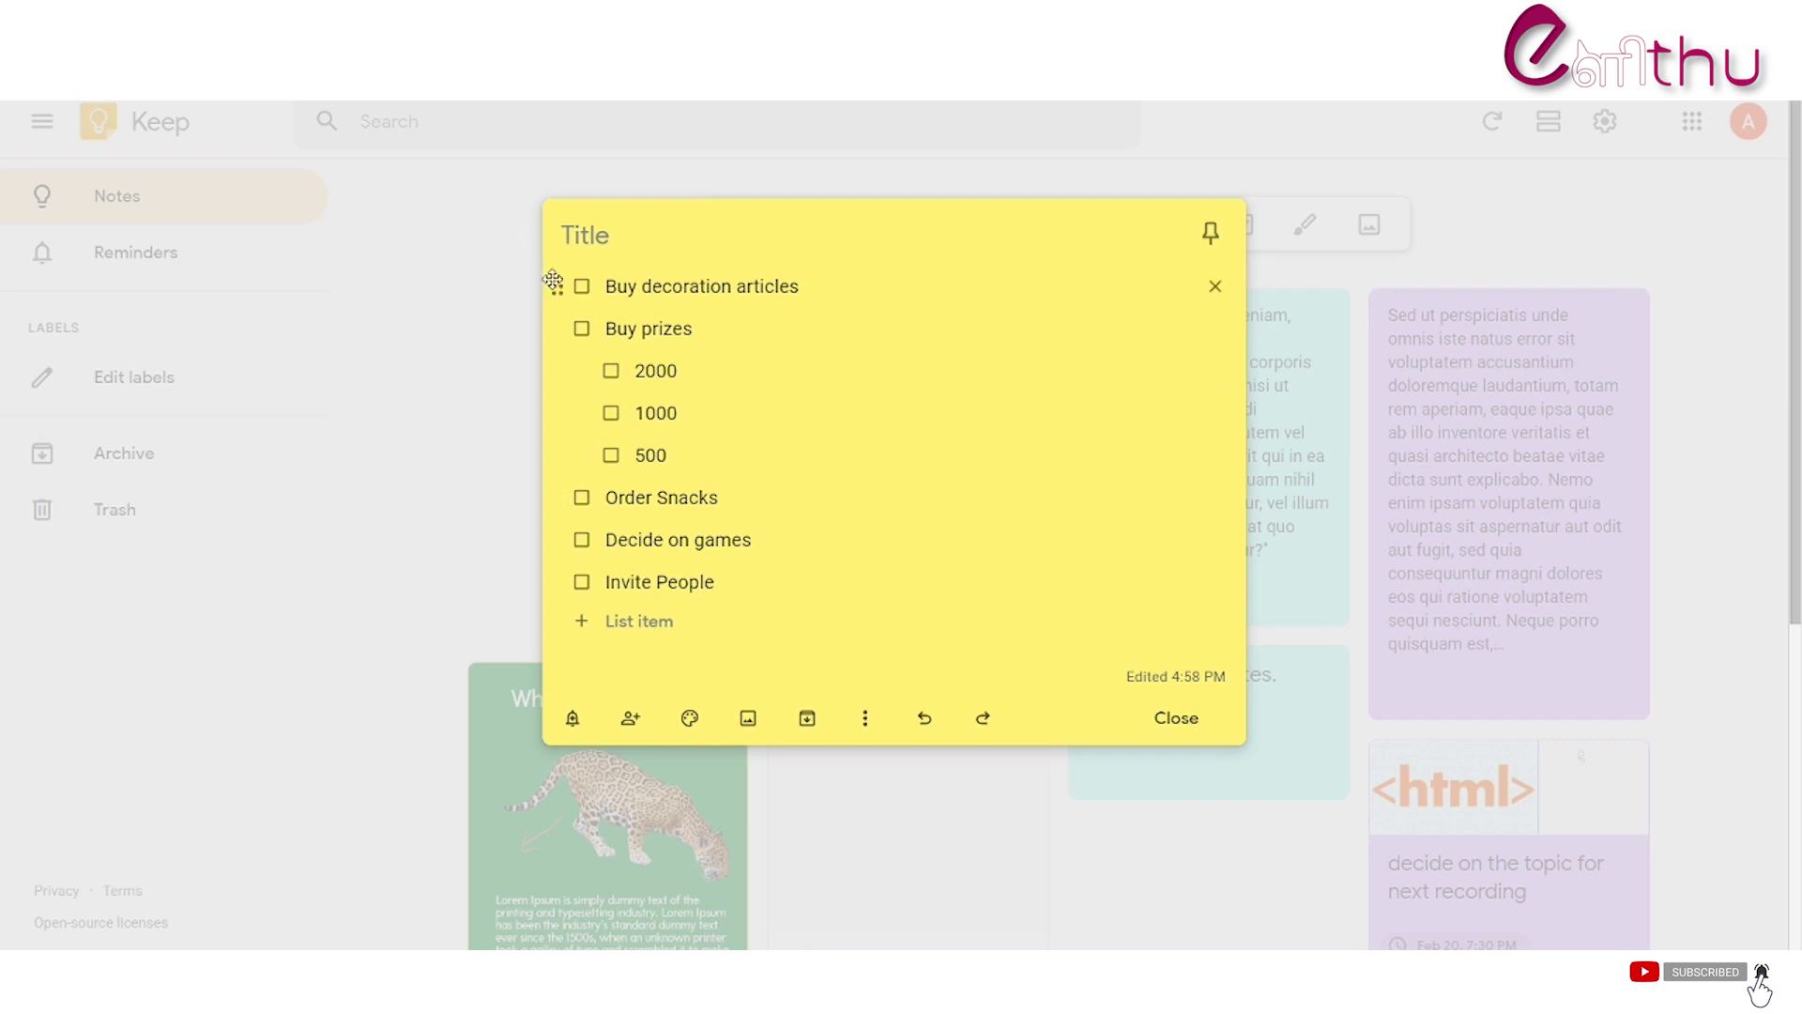
{"action": "mouse_move", "coordinate": [550, 286]}
{"action": "left_mouse_down"}
{"action": "mouse_move", "coordinate": [575, 340]}
{"action": "mouse_move", "coordinate": [579, 527]}
{"action": "mouse_move", "coordinate": [552, 315]}
{"action": "mouse_move", "coordinate": [568, 283]}
{"action": "left_mouse_up"}
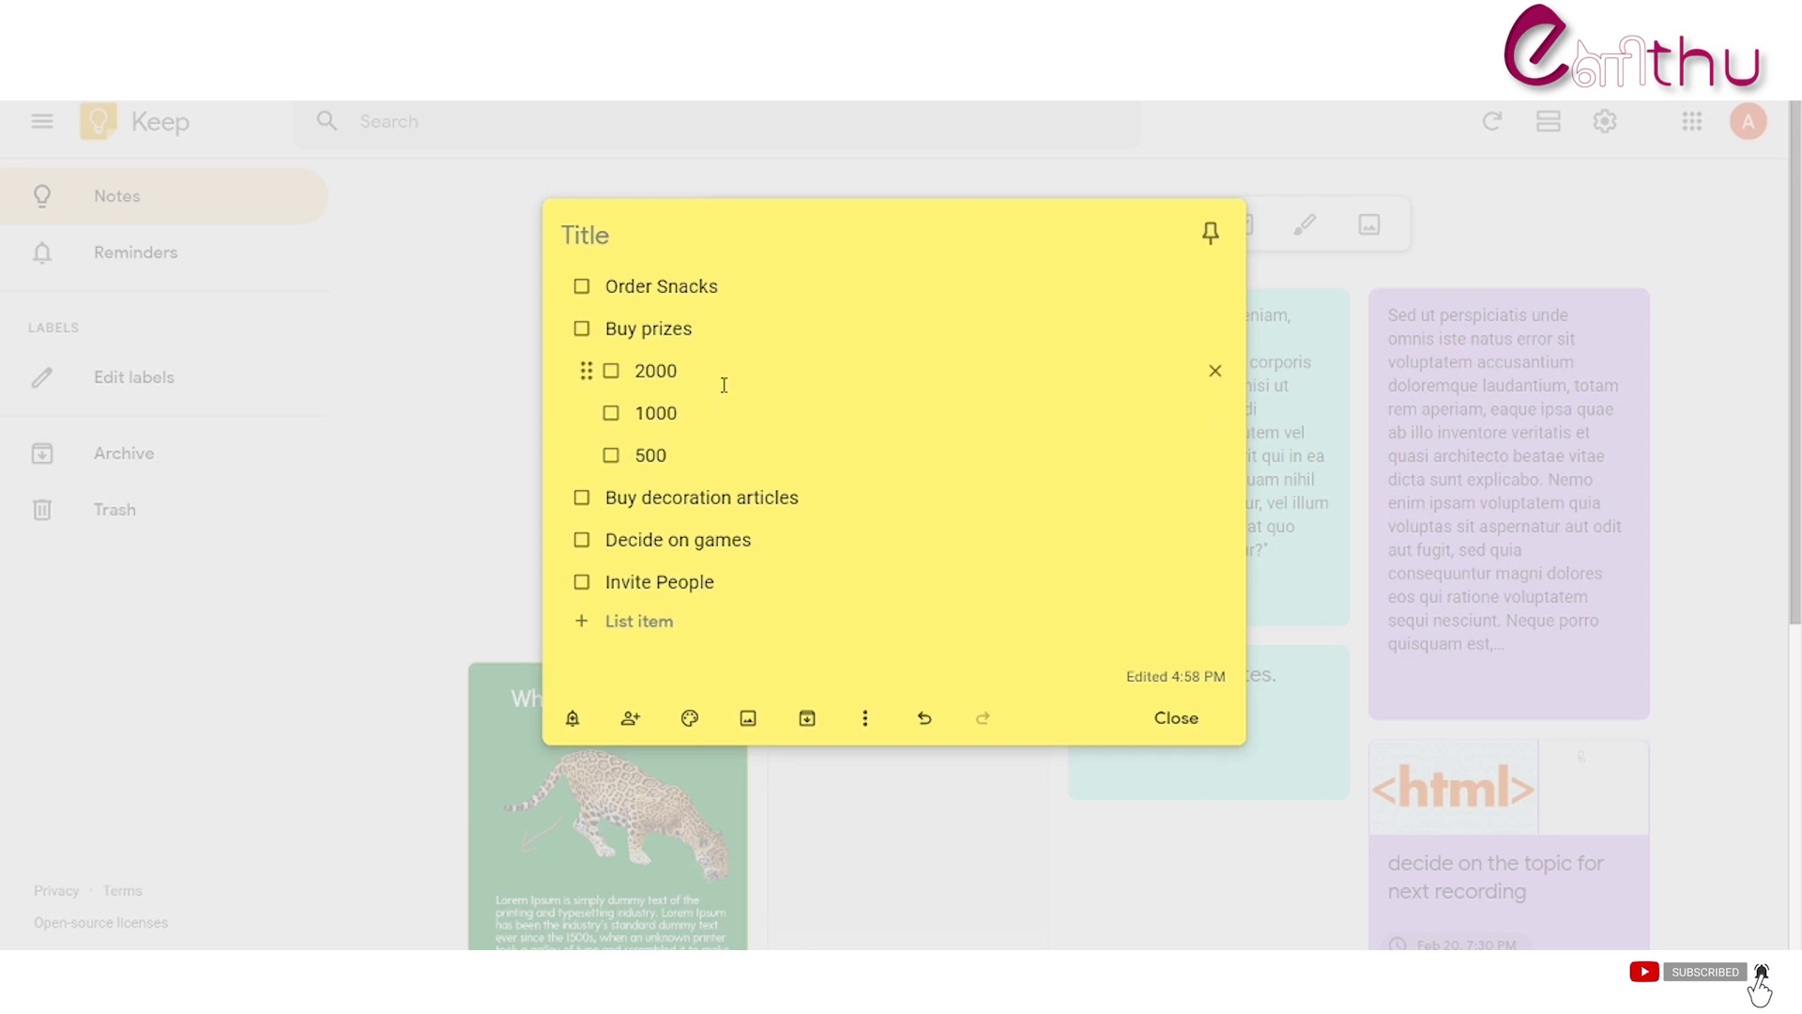
Step: Check off Buy prizes with its sub-items in the yellow list, and make a copy of the note
{"action": "left_click", "coordinate": [581, 328]}
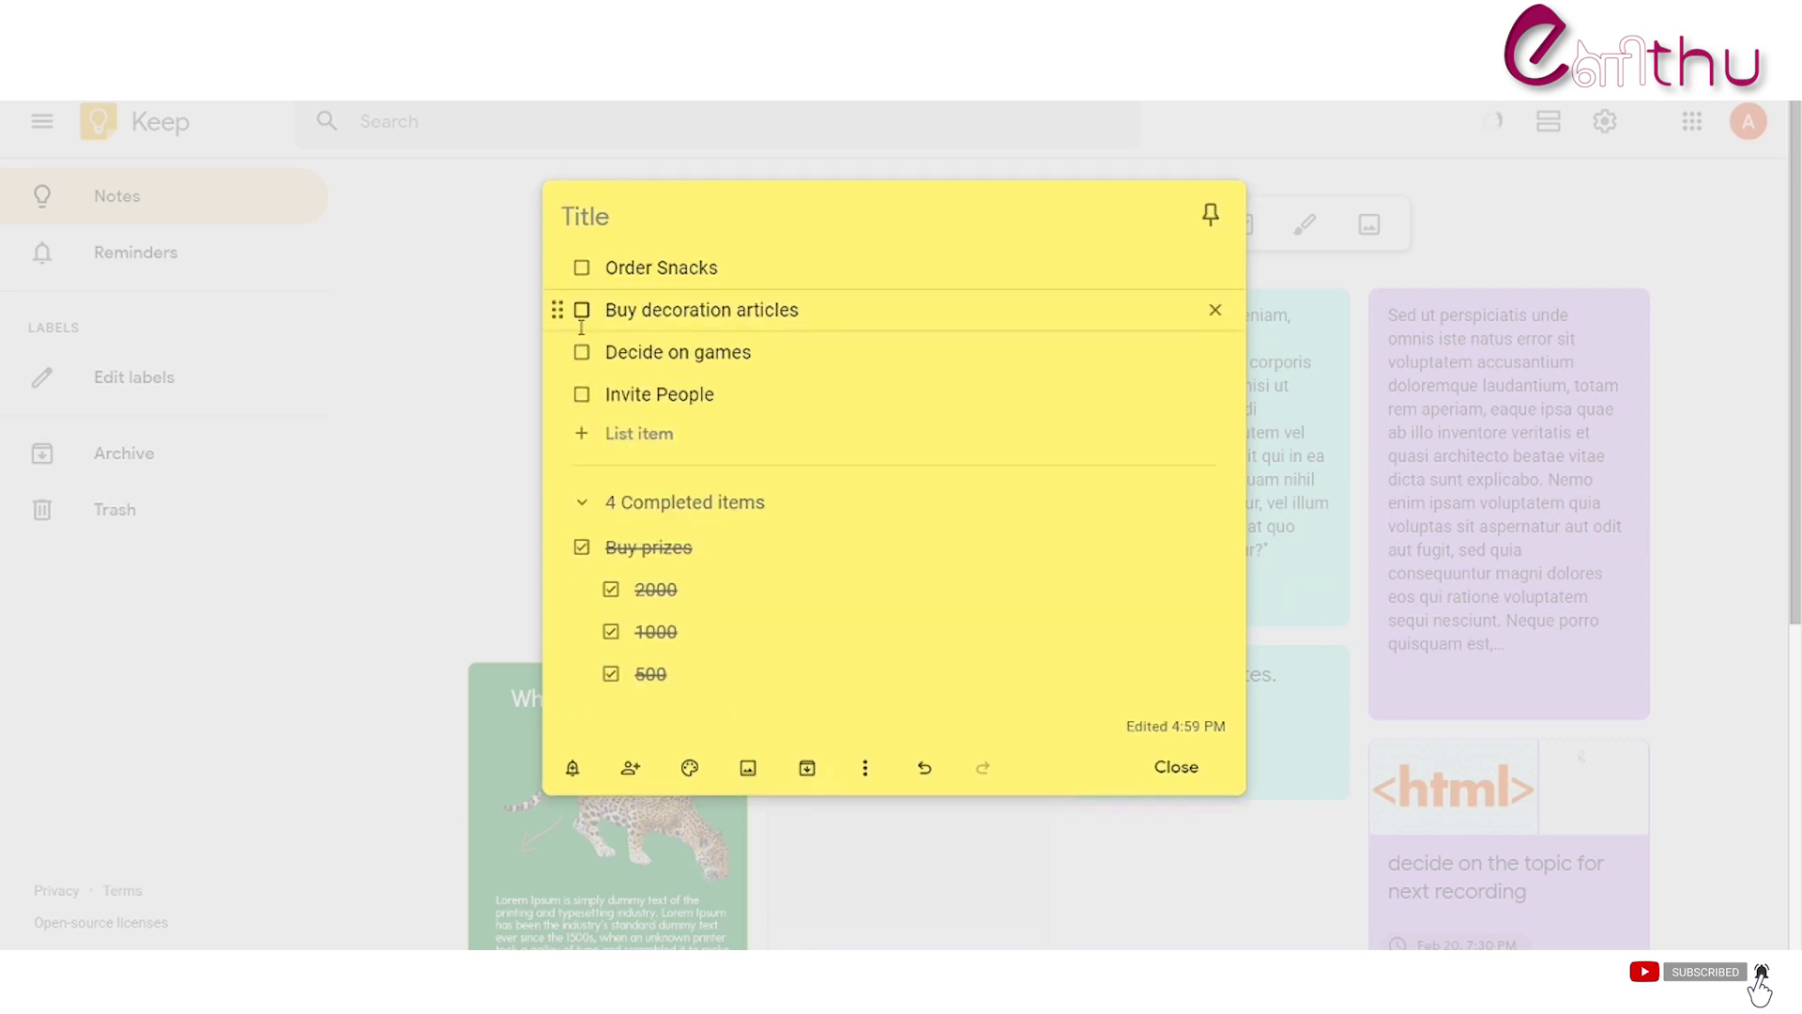
{"action": "left_click", "coordinate": [1176, 768]}
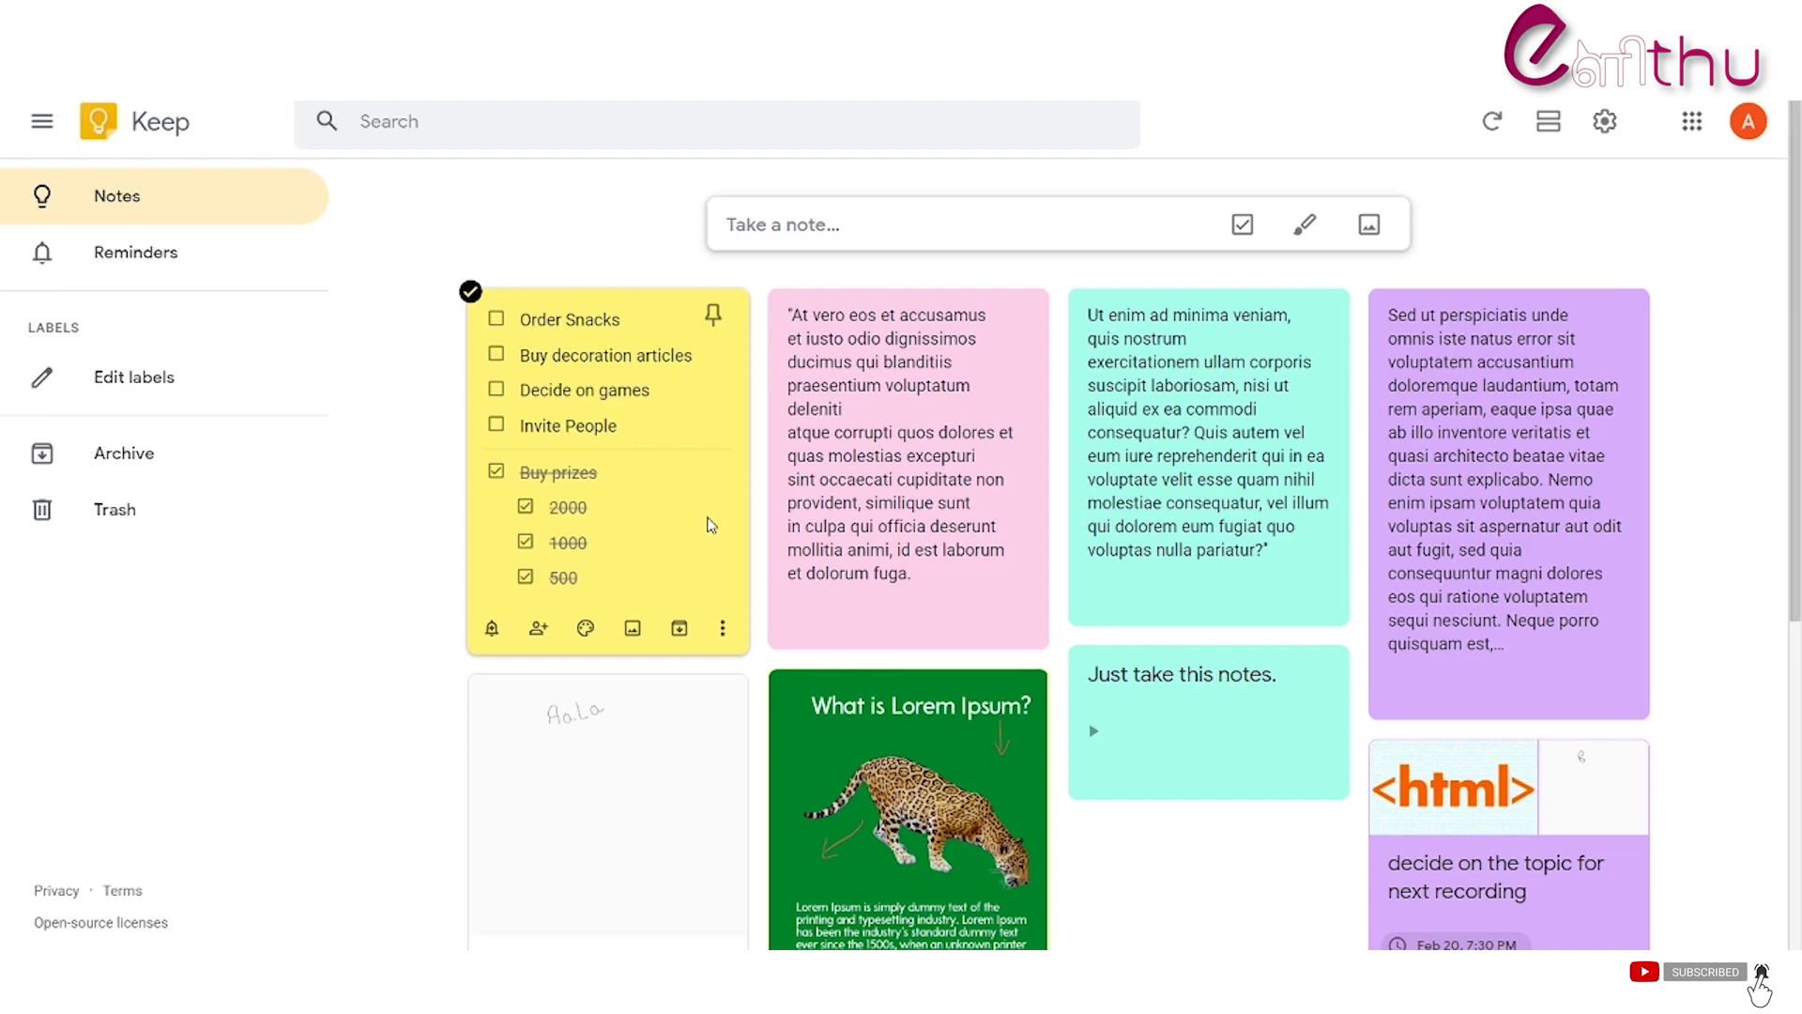
{"action": "left_click", "coordinate": [723, 628]}
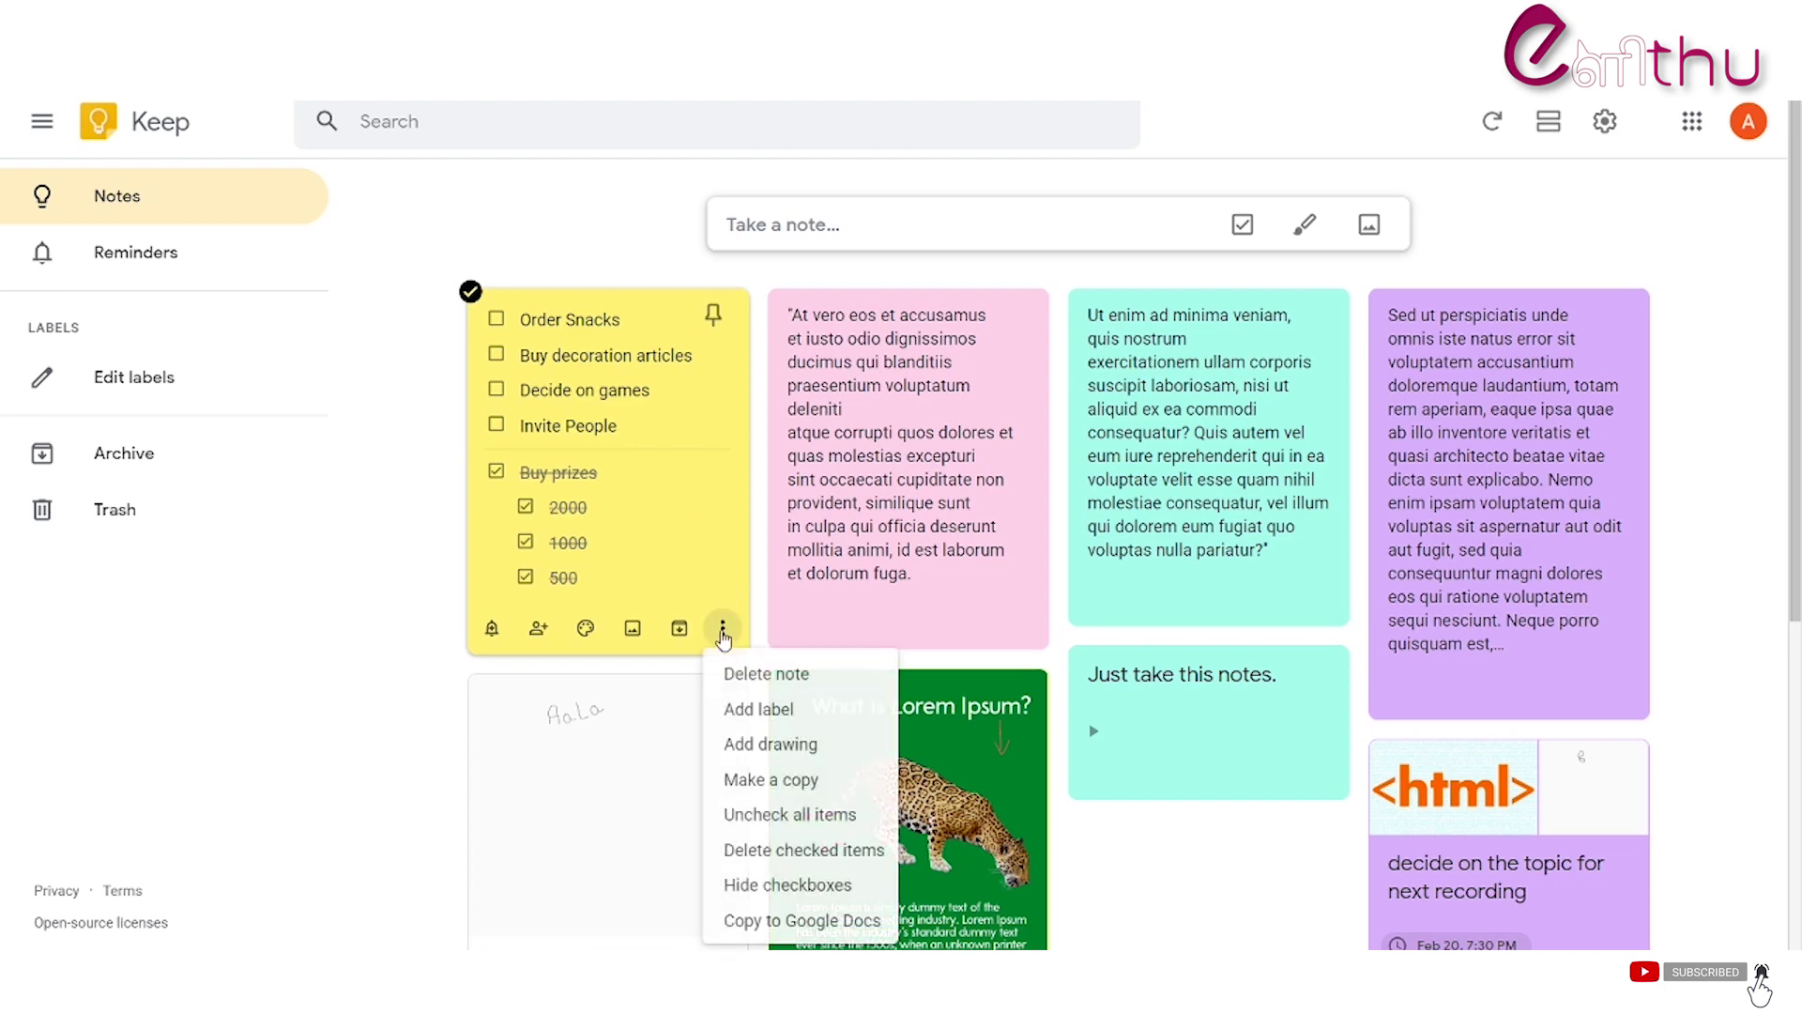
{"action": "left_click", "coordinate": [771, 781]}
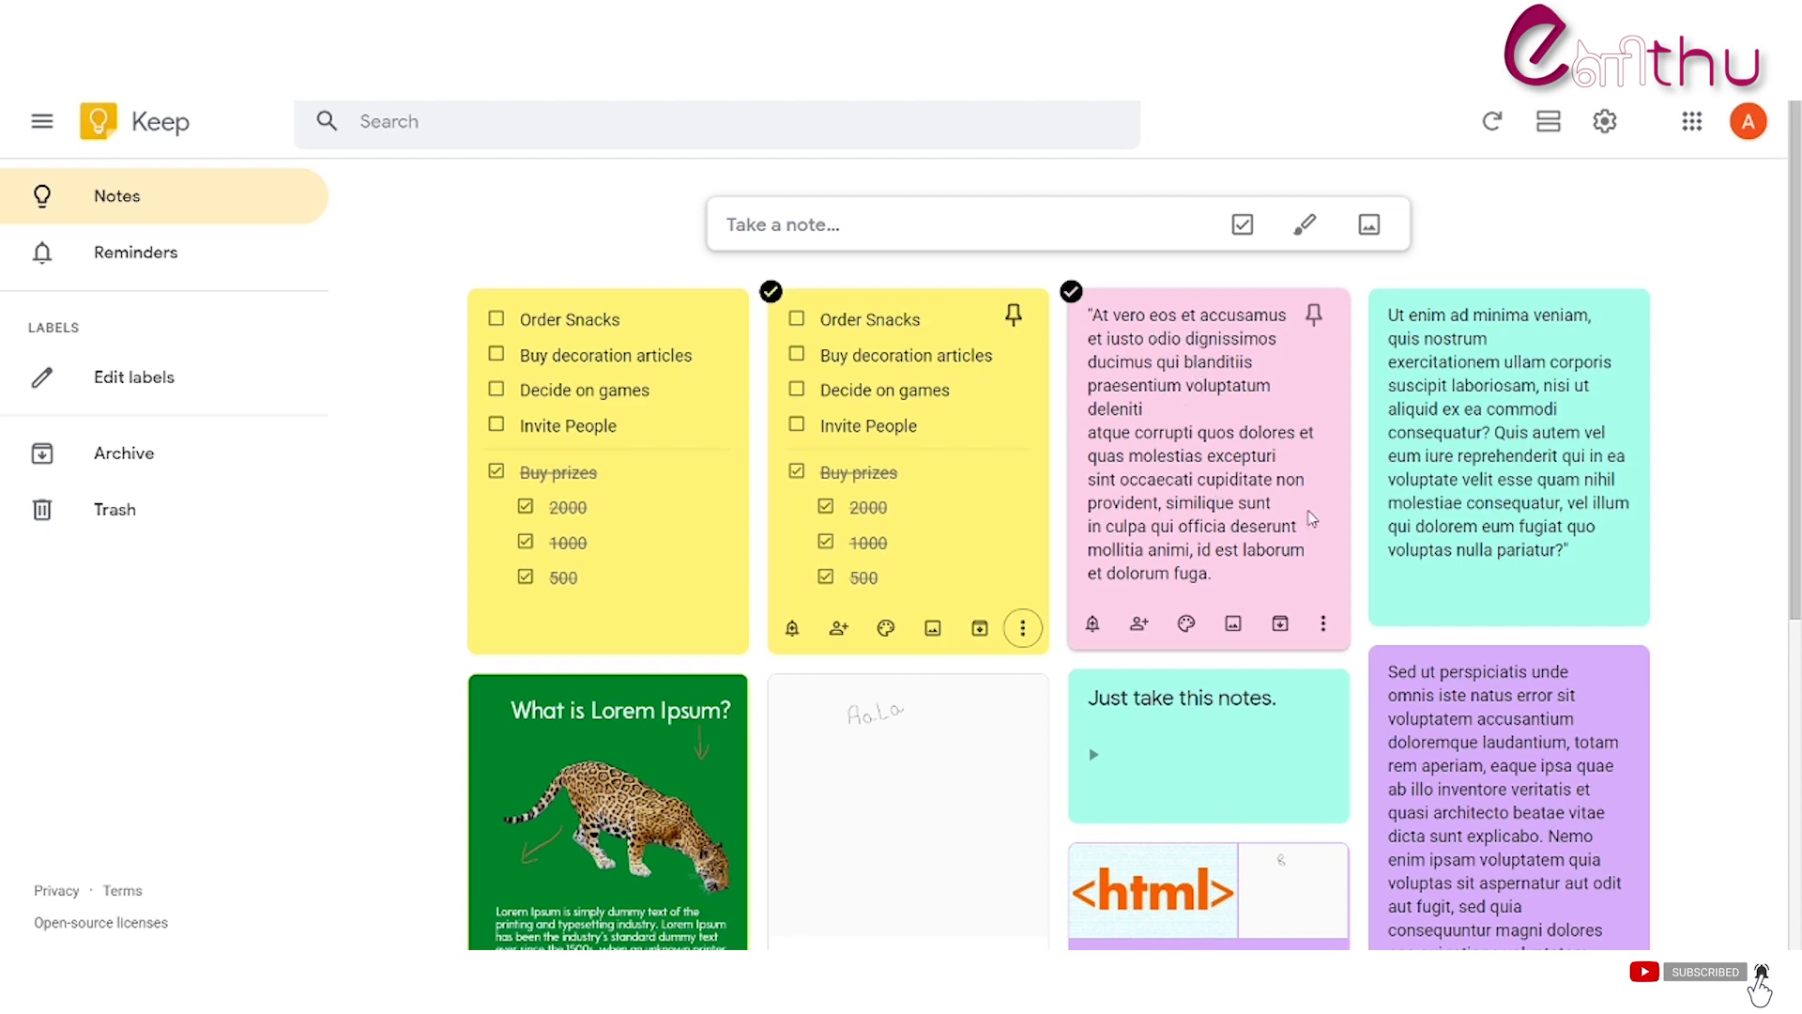
Step: Turn the pink "At vero eos" text note into a checkbox list
{"action": "left_click", "coordinate": [1323, 624]}
{"action": "left_click", "coordinate": [1379, 817]}
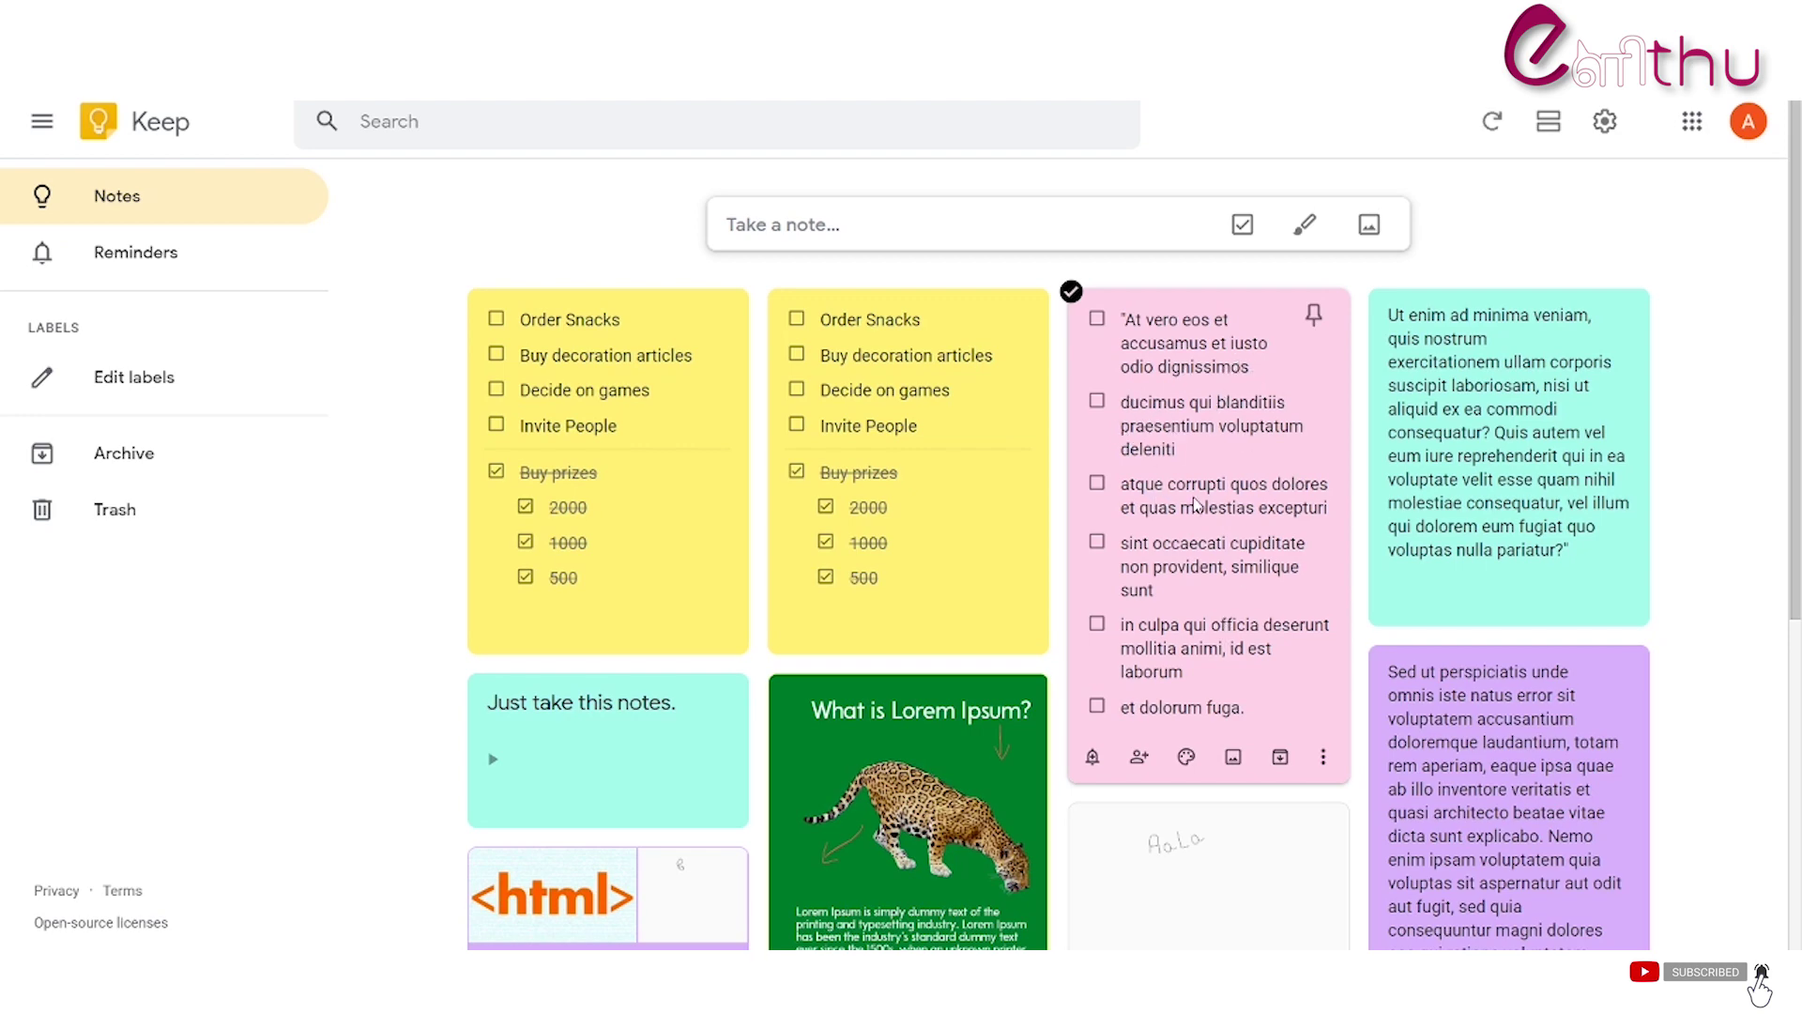
Step: Delete the first of the two identical yellow list notes
{"action": "scroll", "coordinate": [618, 285], "scroll_direction": "down", "scroll_amount": 3}
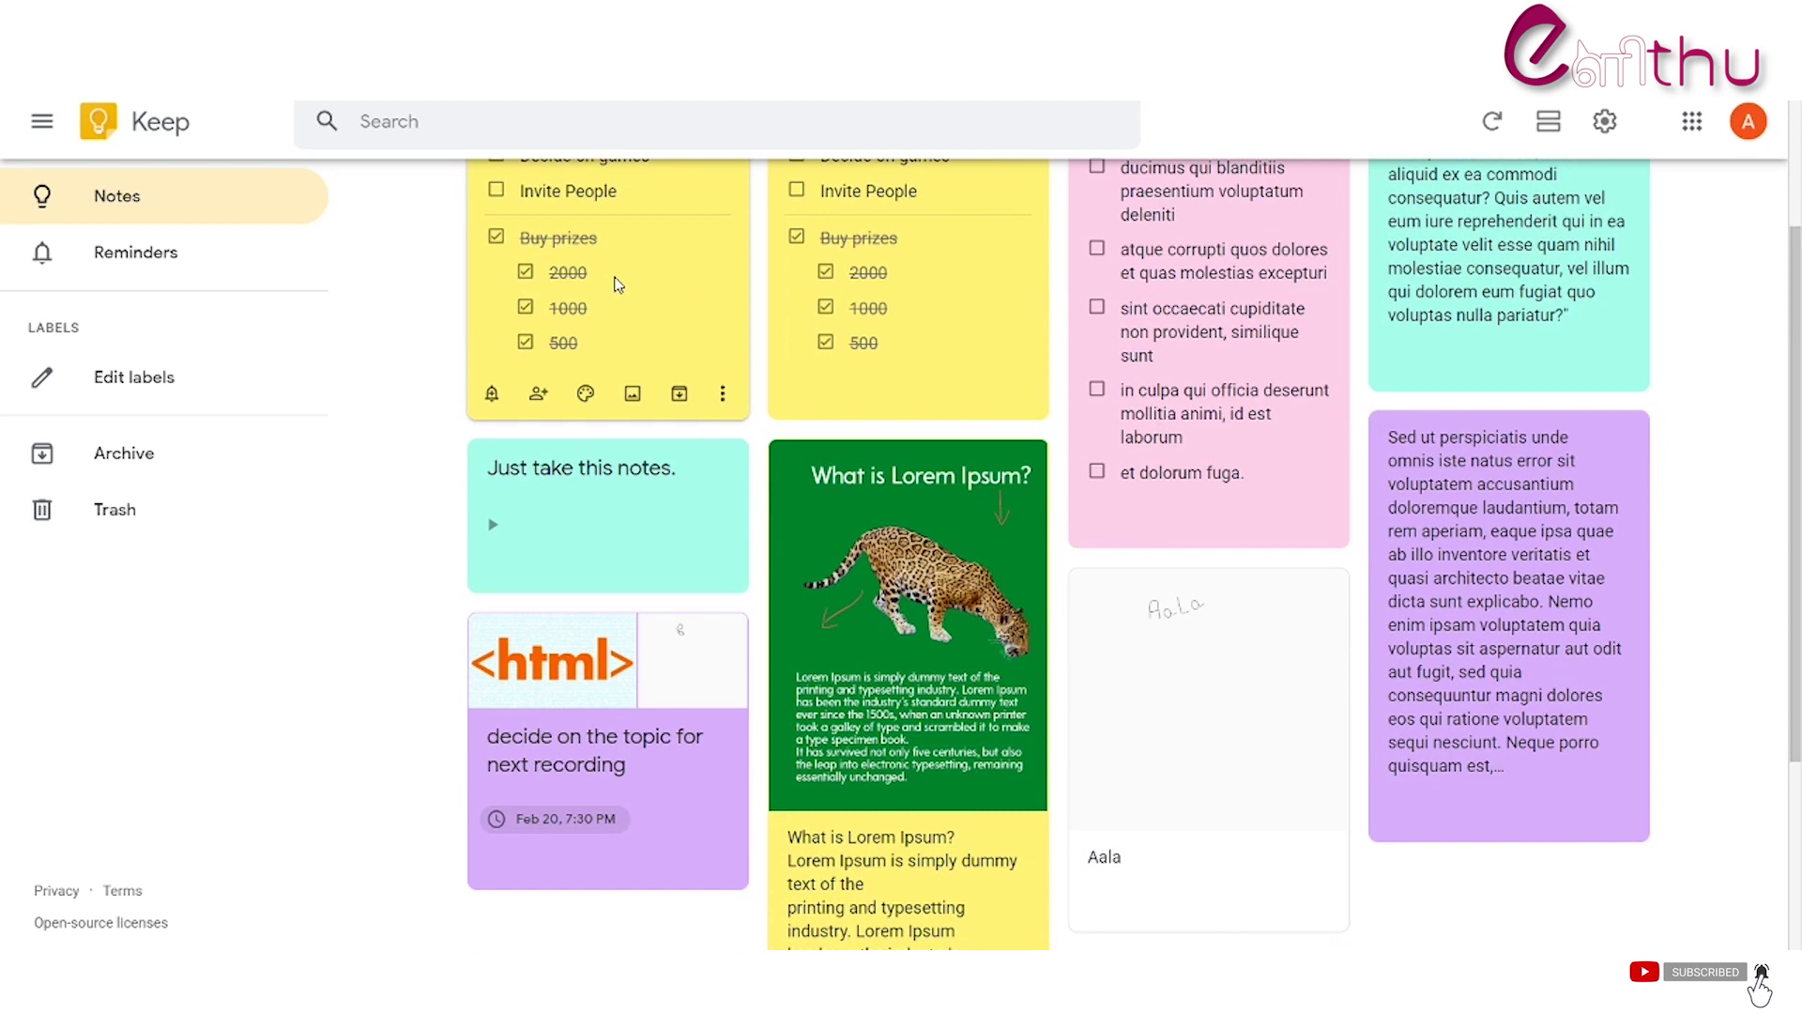
{"action": "left_click", "coordinate": [722, 395]}
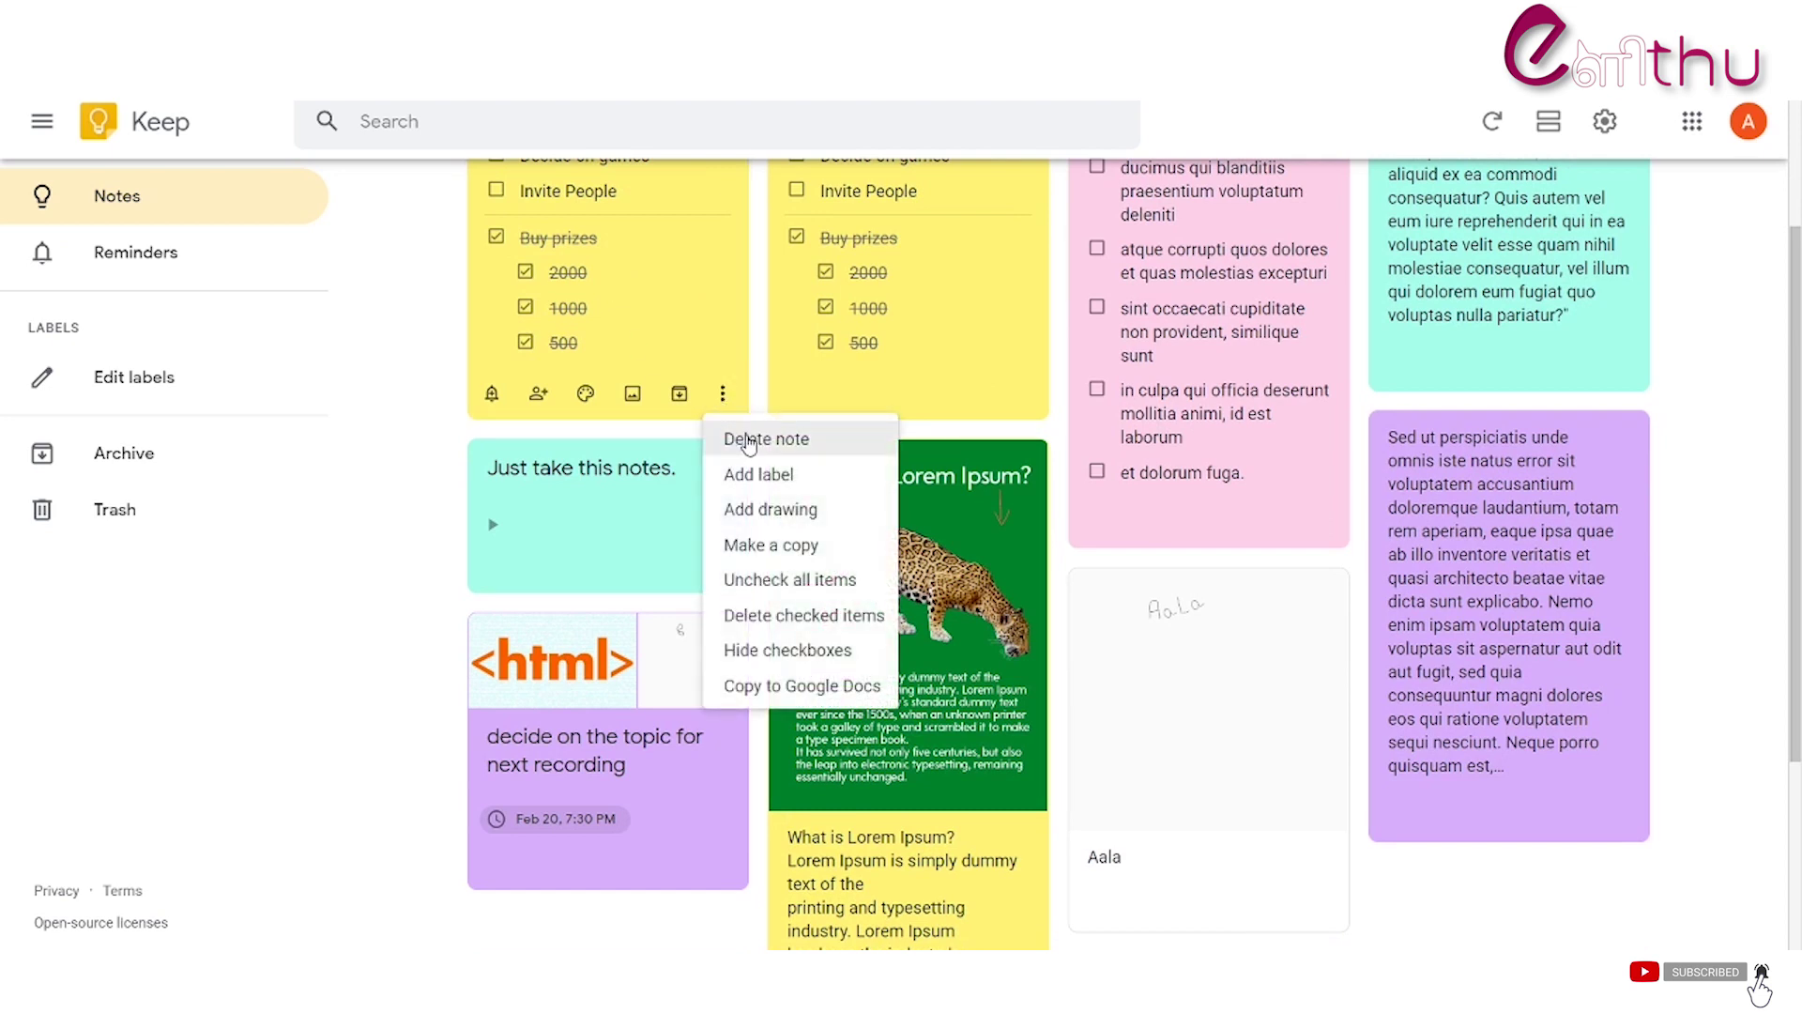
{"action": "left_click", "coordinate": [742, 439]}
Step: Pin the yellow party list note and the teal "Ut enim ad minima veniam" note
{"action": "scroll", "coordinate": [742, 440], "scroll_direction": "up", "scroll_amount": 3}
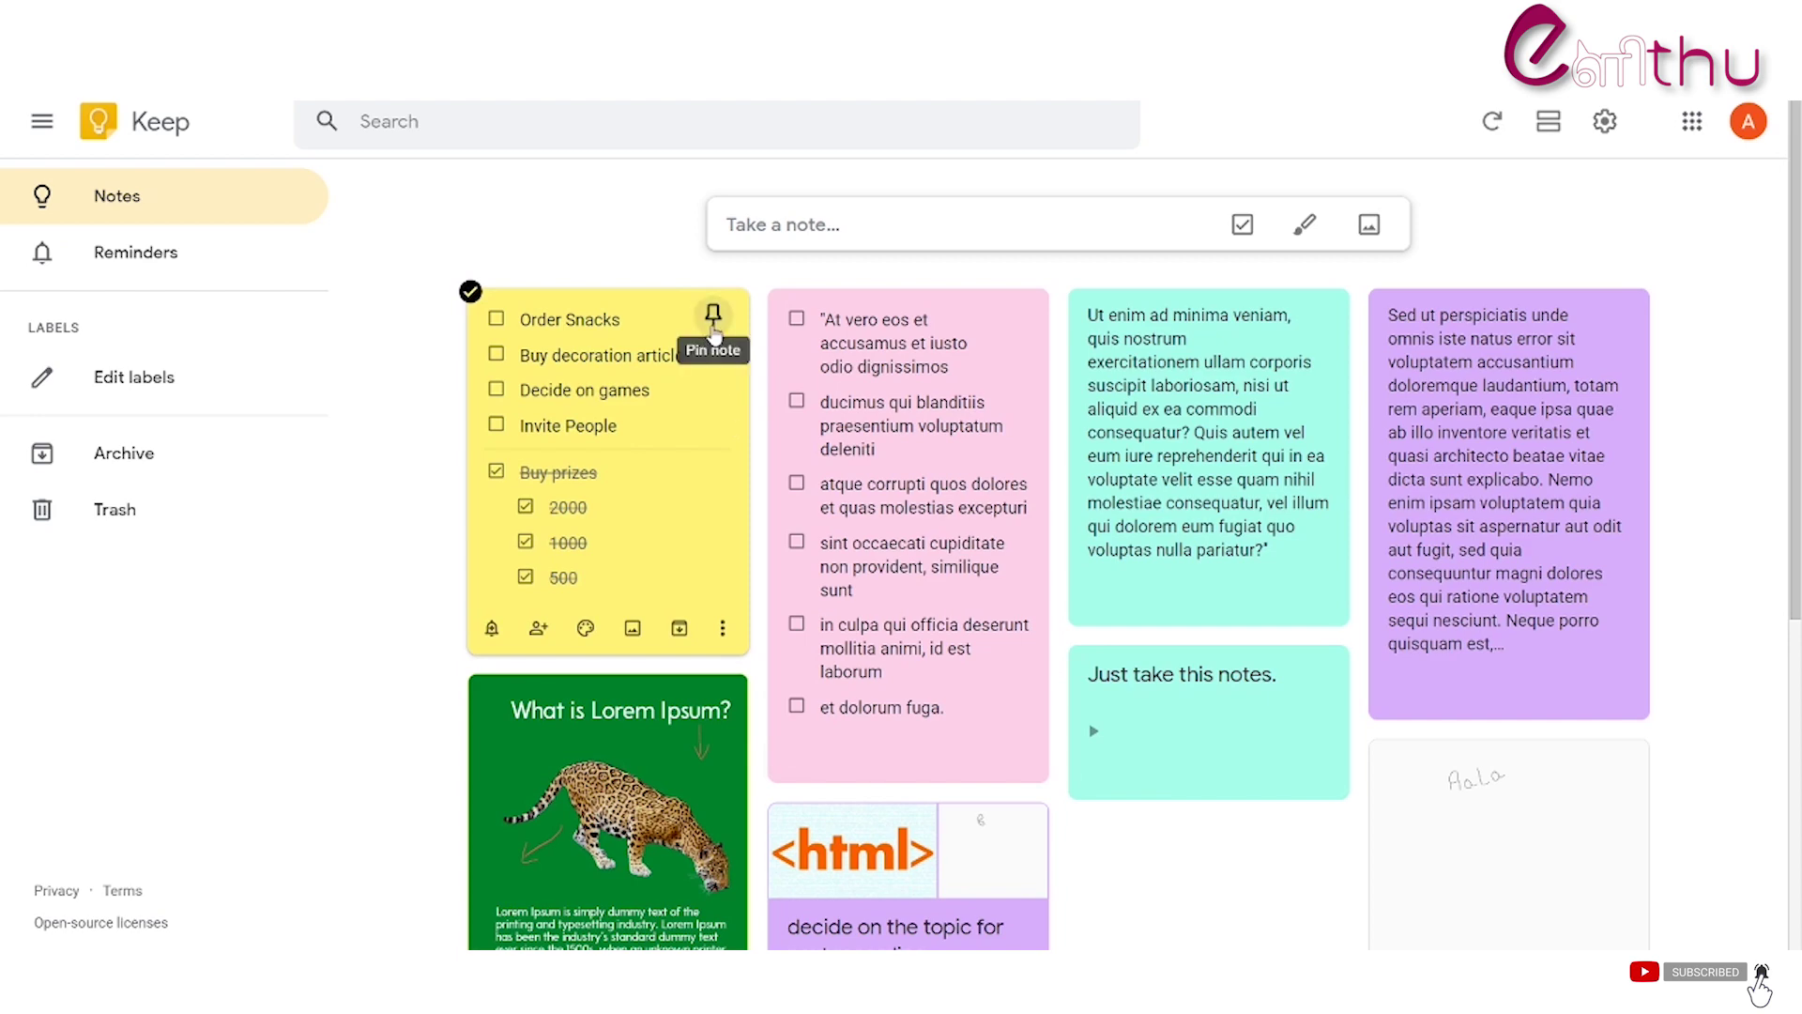
{"action": "left_click", "coordinate": [714, 318]}
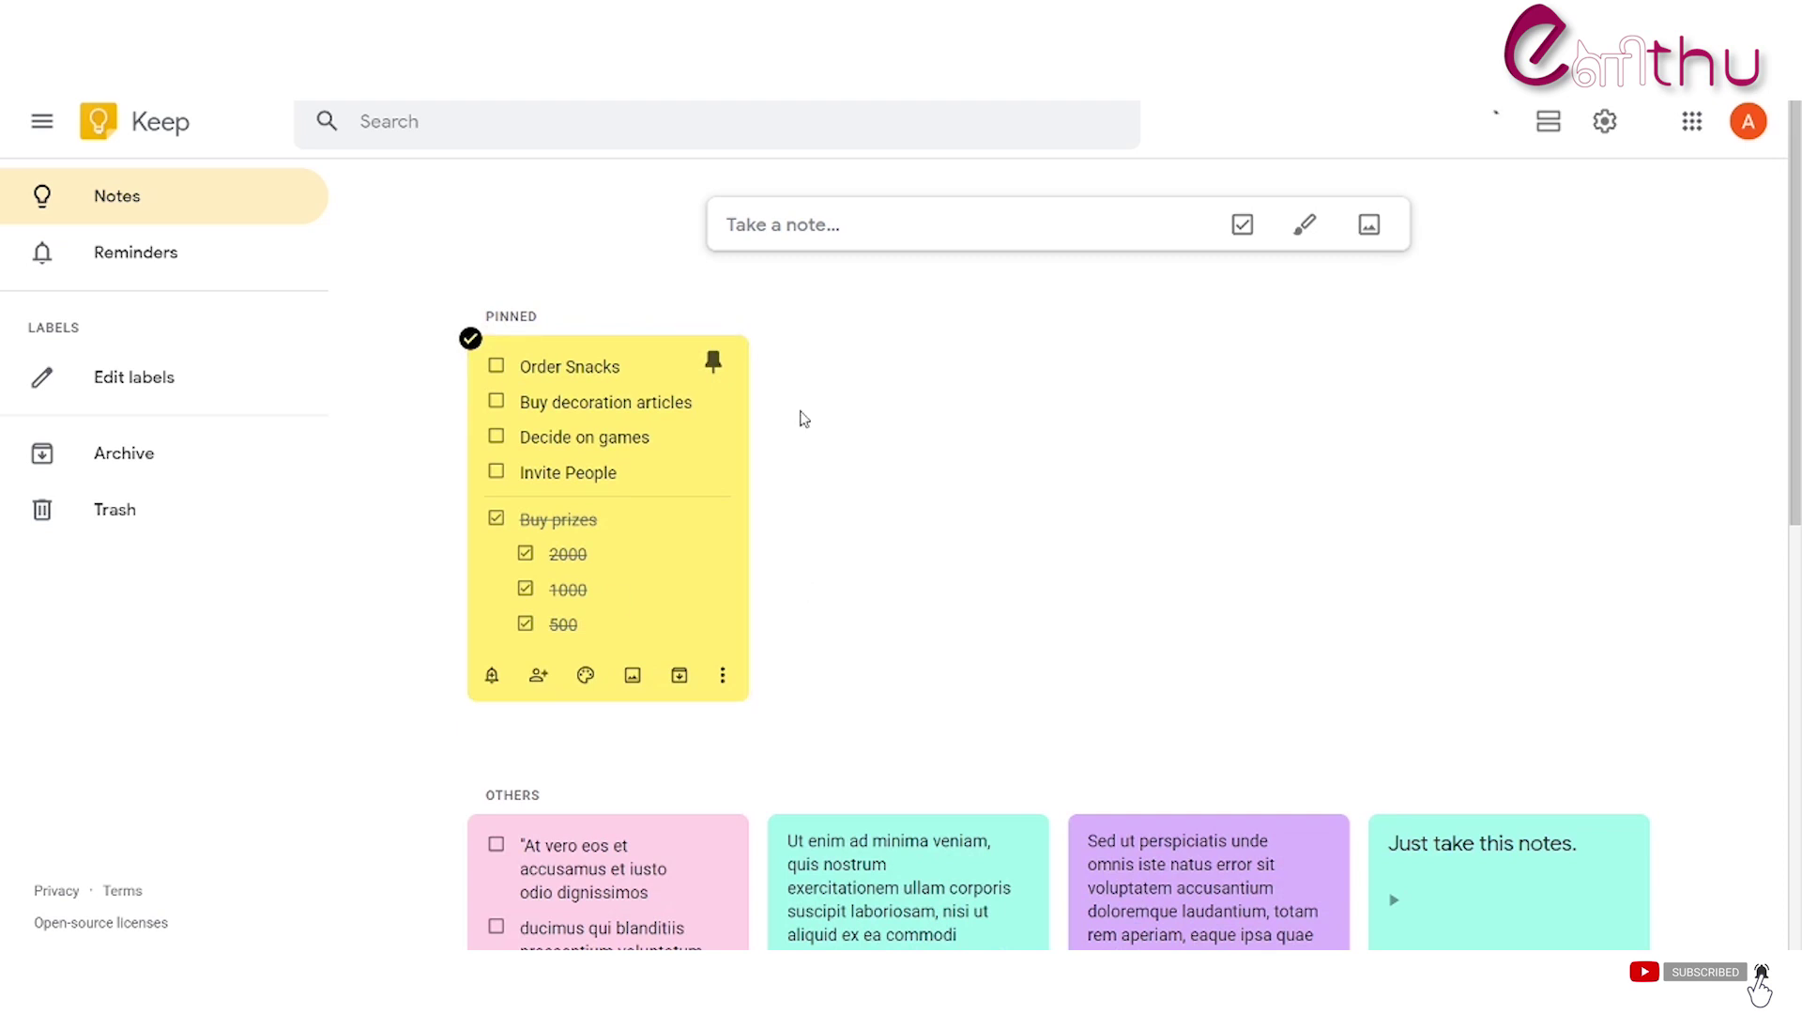
{"action": "scroll", "coordinate": [1062, 505], "scroll_direction": "down", "scroll_amount": 5}
{"action": "scroll", "coordinate": [949, 326], "scroll_direction": "up", "scroll_amount": 3}
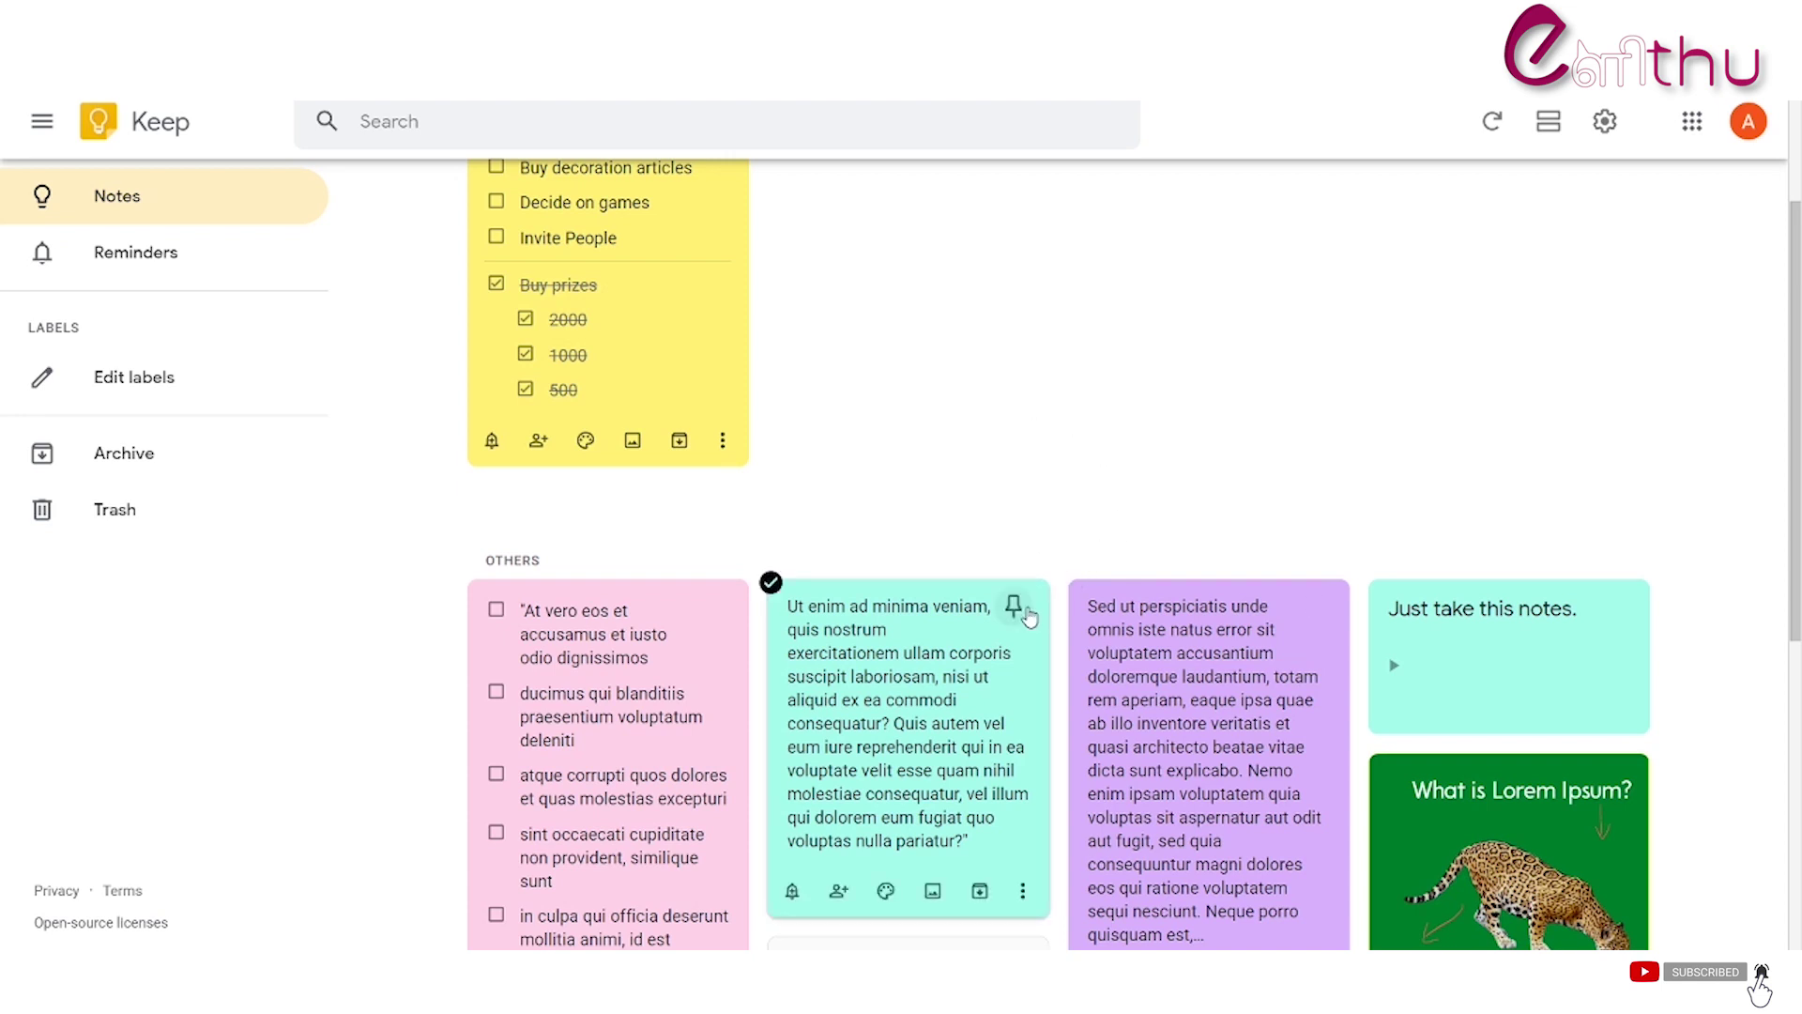
{"action": "left_click", "coordinate": [1015, 607]}
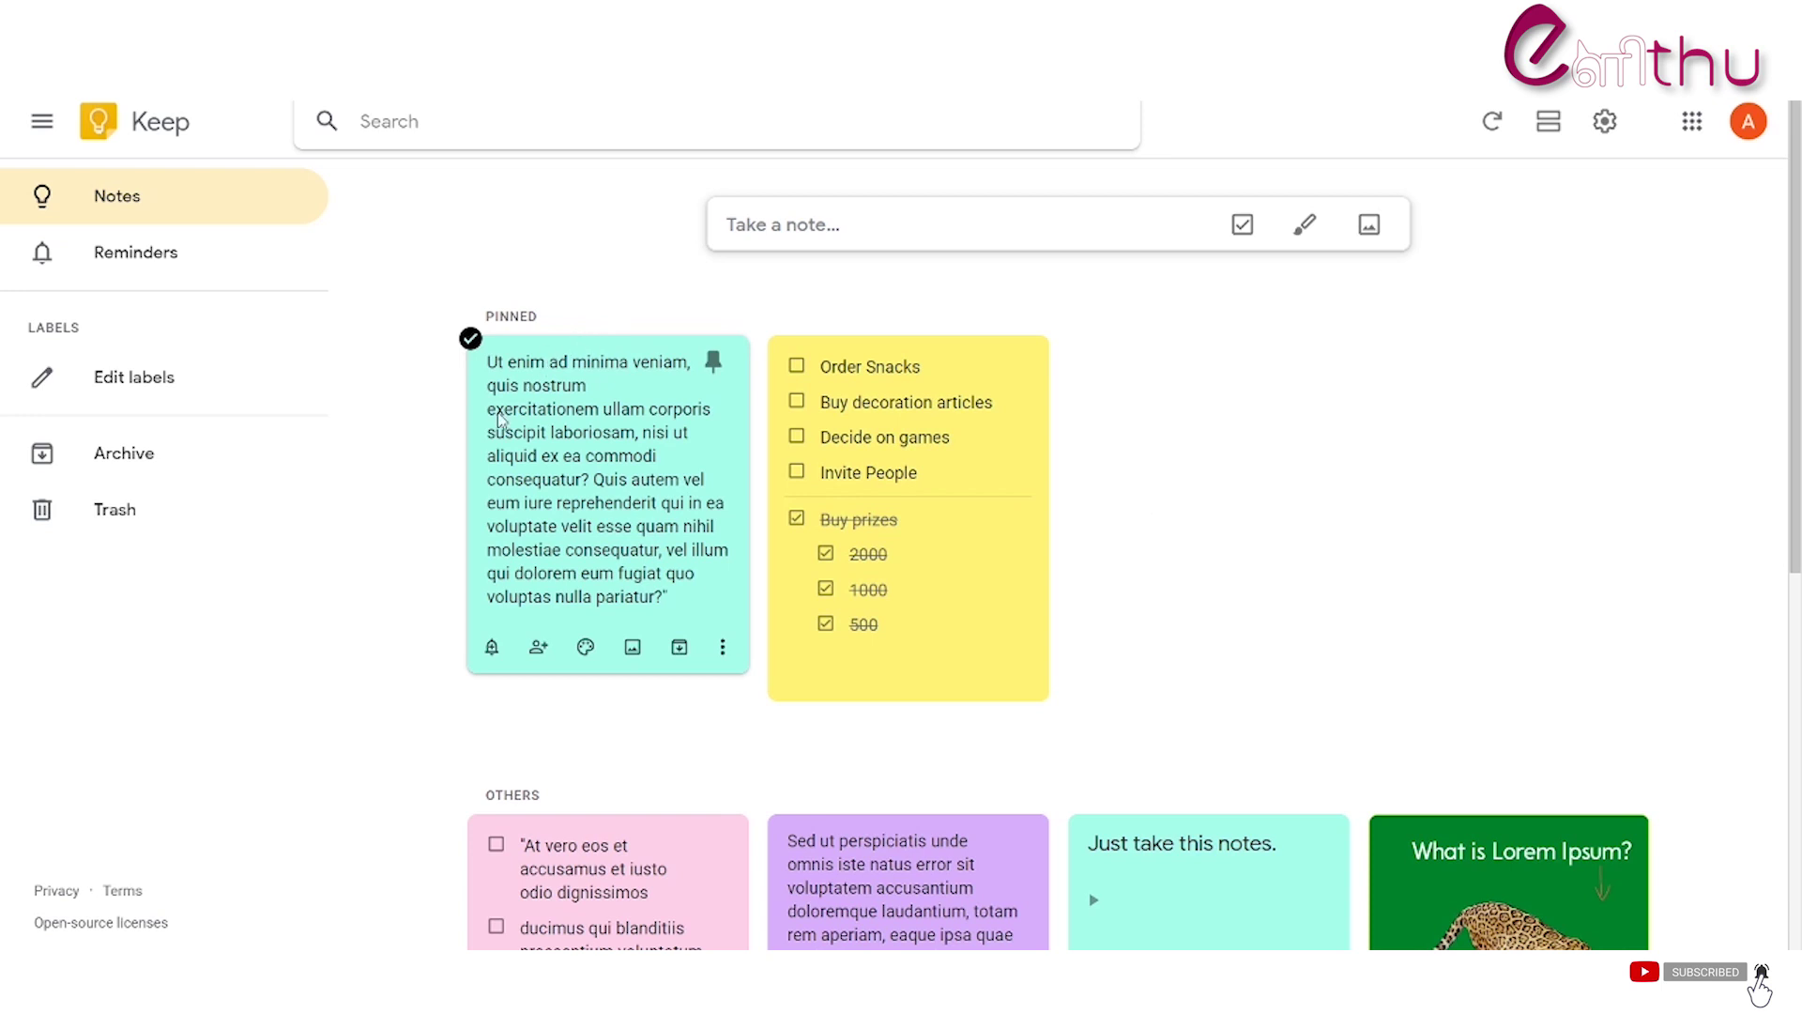
Step: Create a label named Personal on the pinned teal note
{"action": "left_click", "coordinate": [722, 648]}
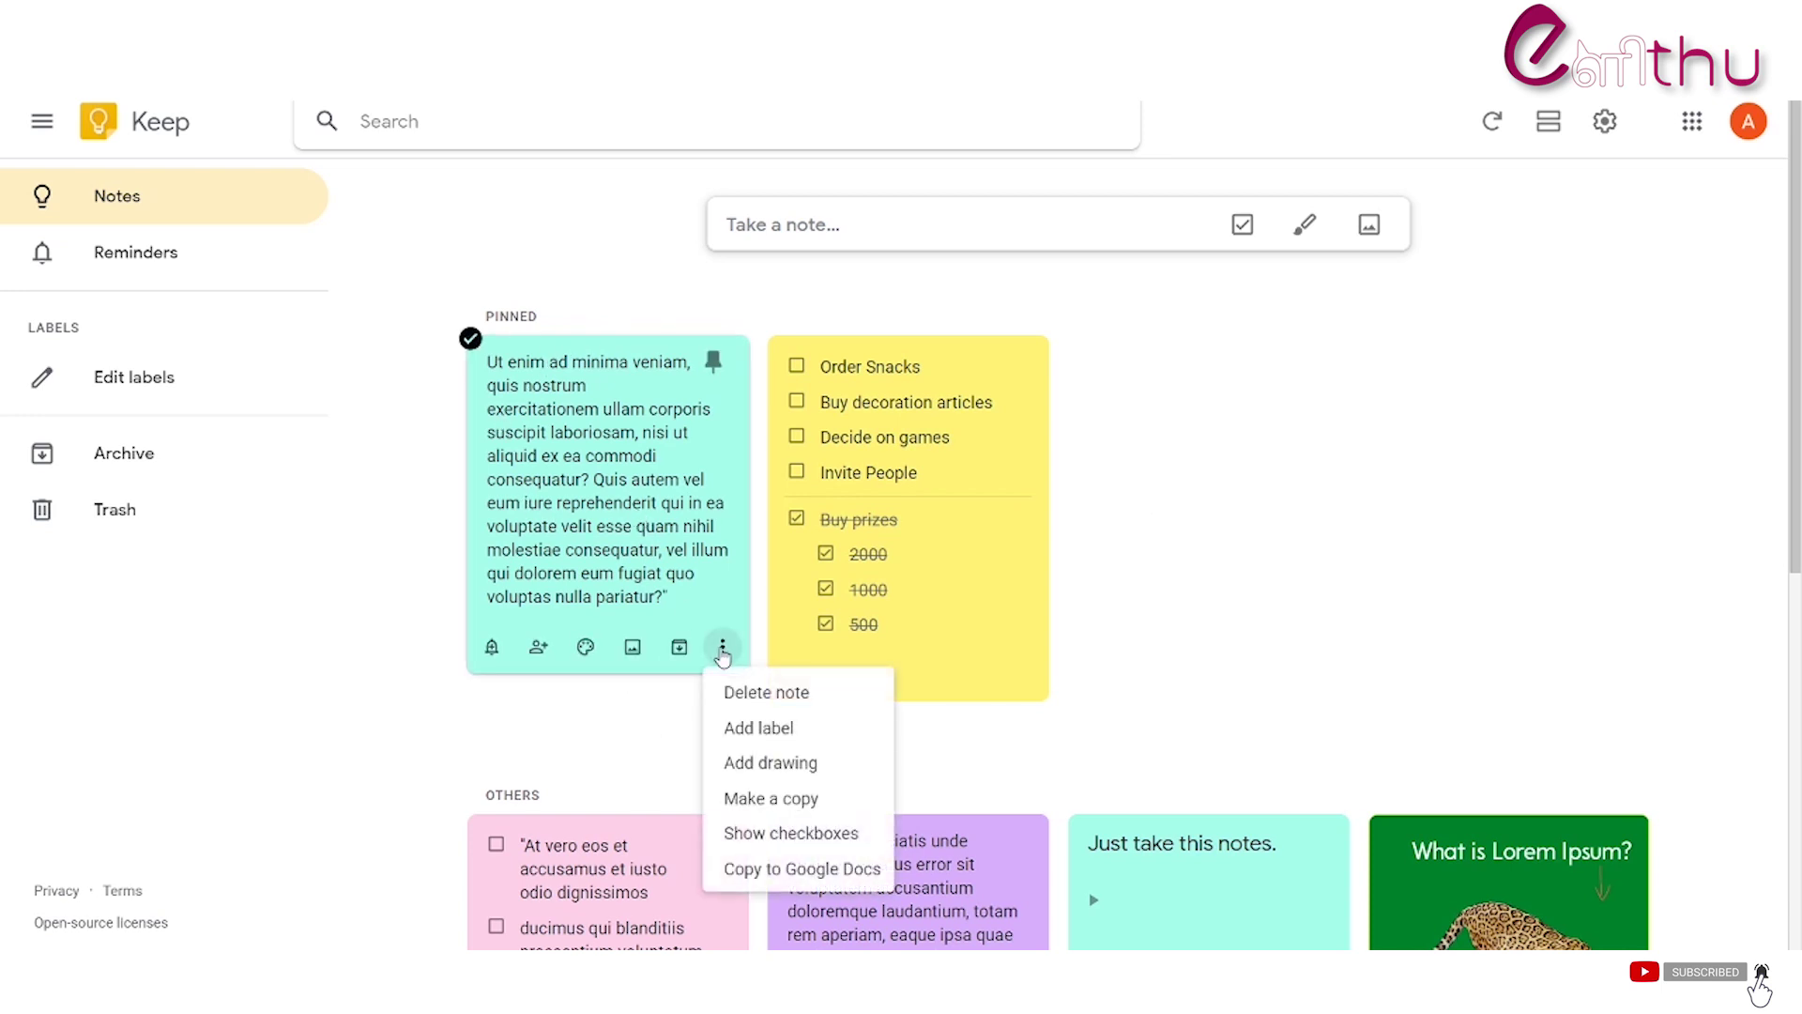
{"action": "left_click", "coordinate": [750, 729]}
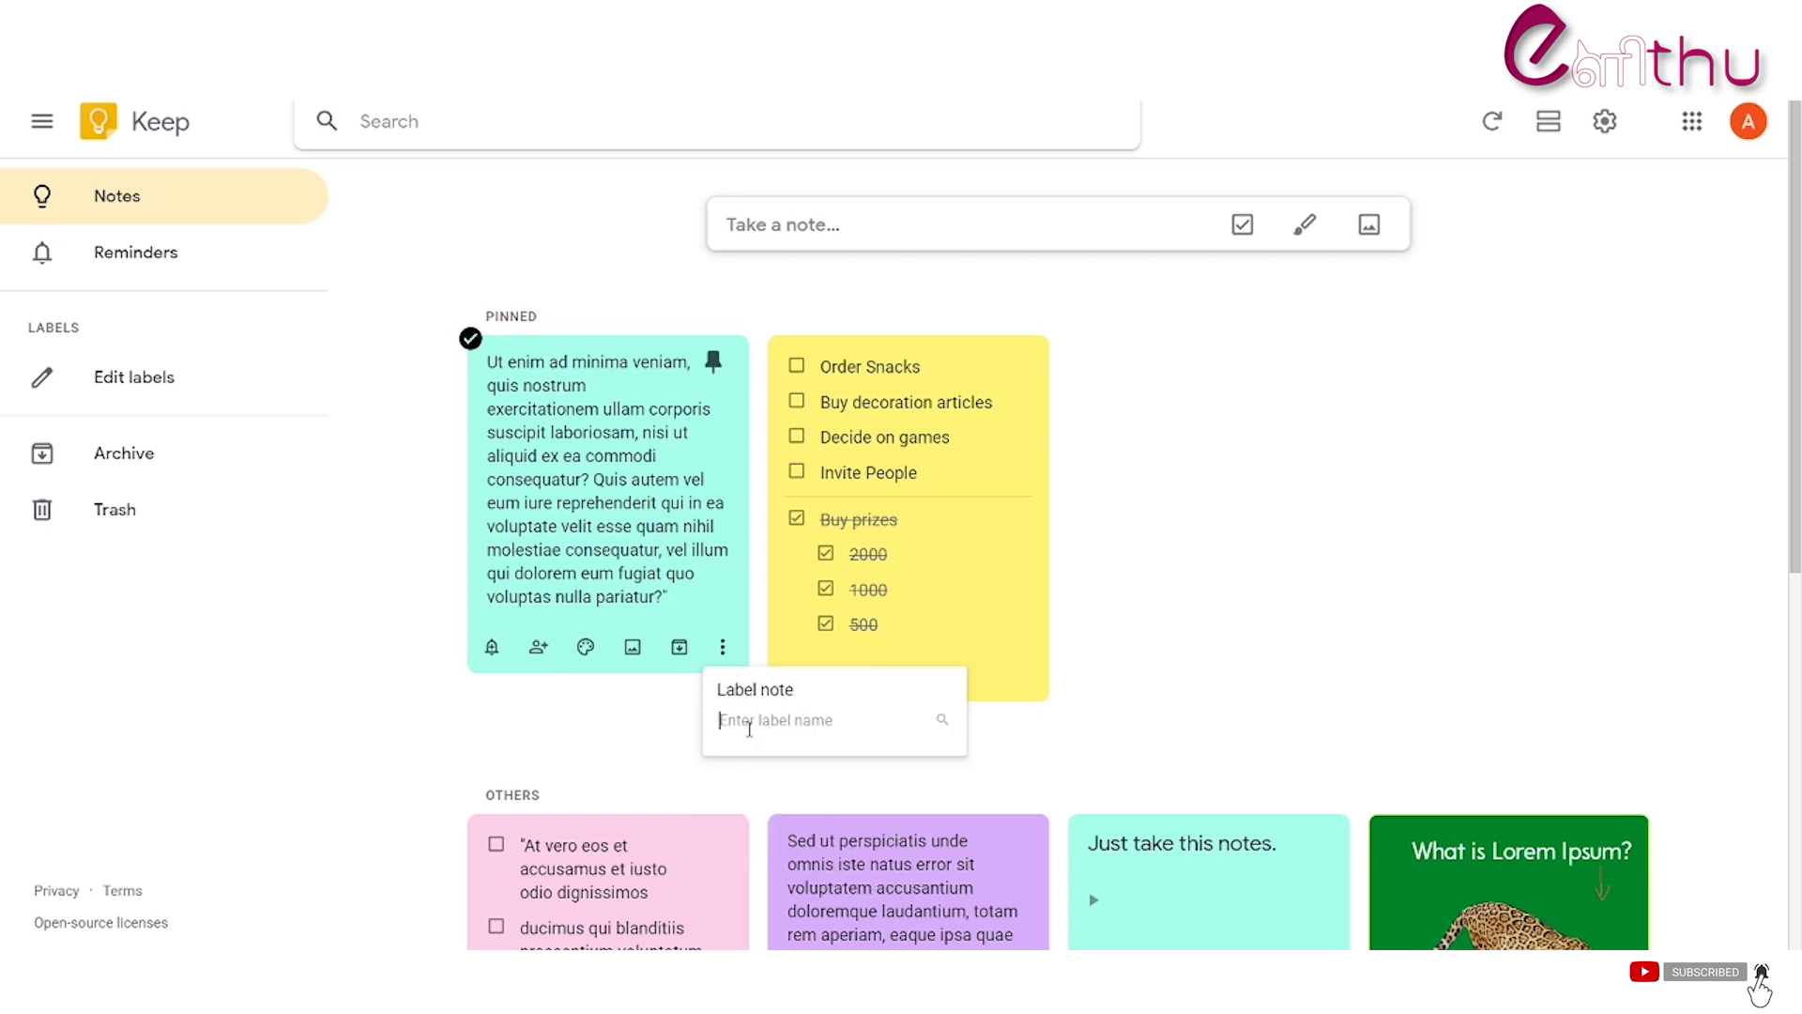
{"action": "type", "text": "Personal"}
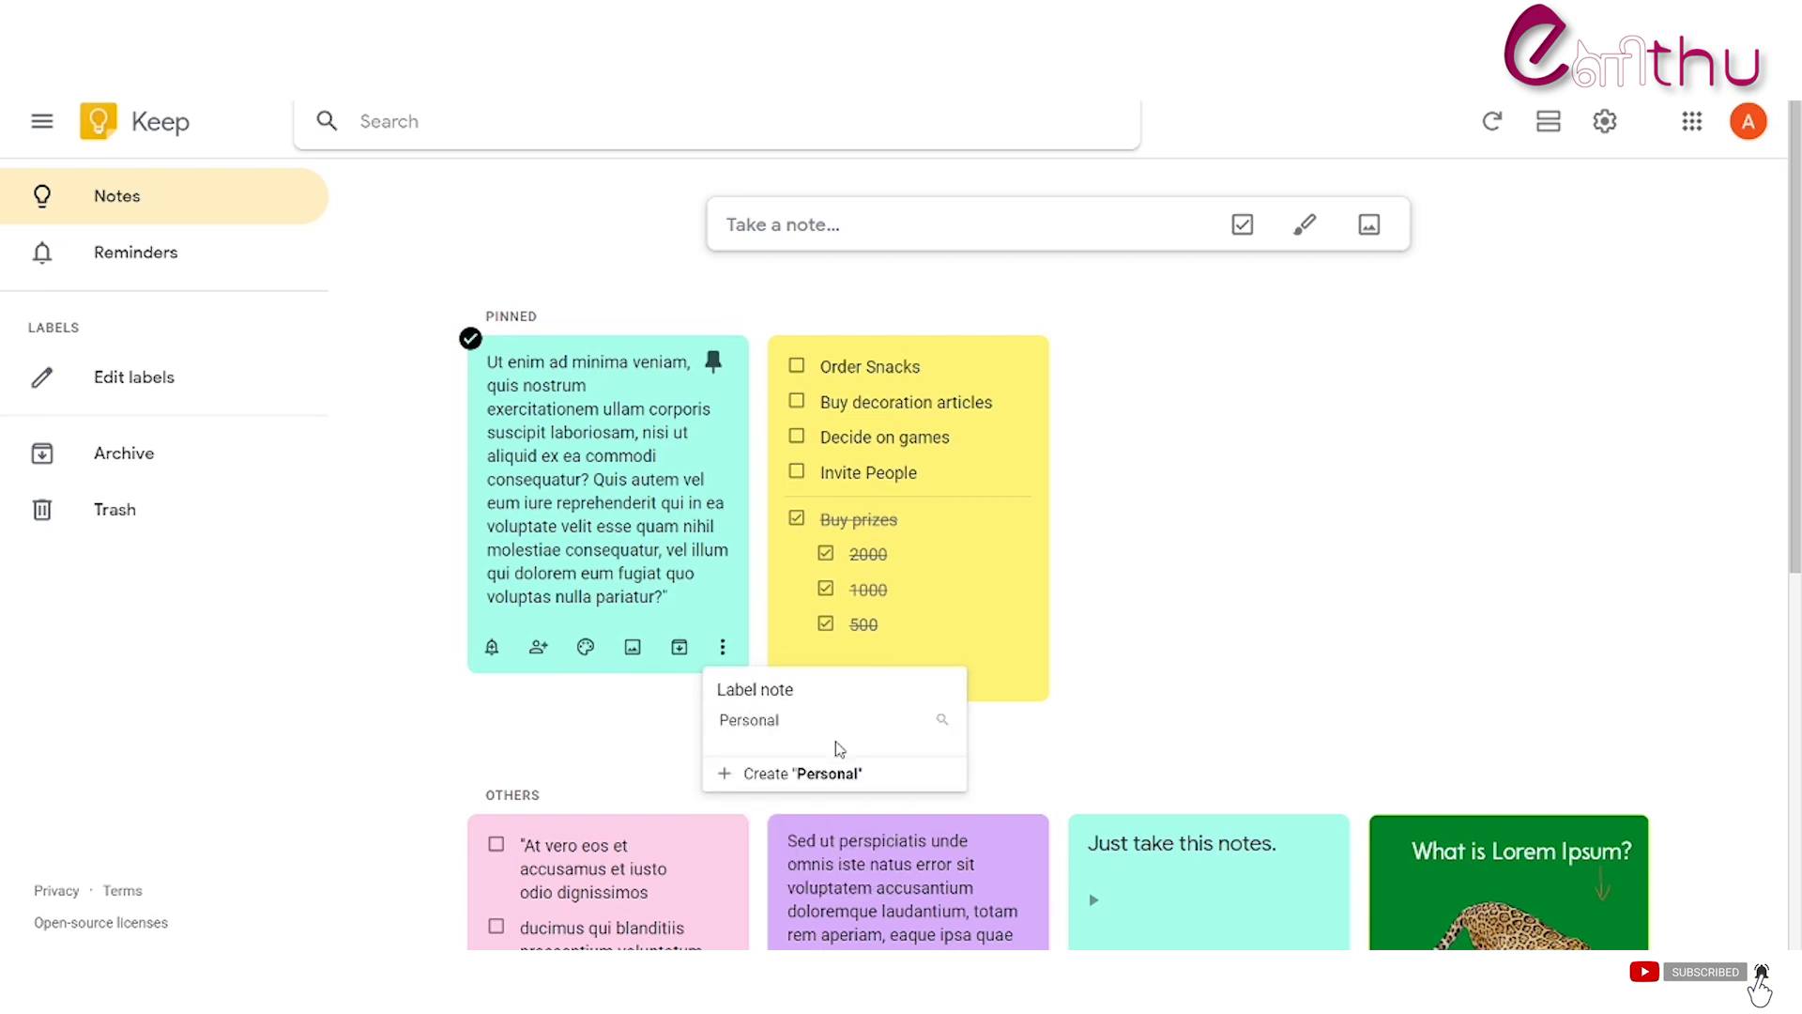
{"action": "left_click", "coordinate": [767, 786]}
Step: Create a label named Official on the pinned yellow list note
{"action": "left_click", "coordinate": [1023, 677]}
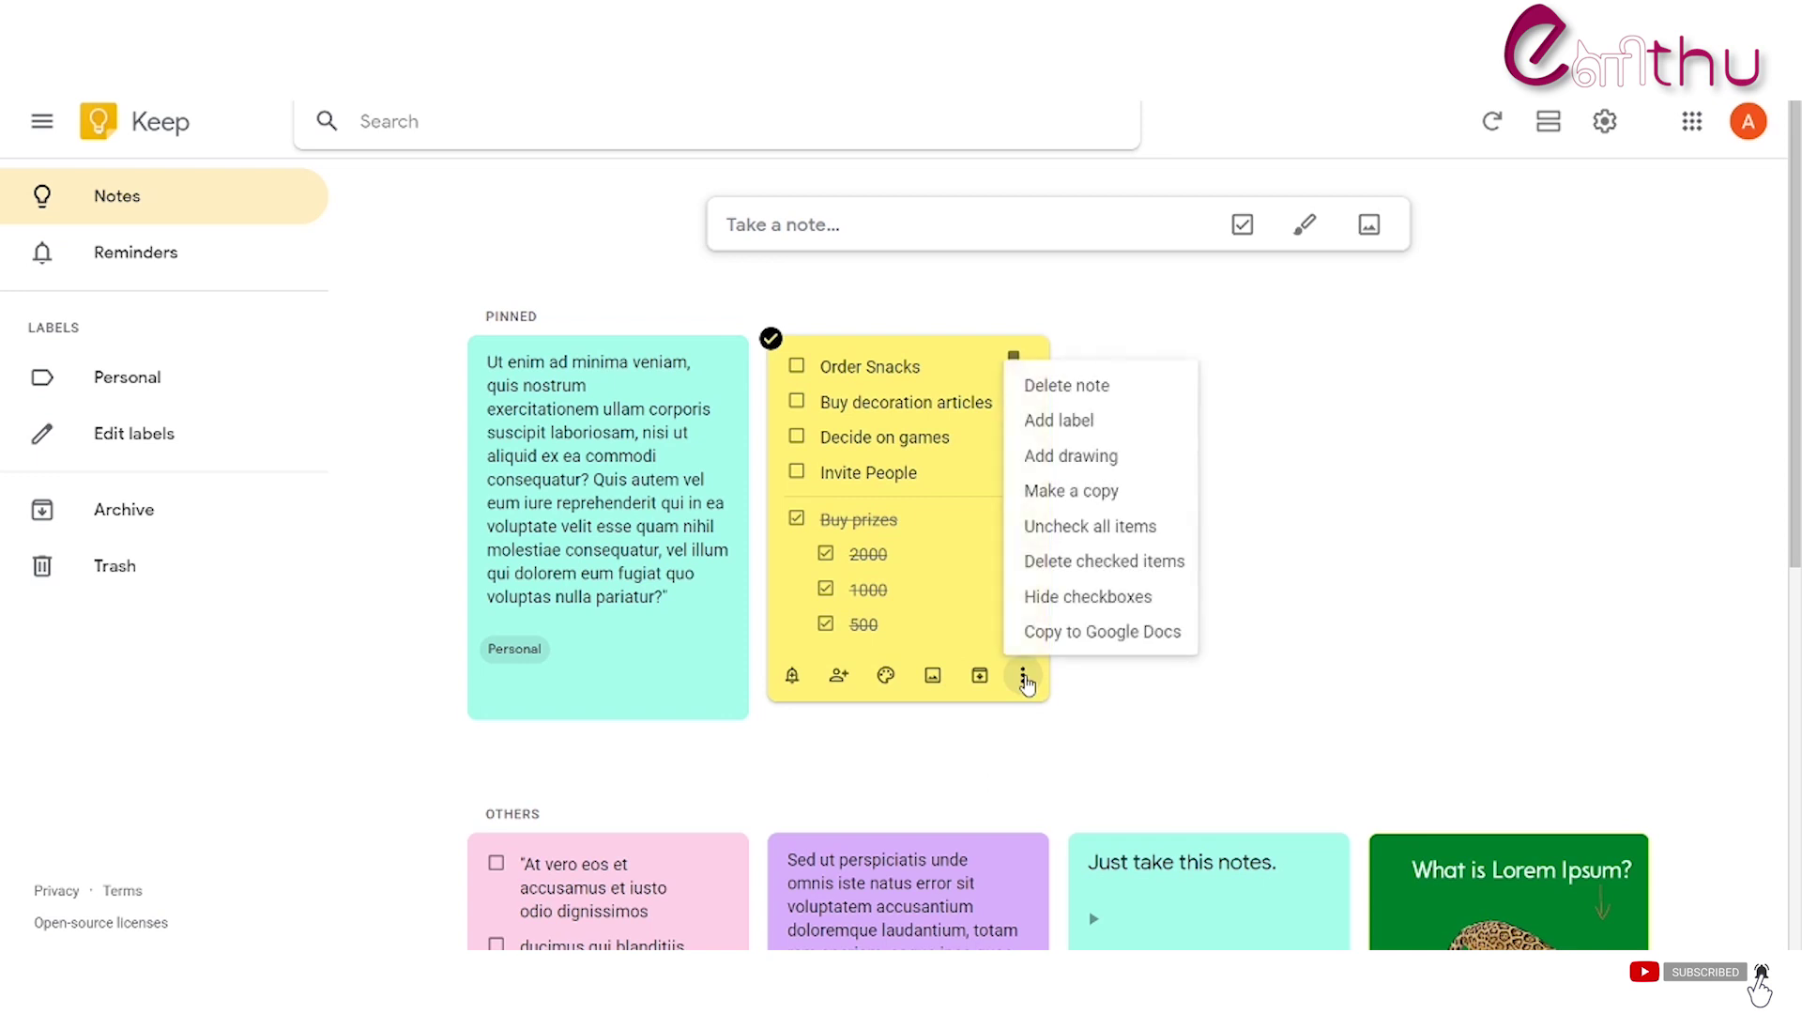
{"action": "left_click", "coordinate": [1066, 418]}
{"action": "type", "text": "Official"}
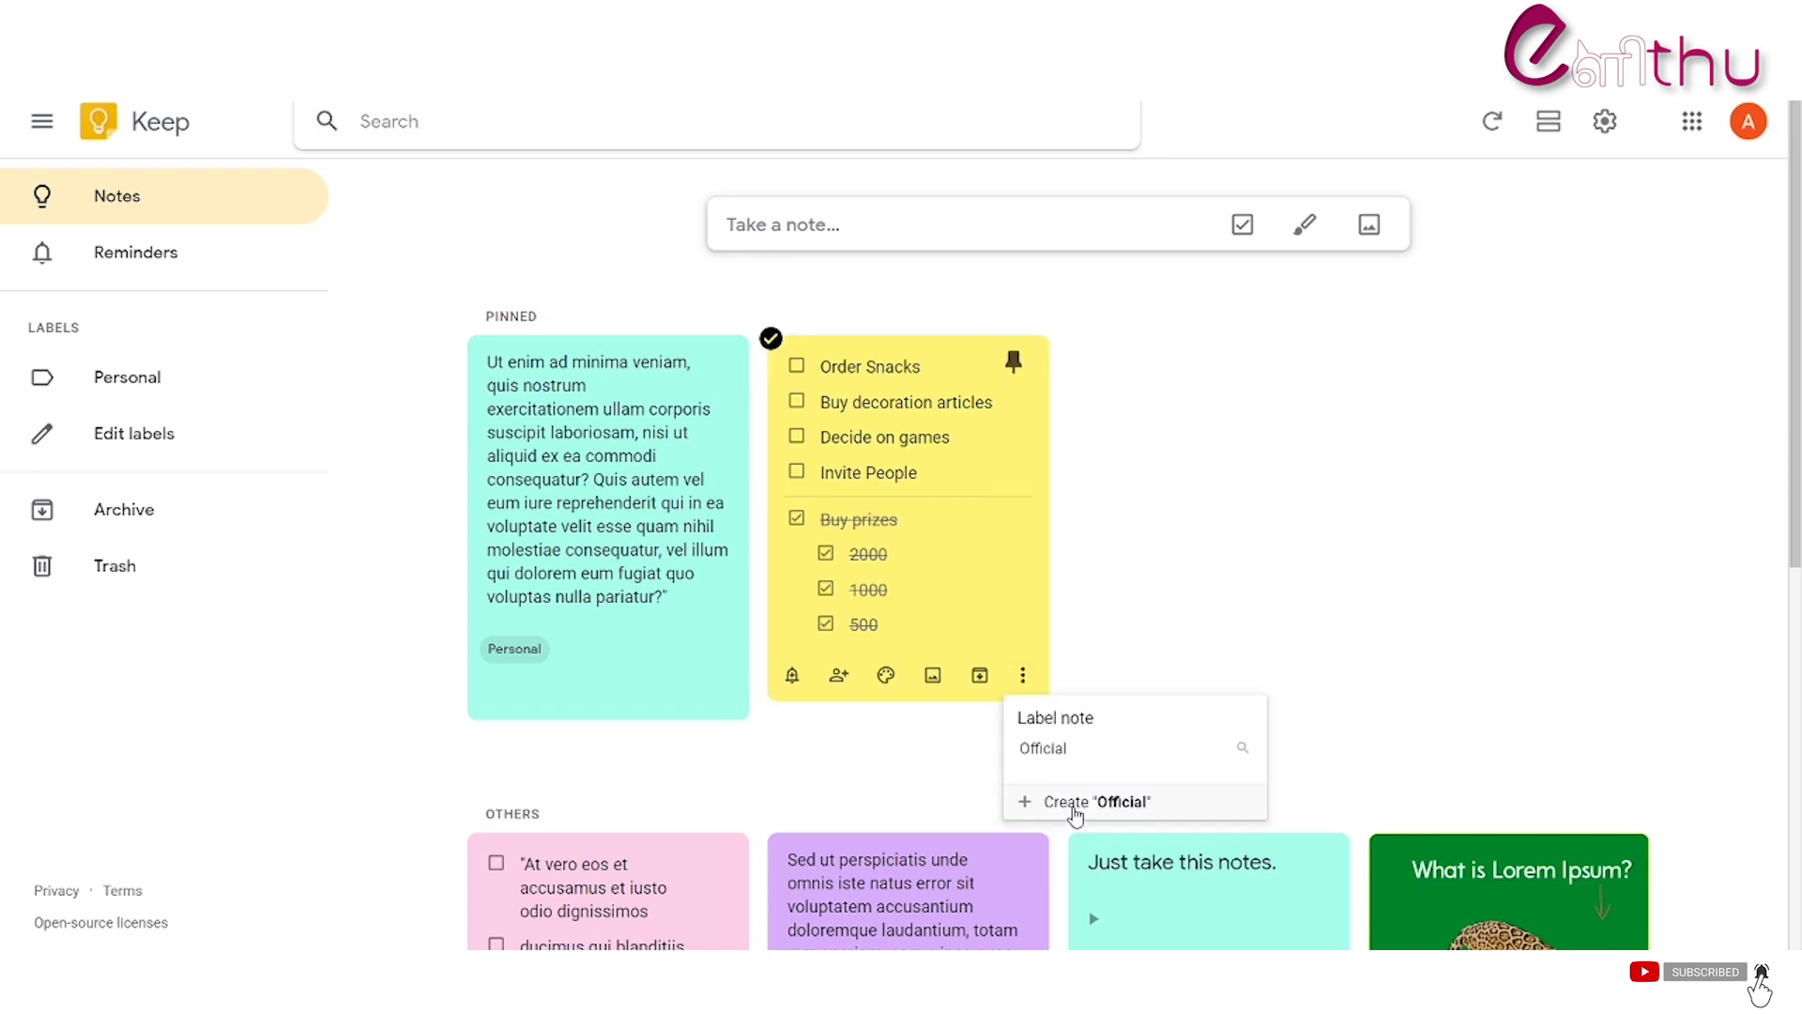
{"action": "left_click", "coordinate": [1075, 802]}
{"action": "key", "text": "Escape"}
Step: Archive the pinned yellow list note labelled Official
{"action": "scroll", "coordinate": [830, 845], "scroll_direction": "down", "scroll_amount": 5}
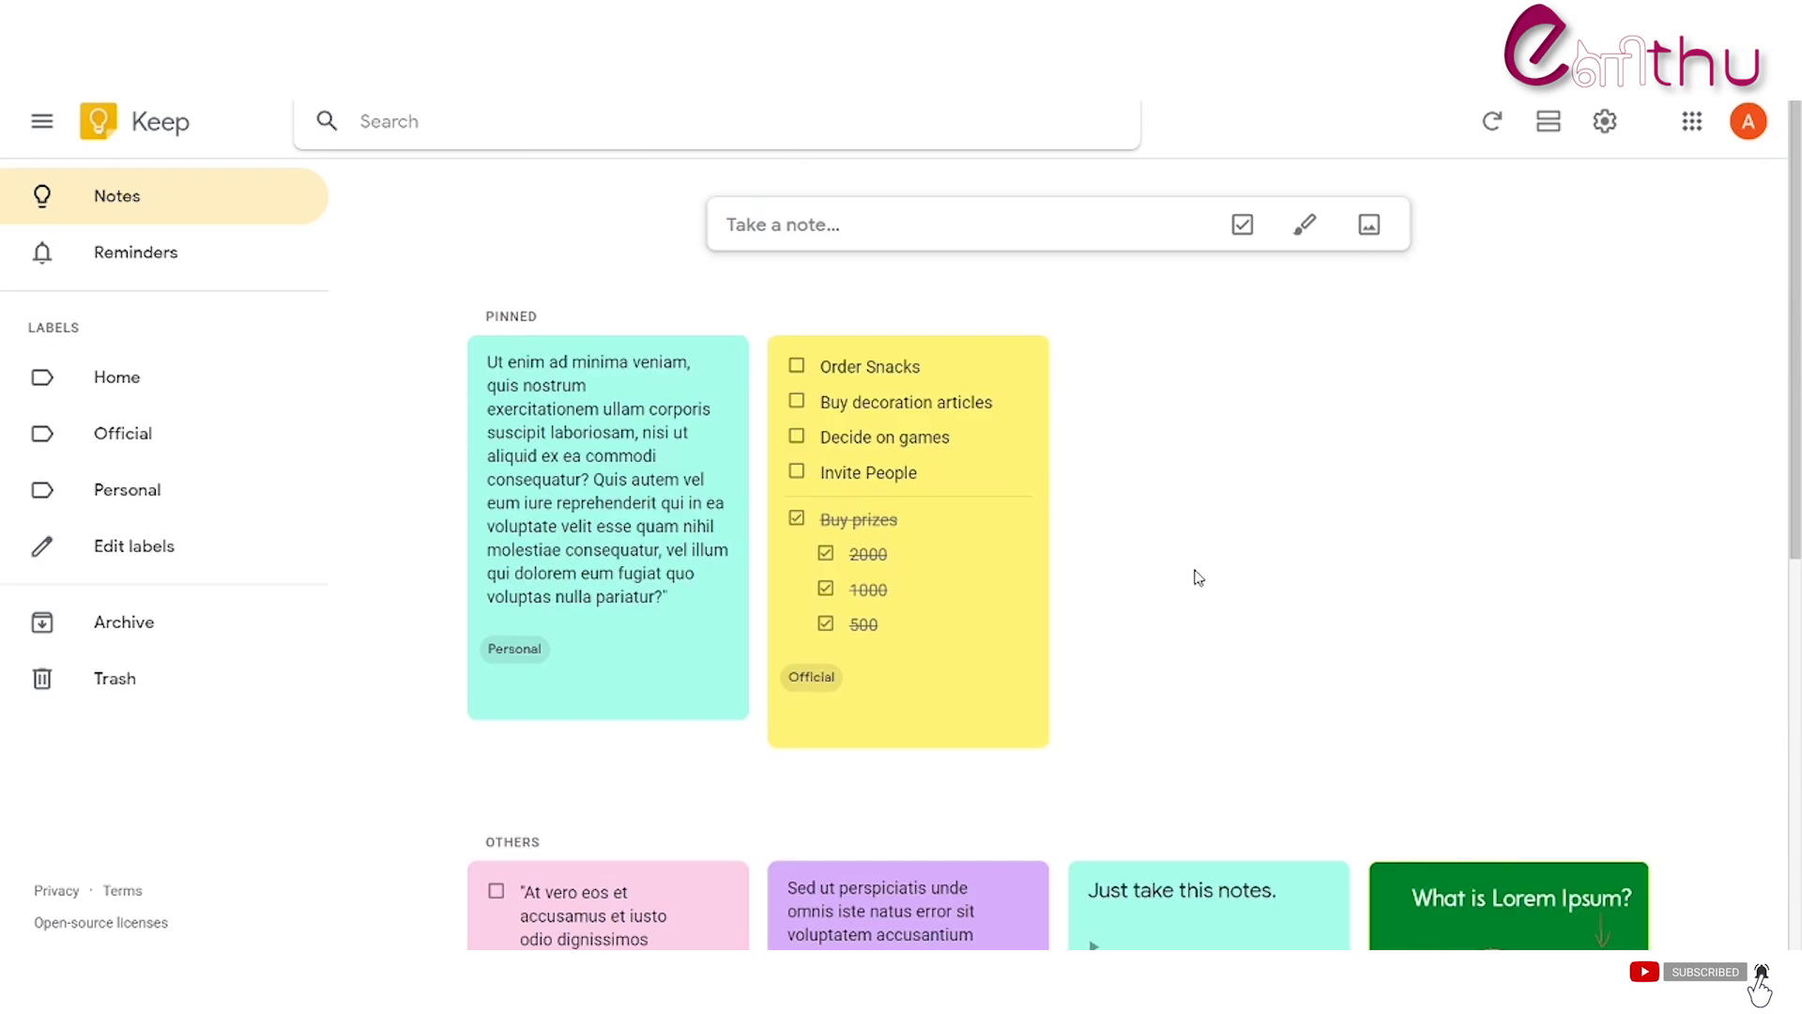
{"action": "mouse_move", "coordinate": [965, 634]}
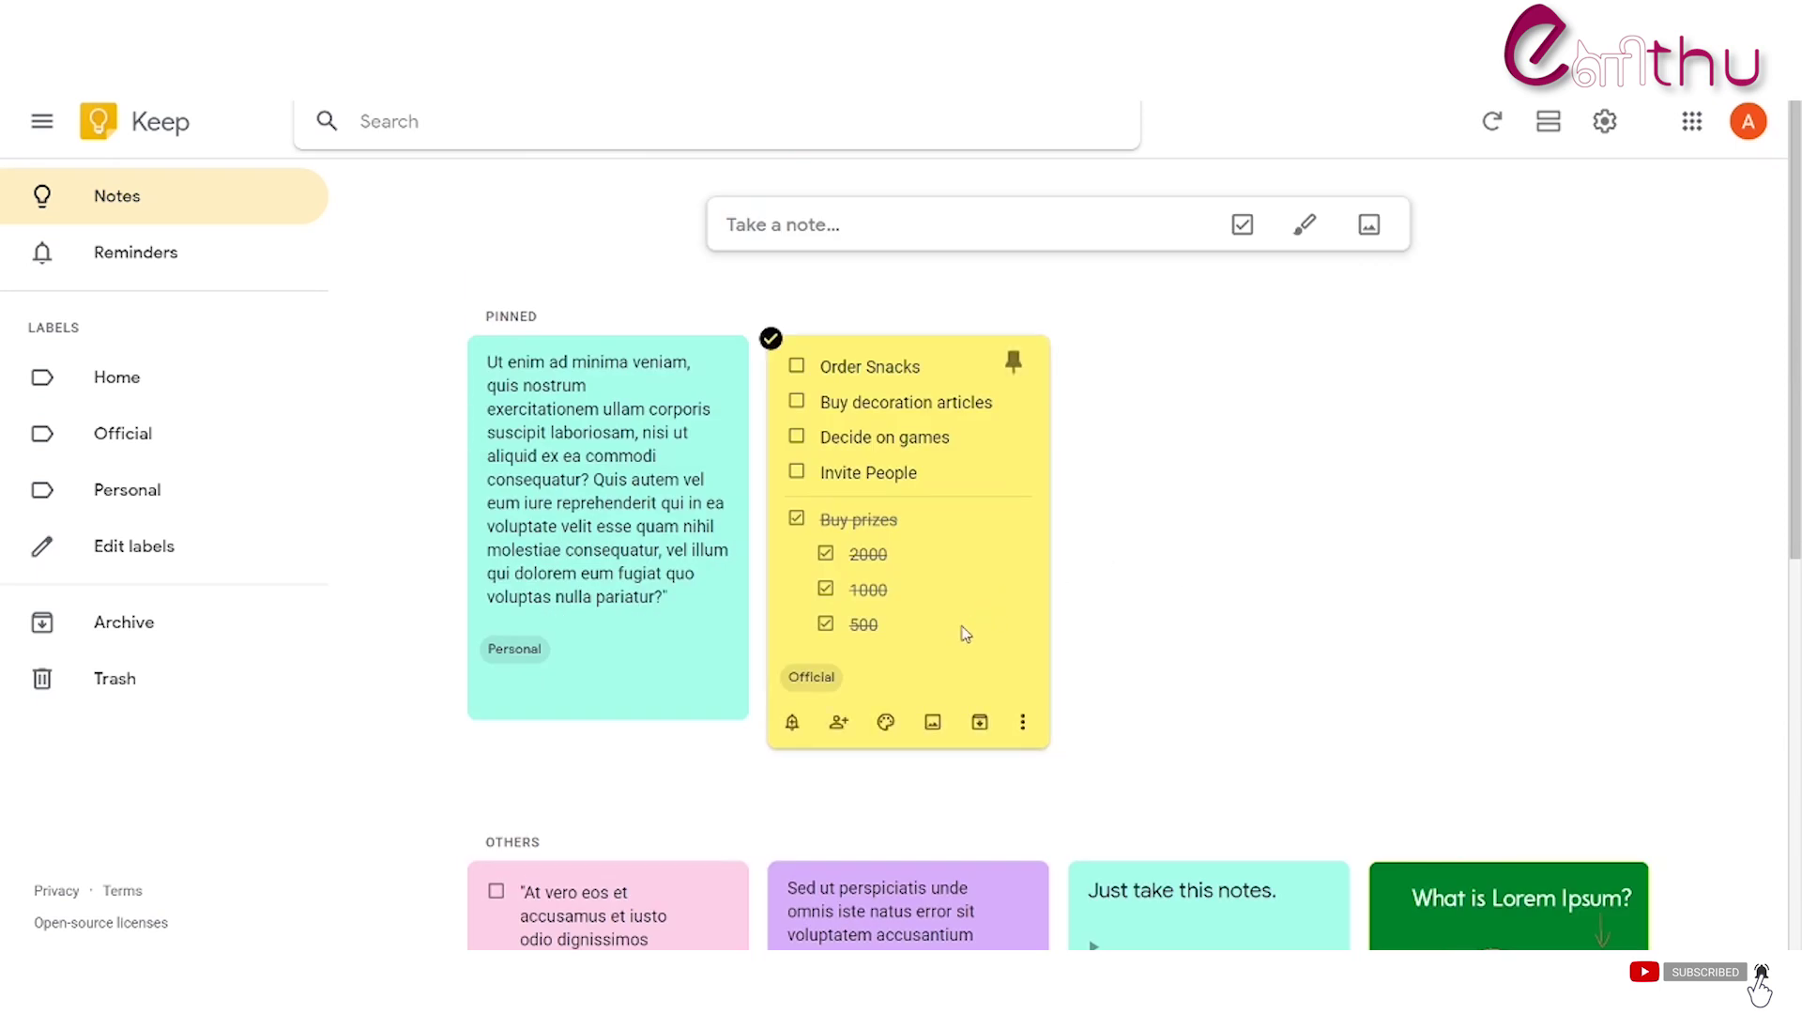
{"action": "left_click", "coordinate": [979, 722]}
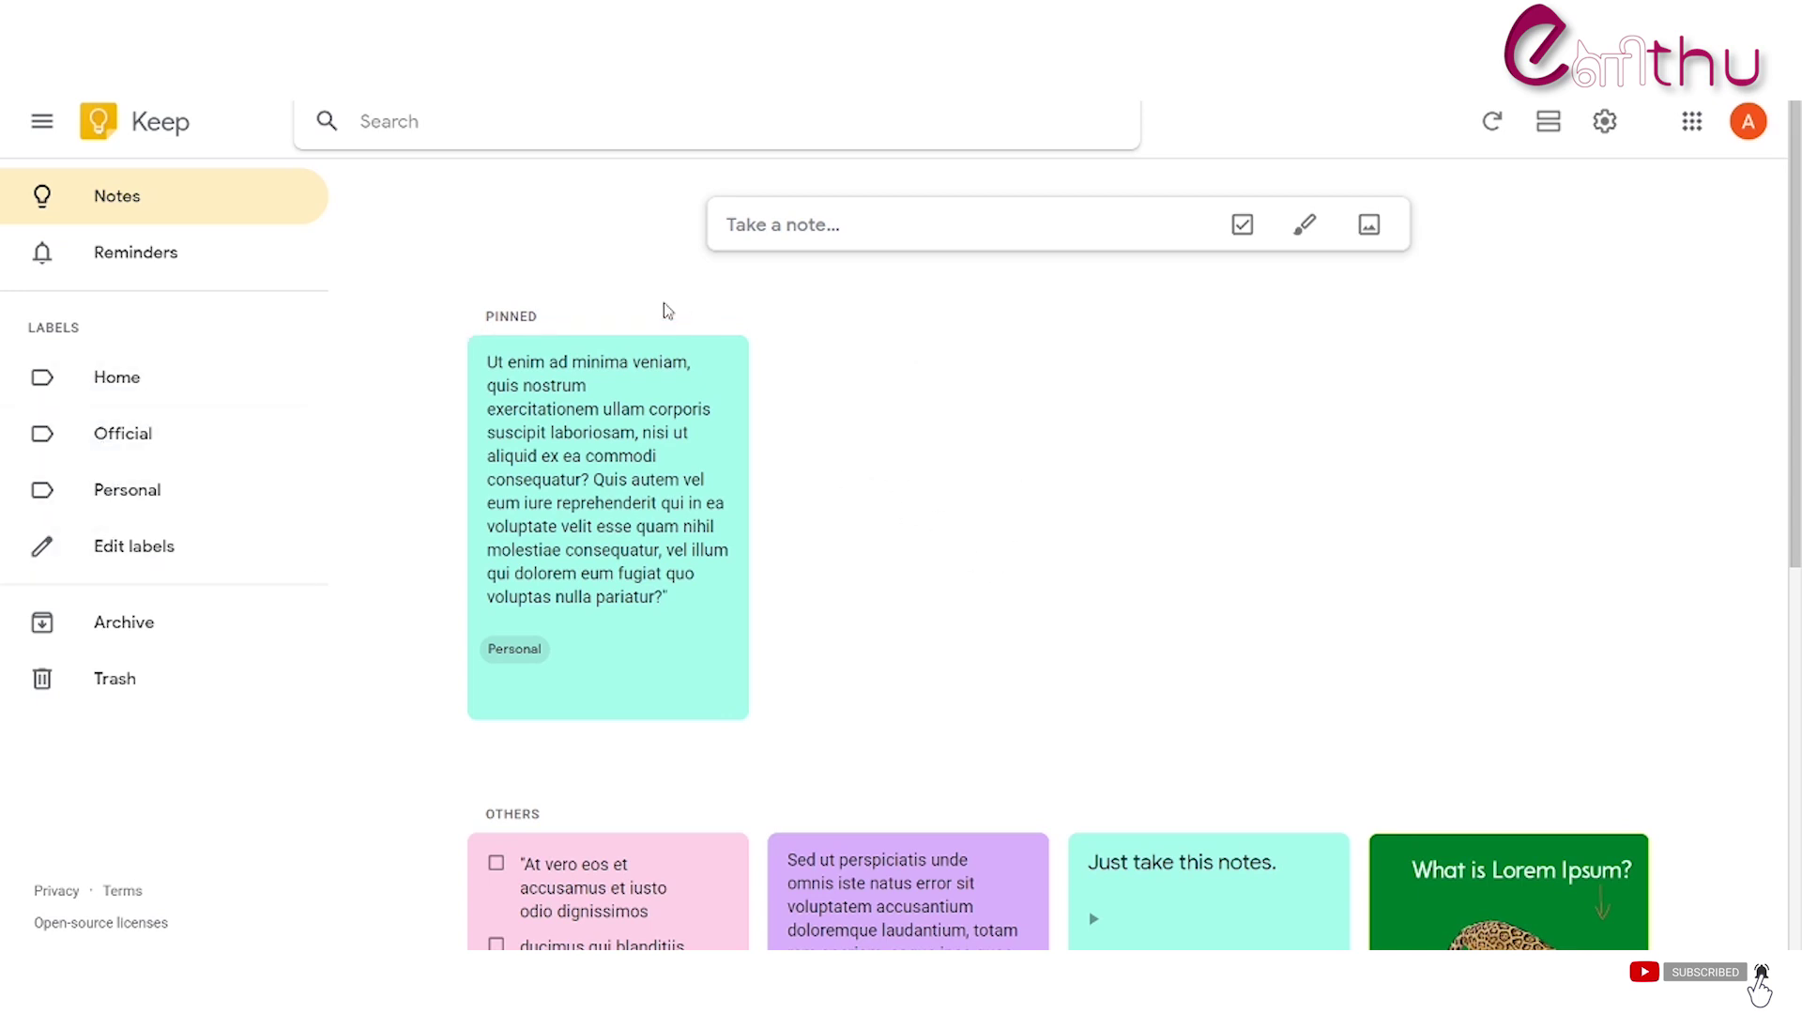
Step: View the notes filed under the Official, Home and Personal labels in turn
{"action": "left_click", "coordinate": [136, 443]}
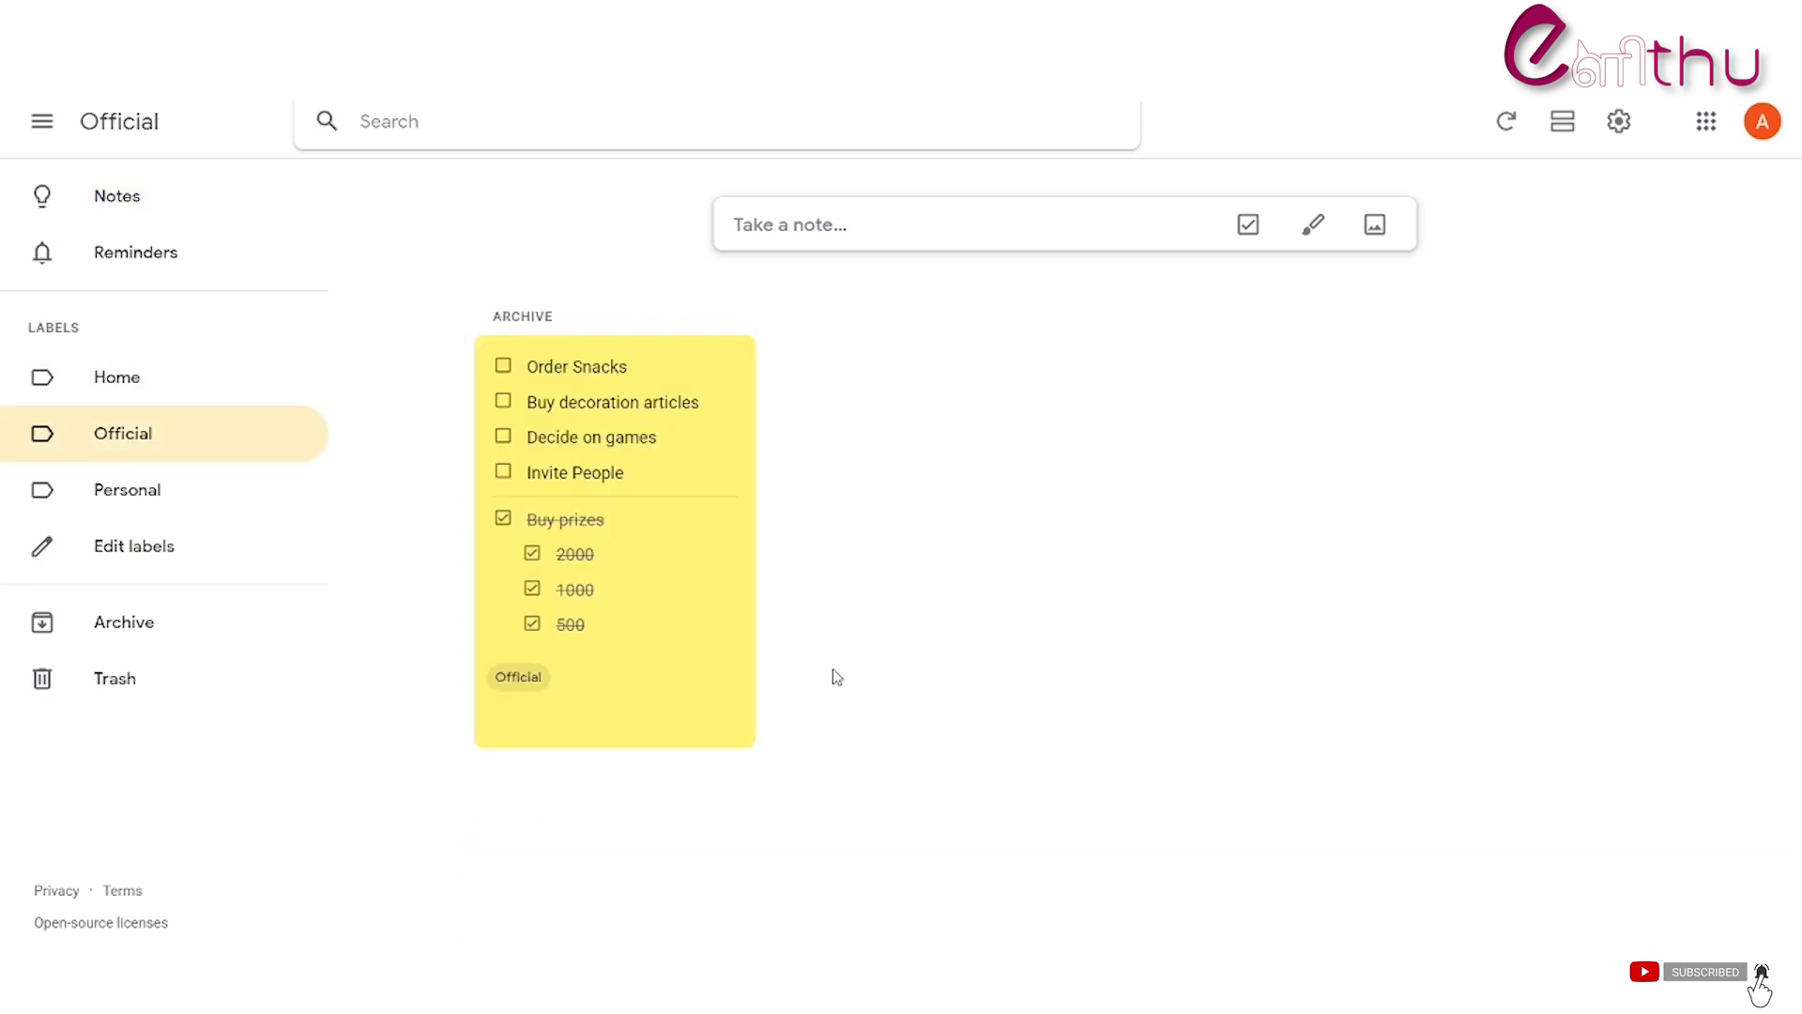
{"action": "left_click", "coordinate": [112, 387]}
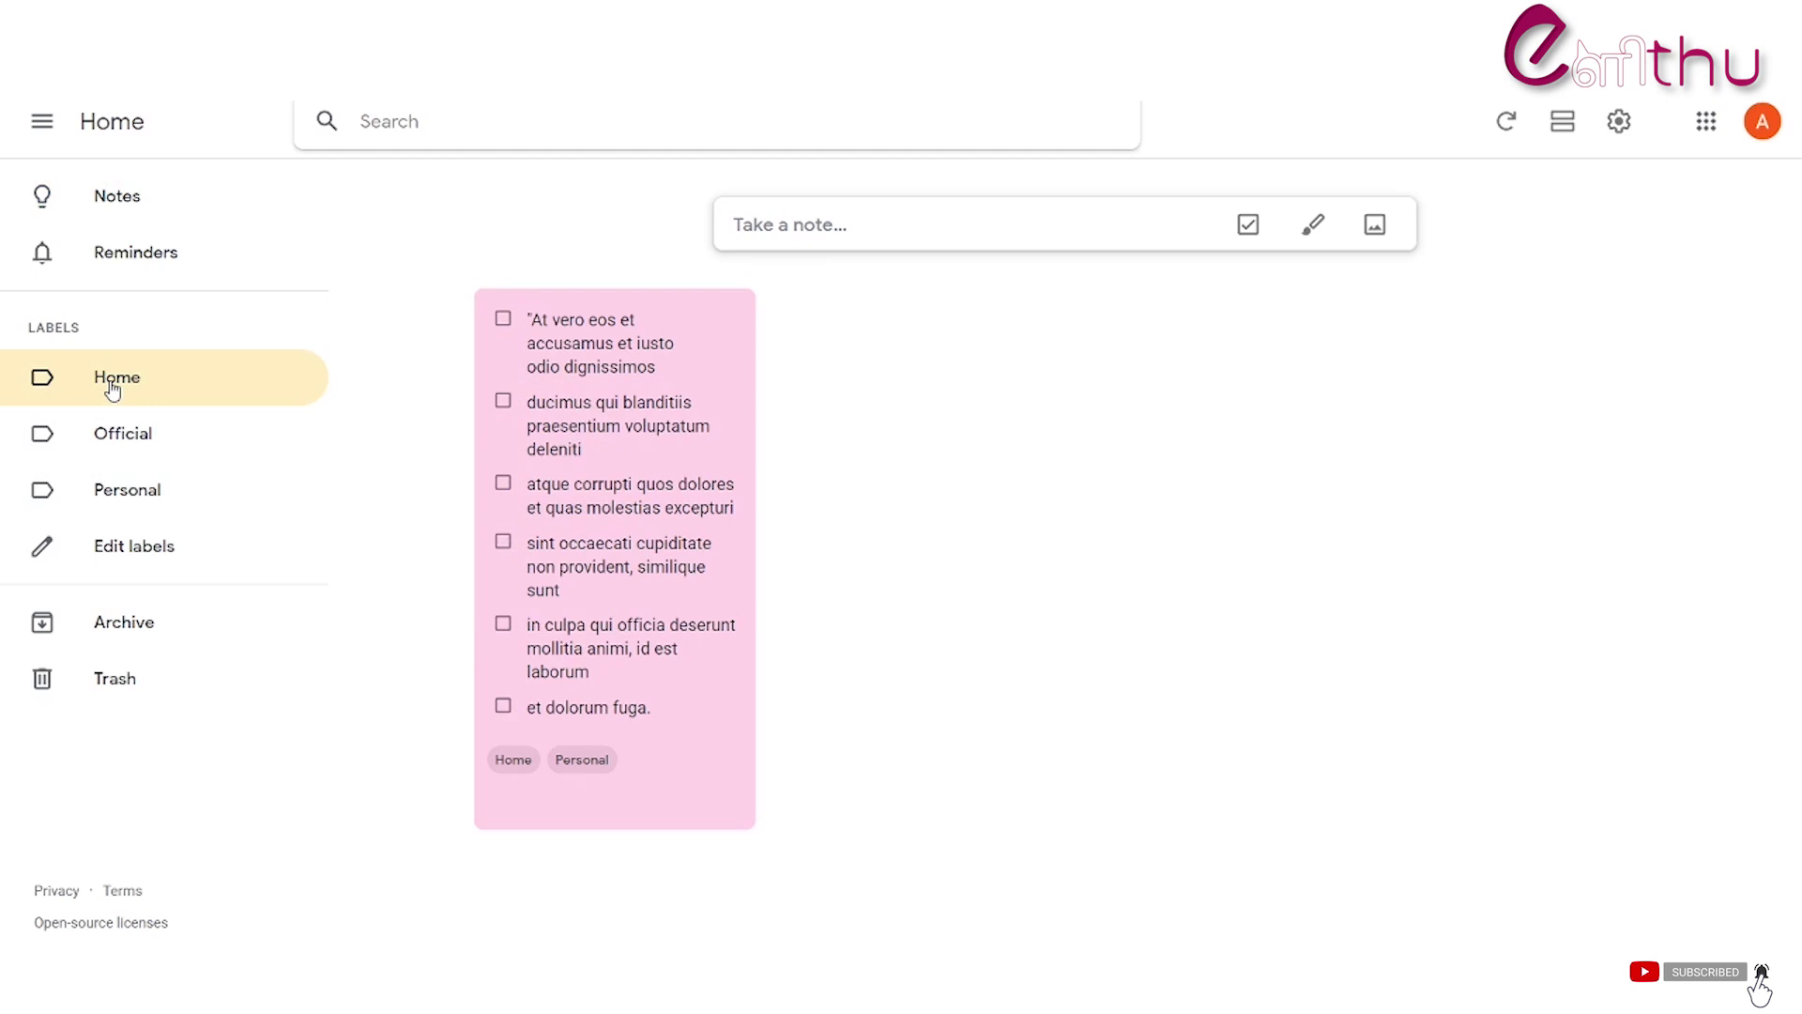
{"action": "left_click", "coordinate": [141, 500]}
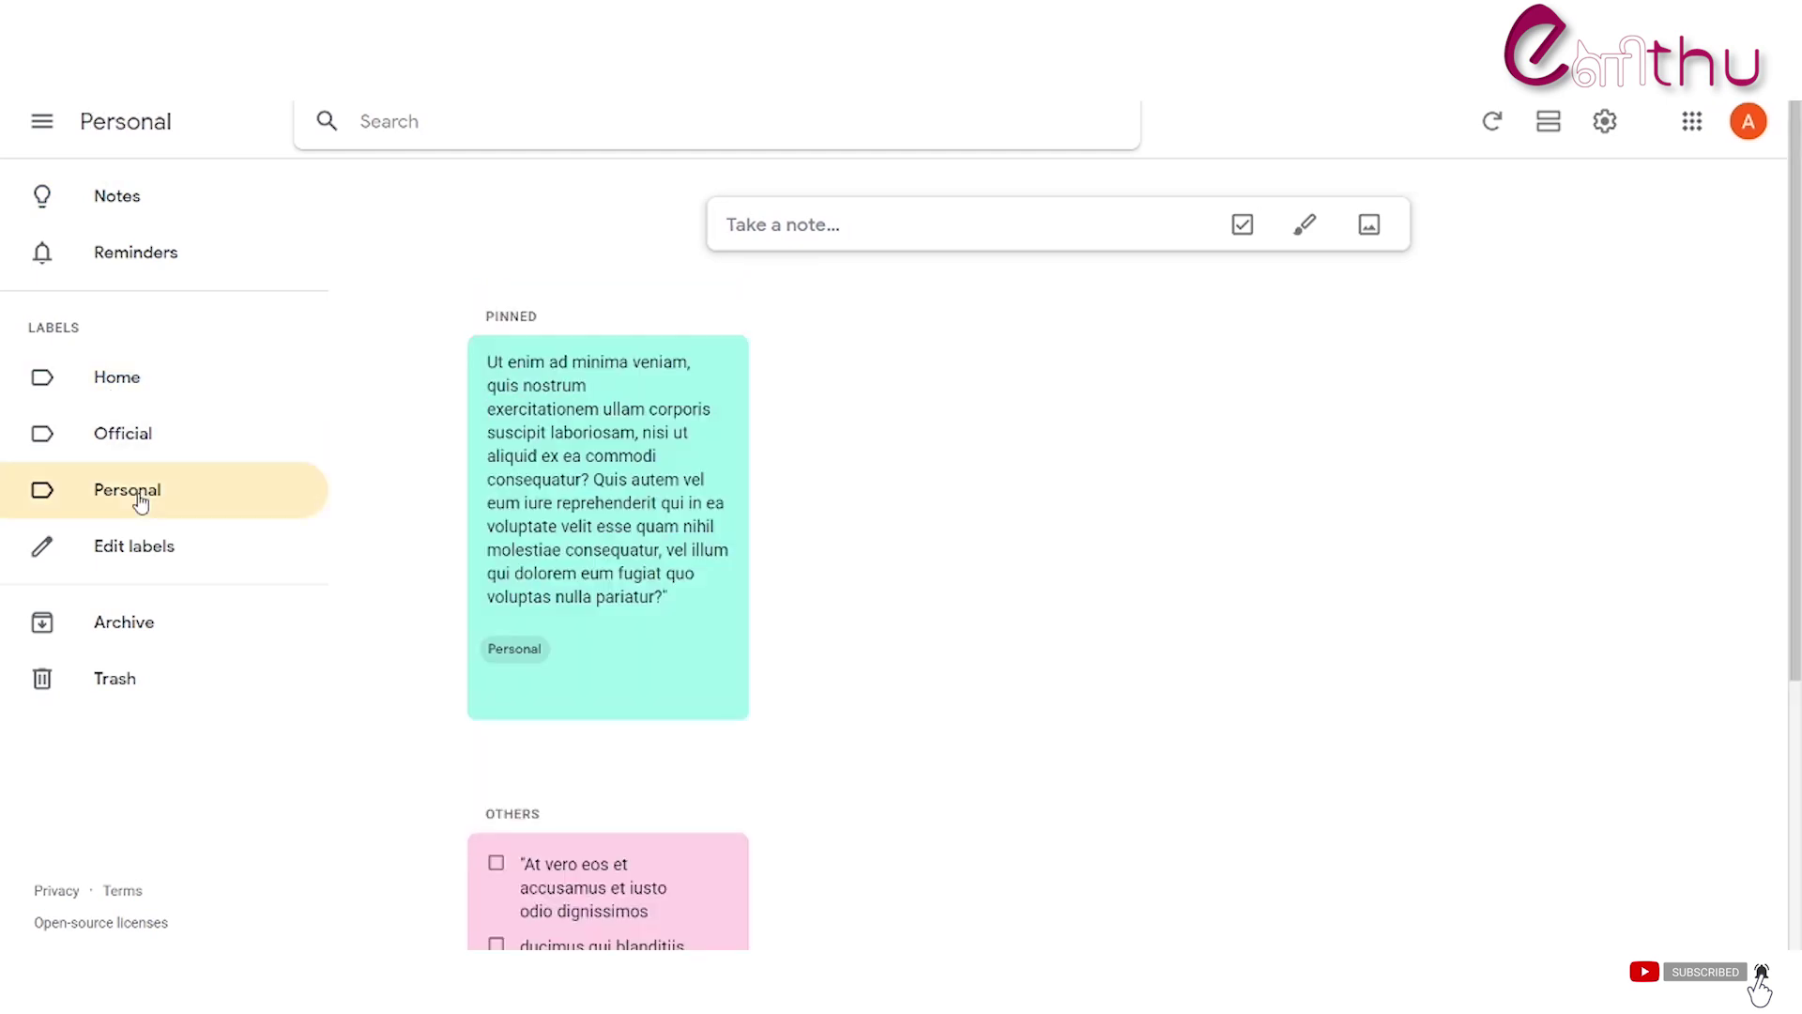
{"action": "scroll", "coordinate": [938, 559], "scroll_direction": "down", "scroll_amount": 5}
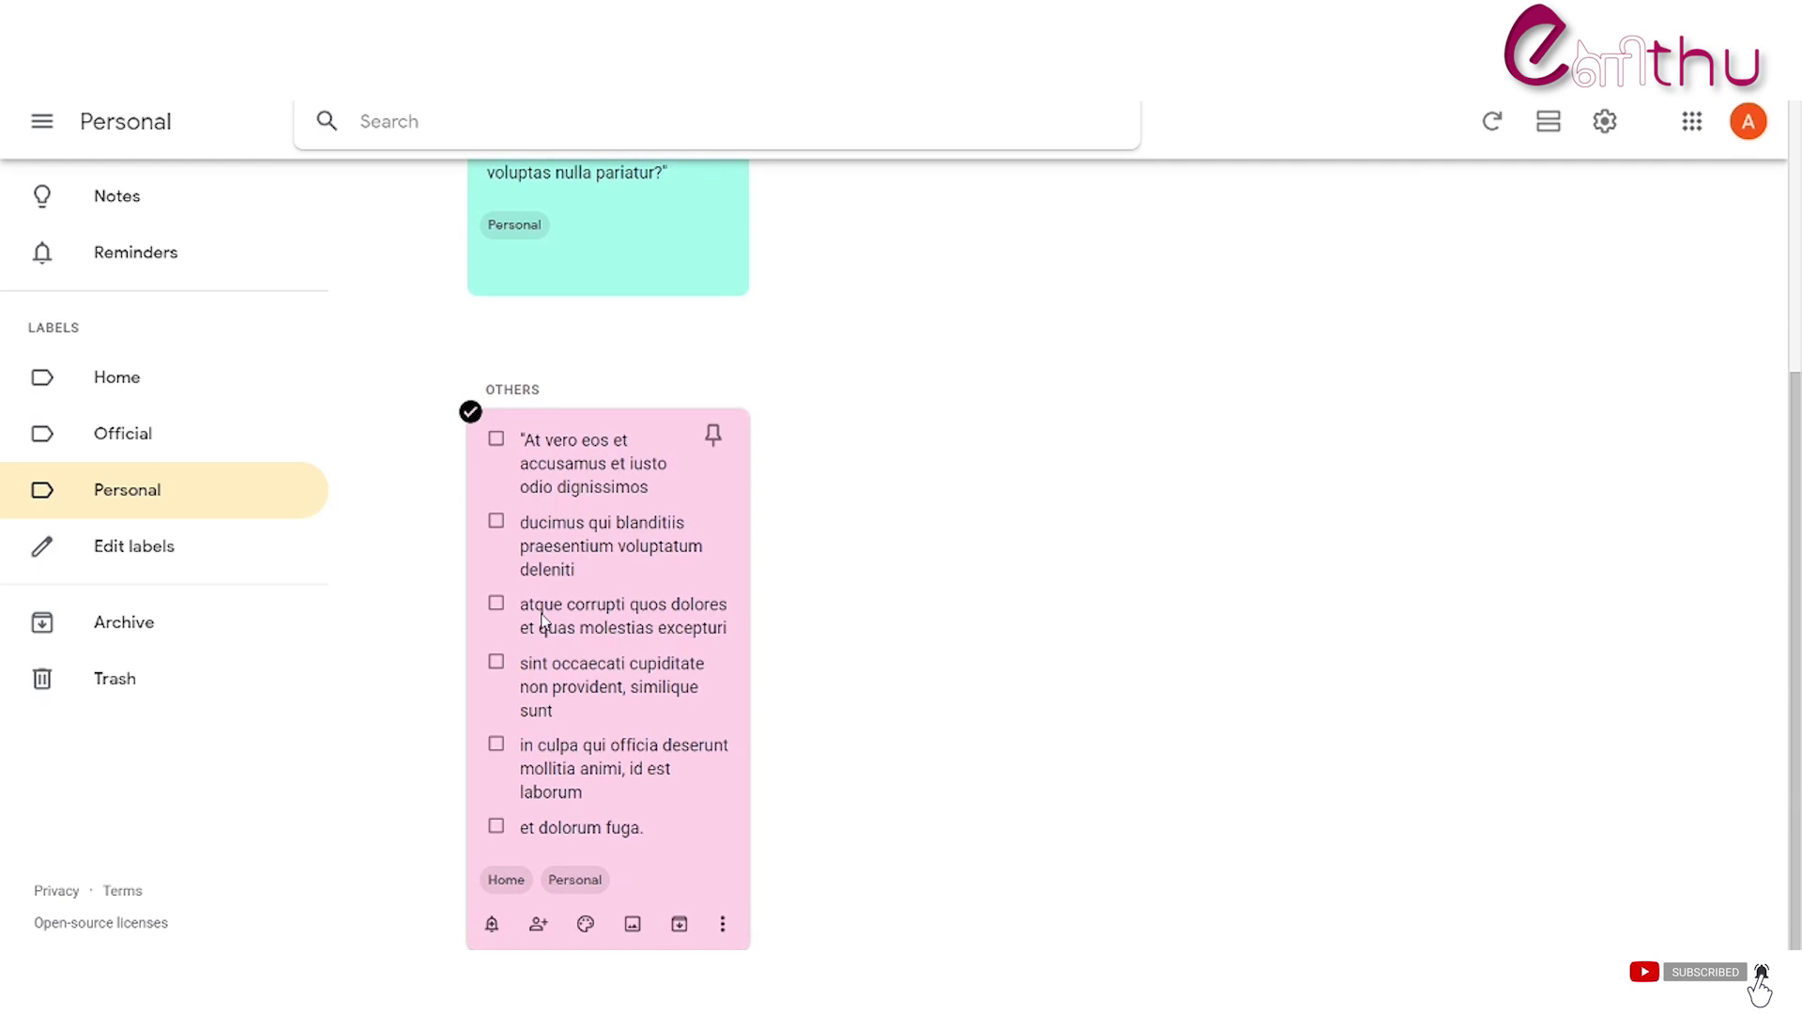
{"action": "scroll", "coordinate": [909, 563], "scroll_direction": "up", "scroll_amount": 5}
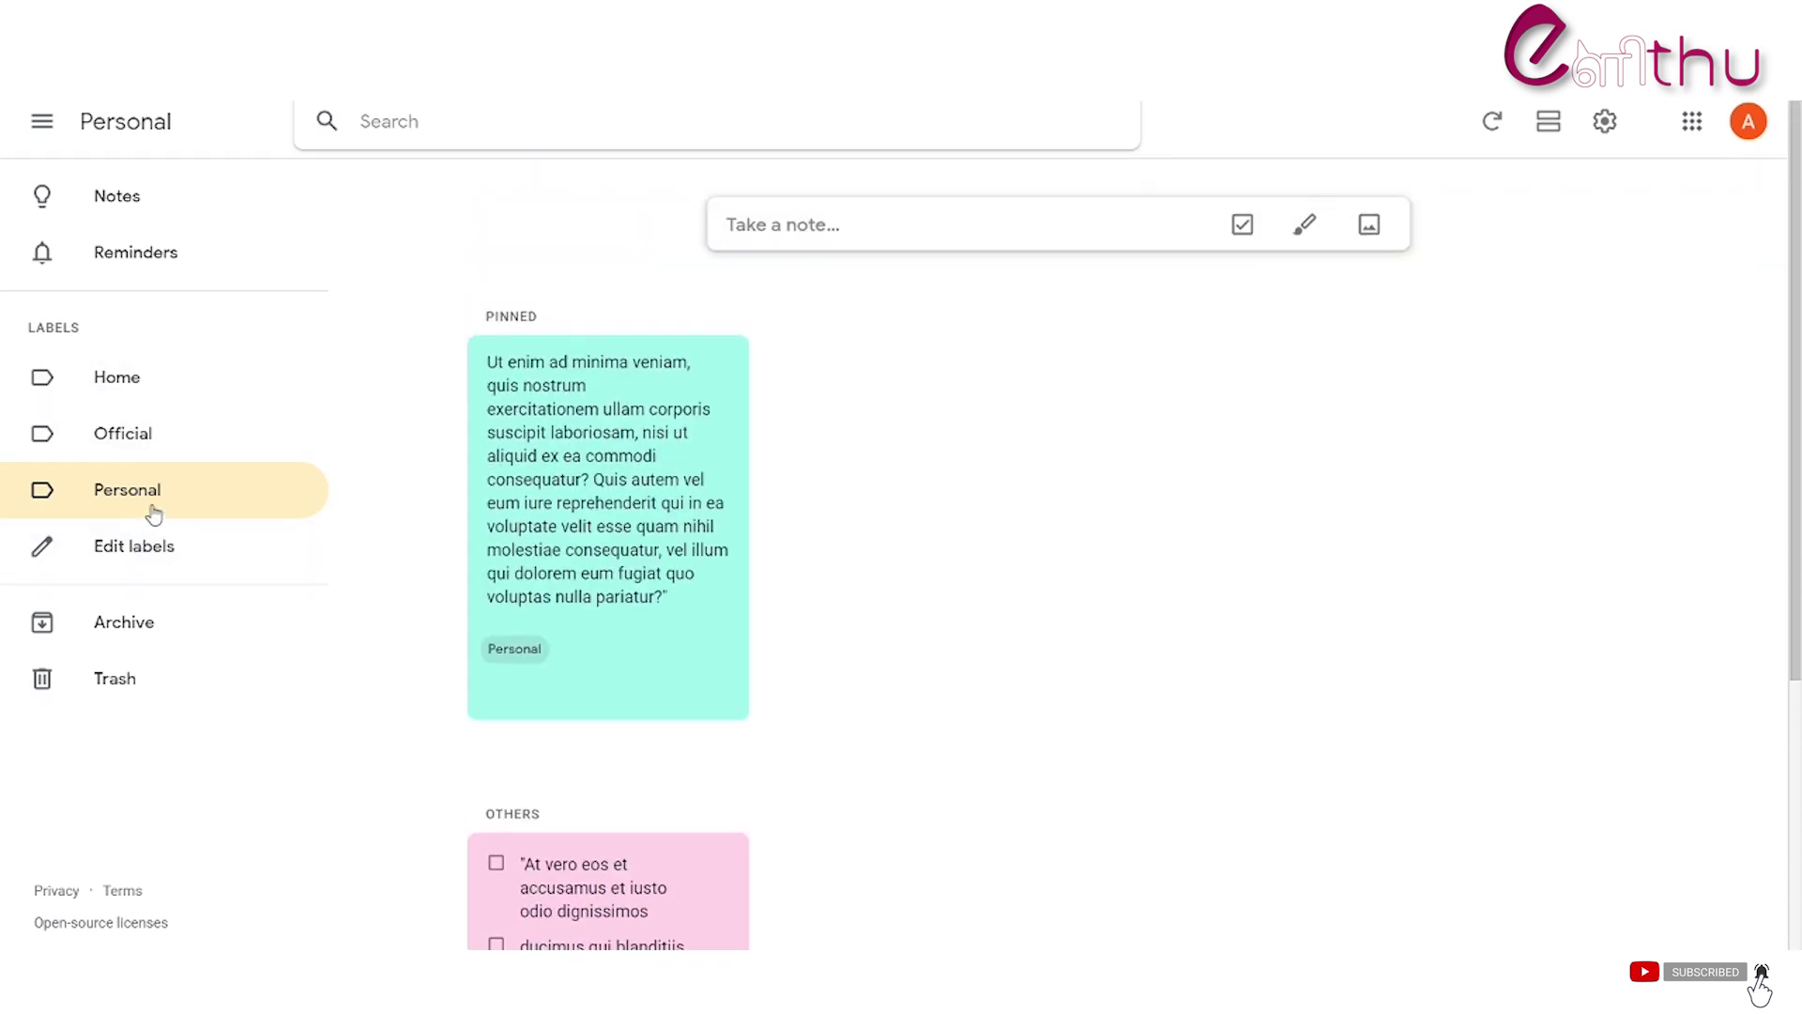
Step: Open the label editor, show the rename and delete options for the Home label, and close the editor
{"action": "left_click", "coordinate": [139, 560]}
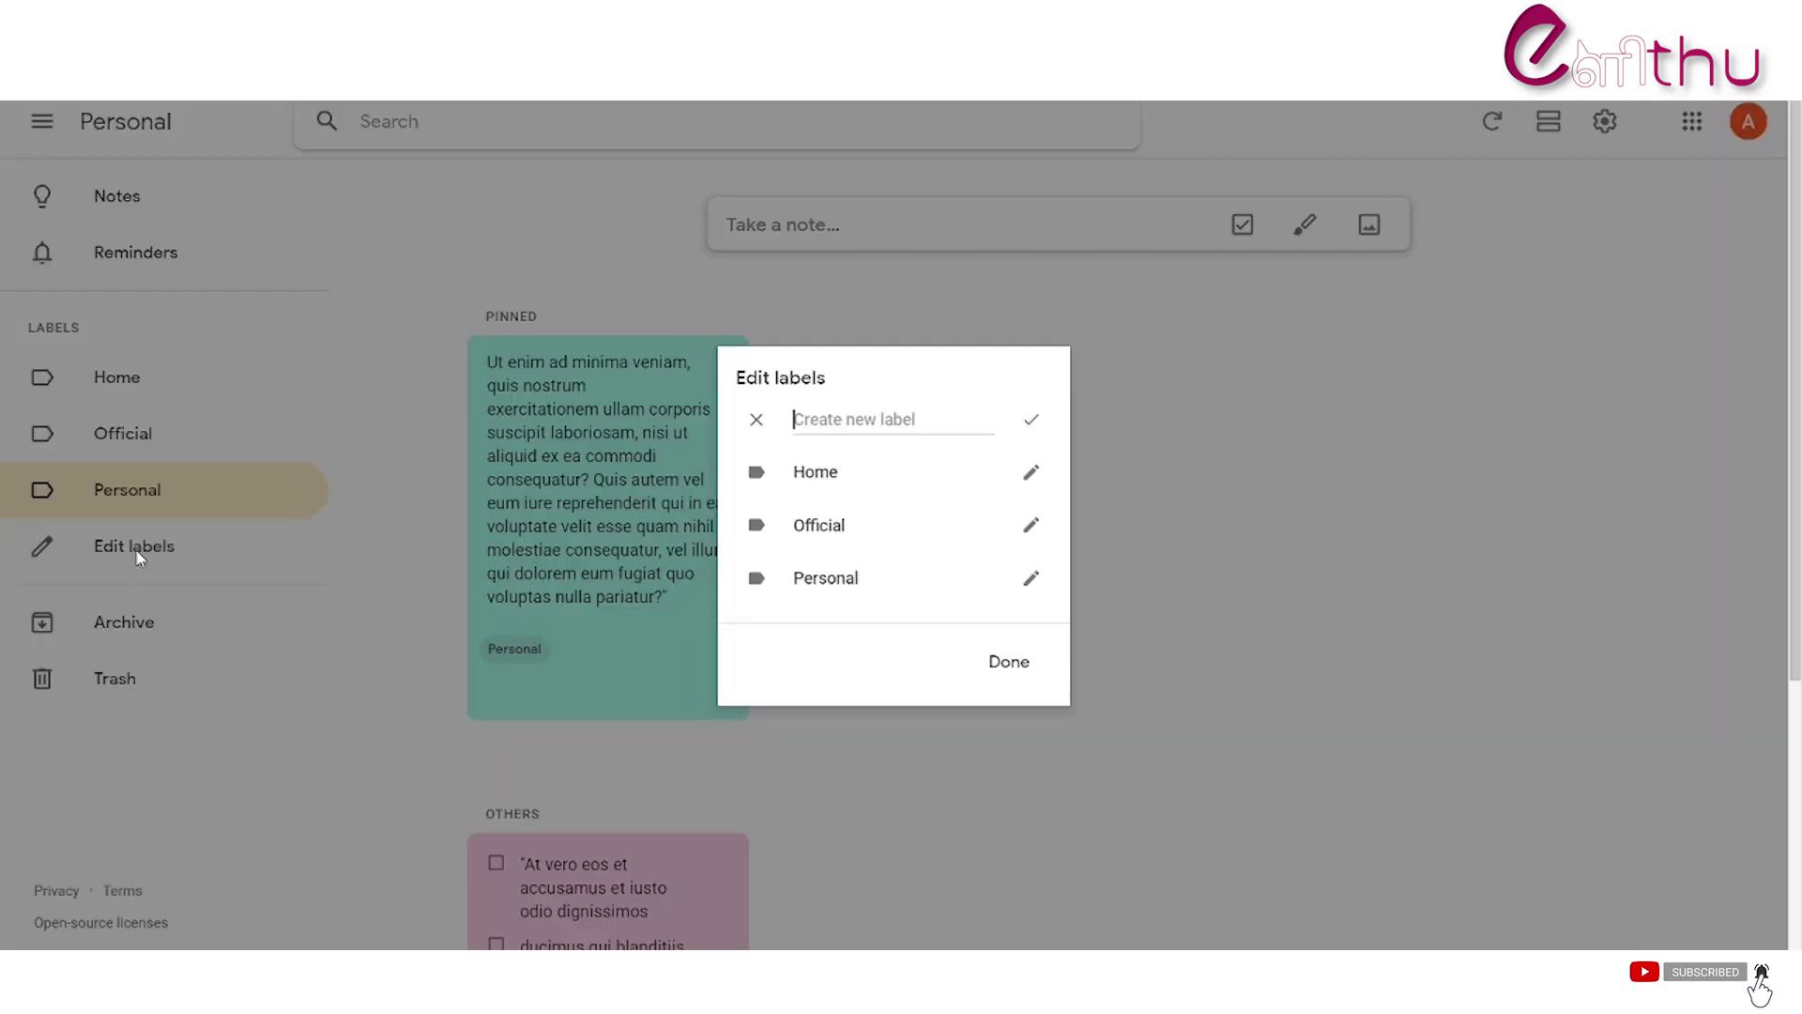
{"action": "left_click", "coordinate": [1029, 474]}
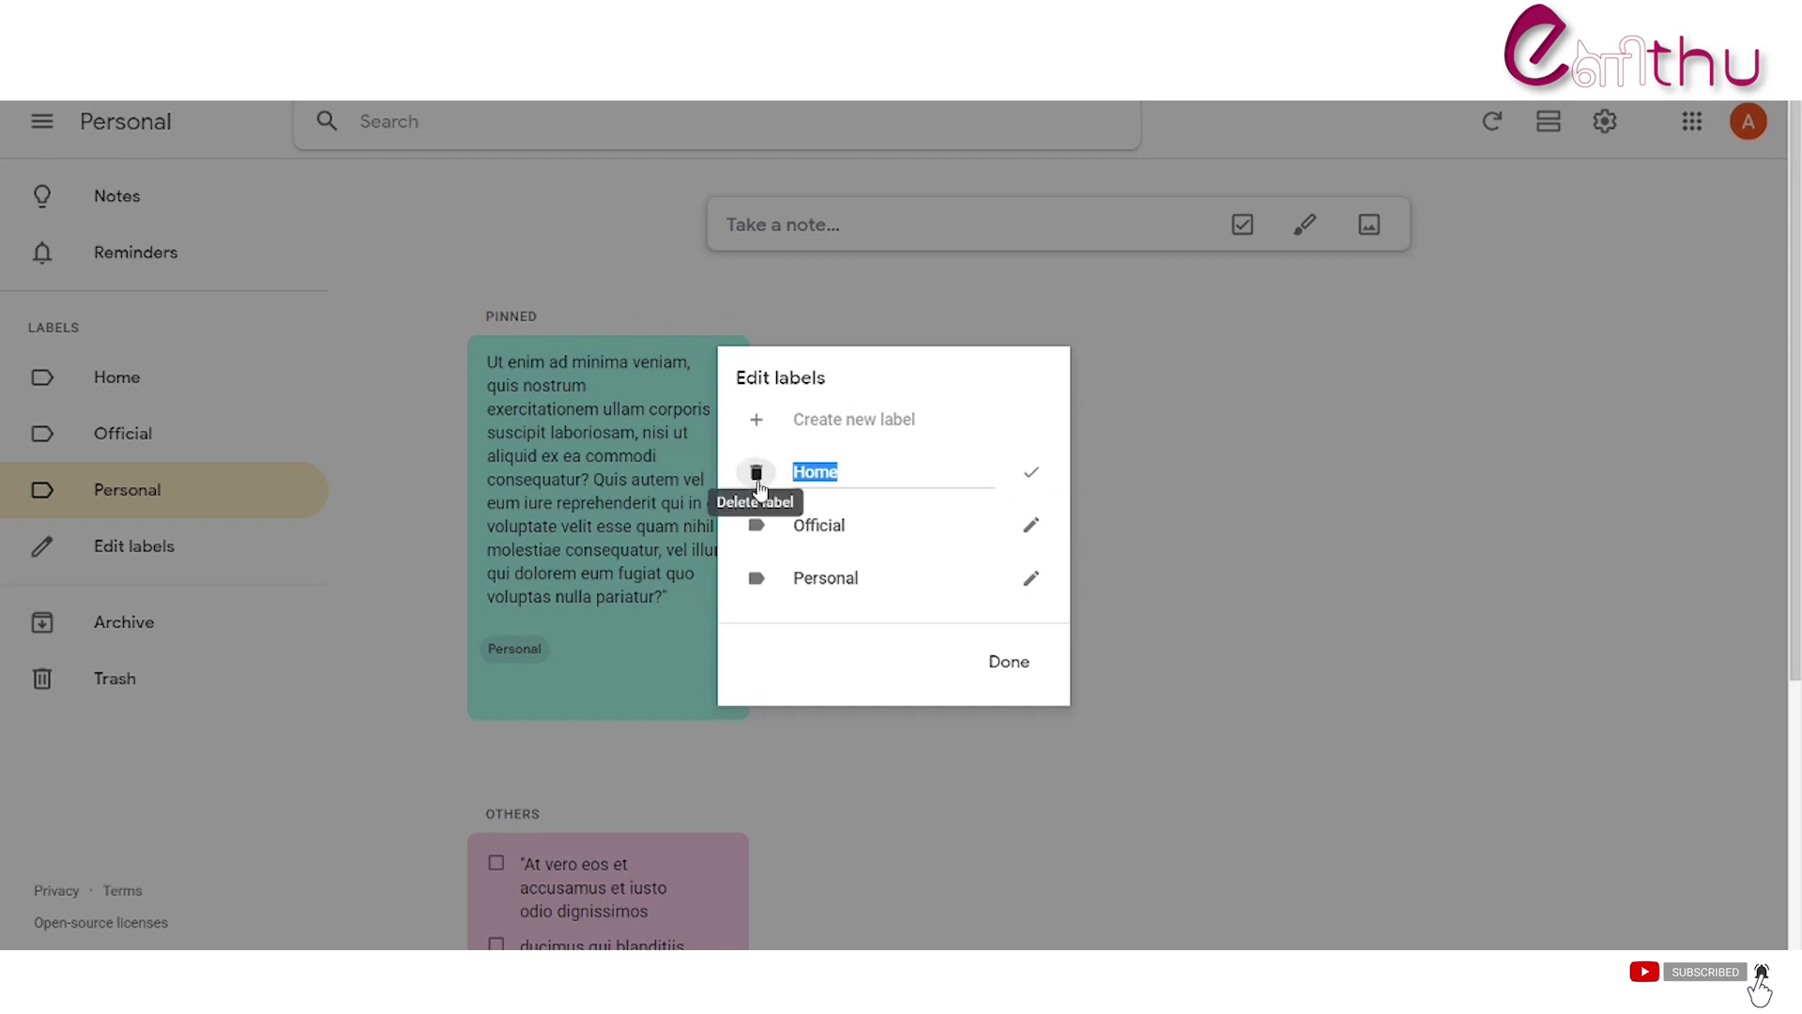
{"action": "left_click", "coordinate": [994, 661]}
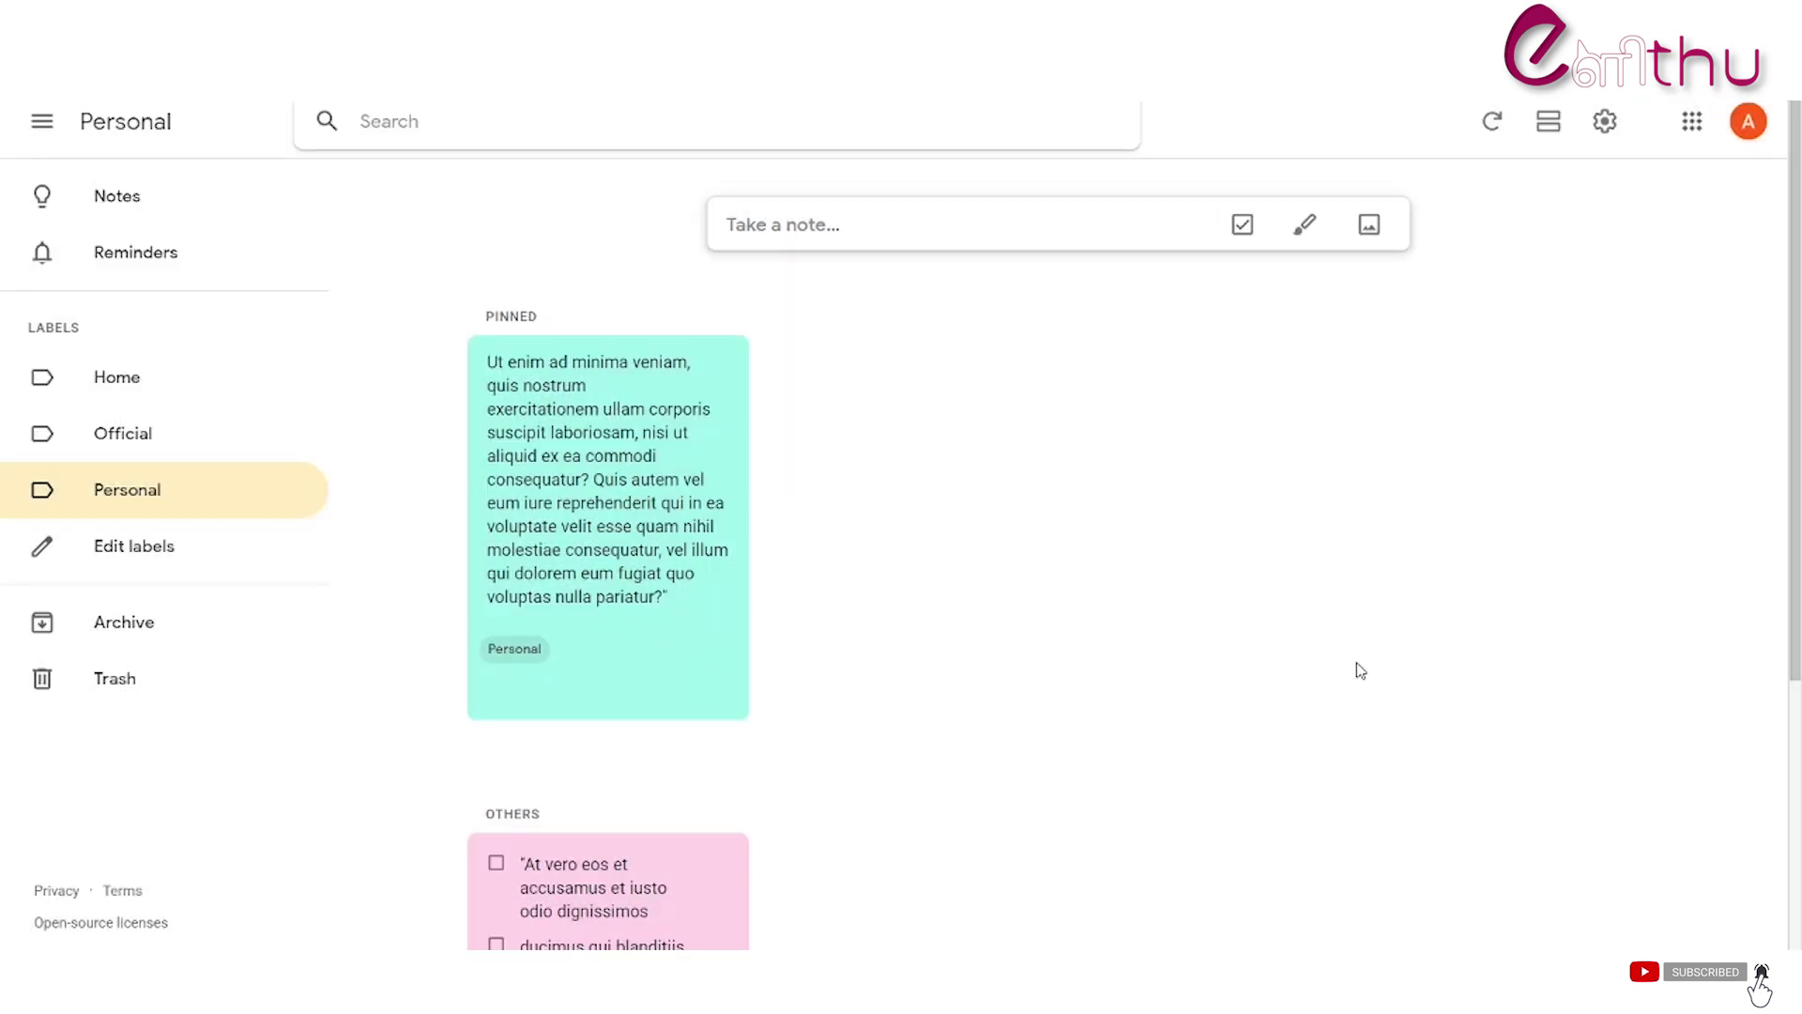
Step: View the notes that have reminders and return to the main notes list
{"action": "left_click", "coordinate": [114, 201]}
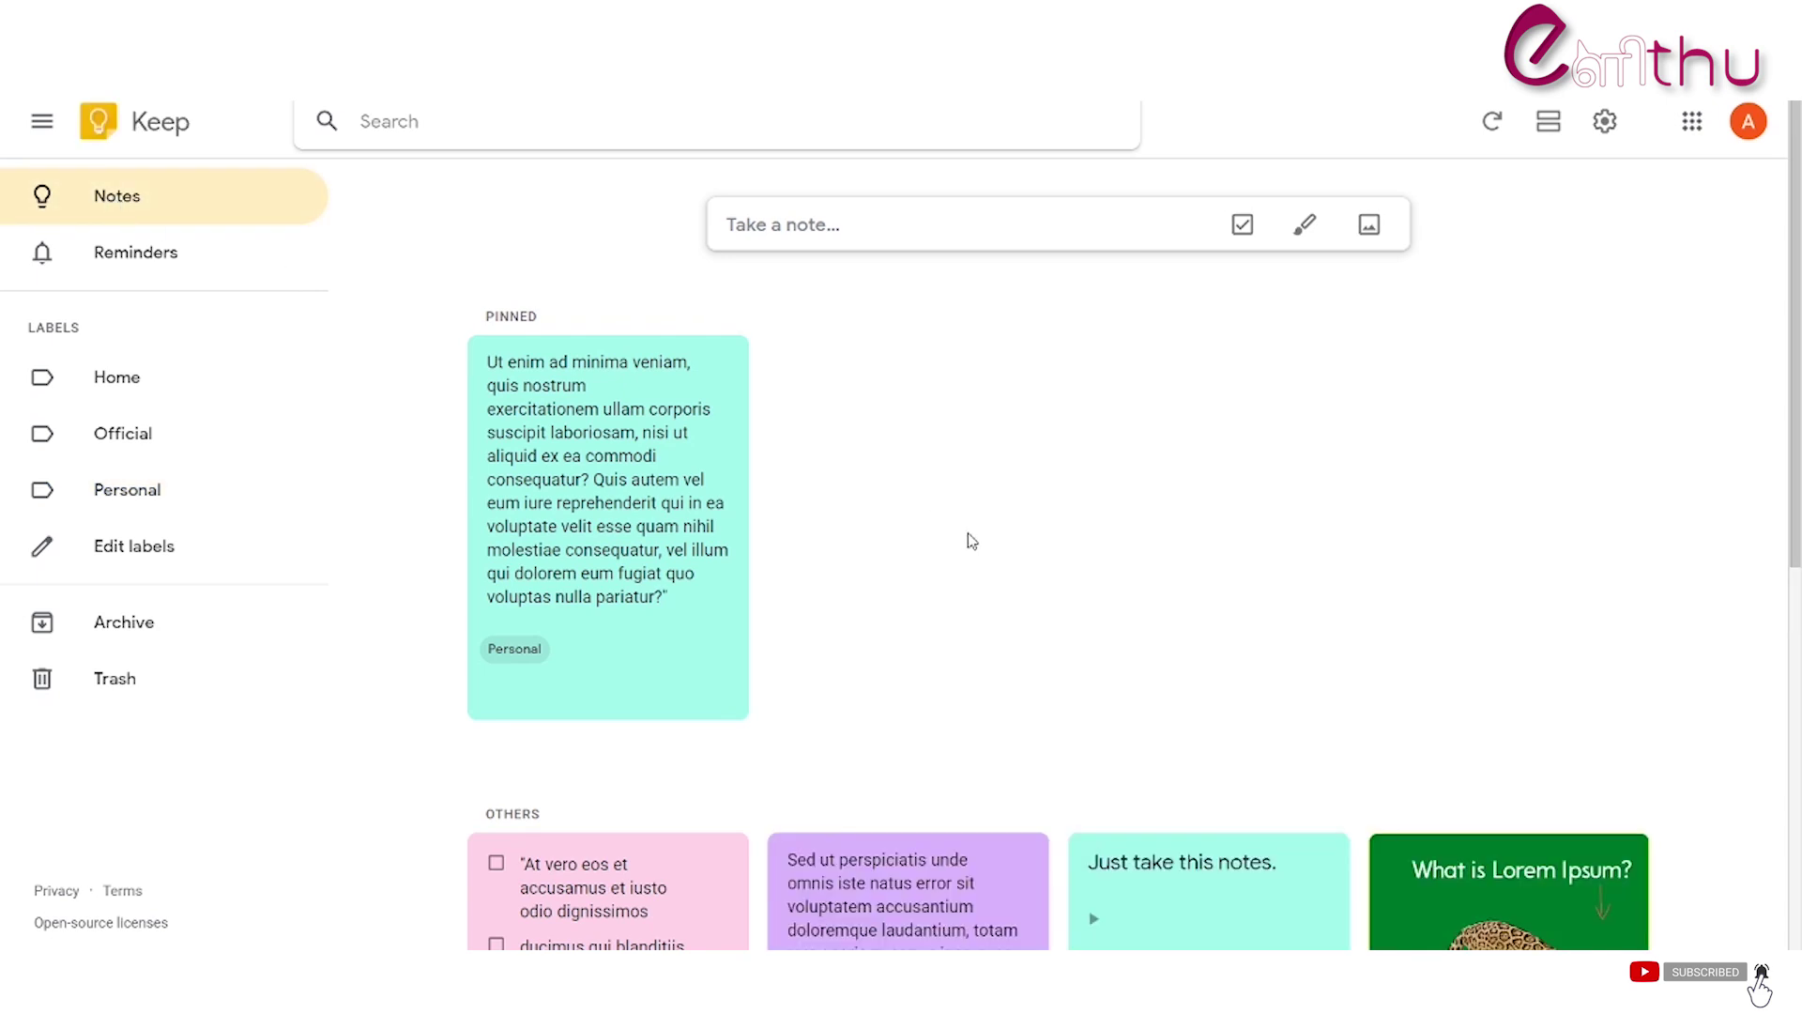
{"action": "left_click", "coordinate": [129, 267]}
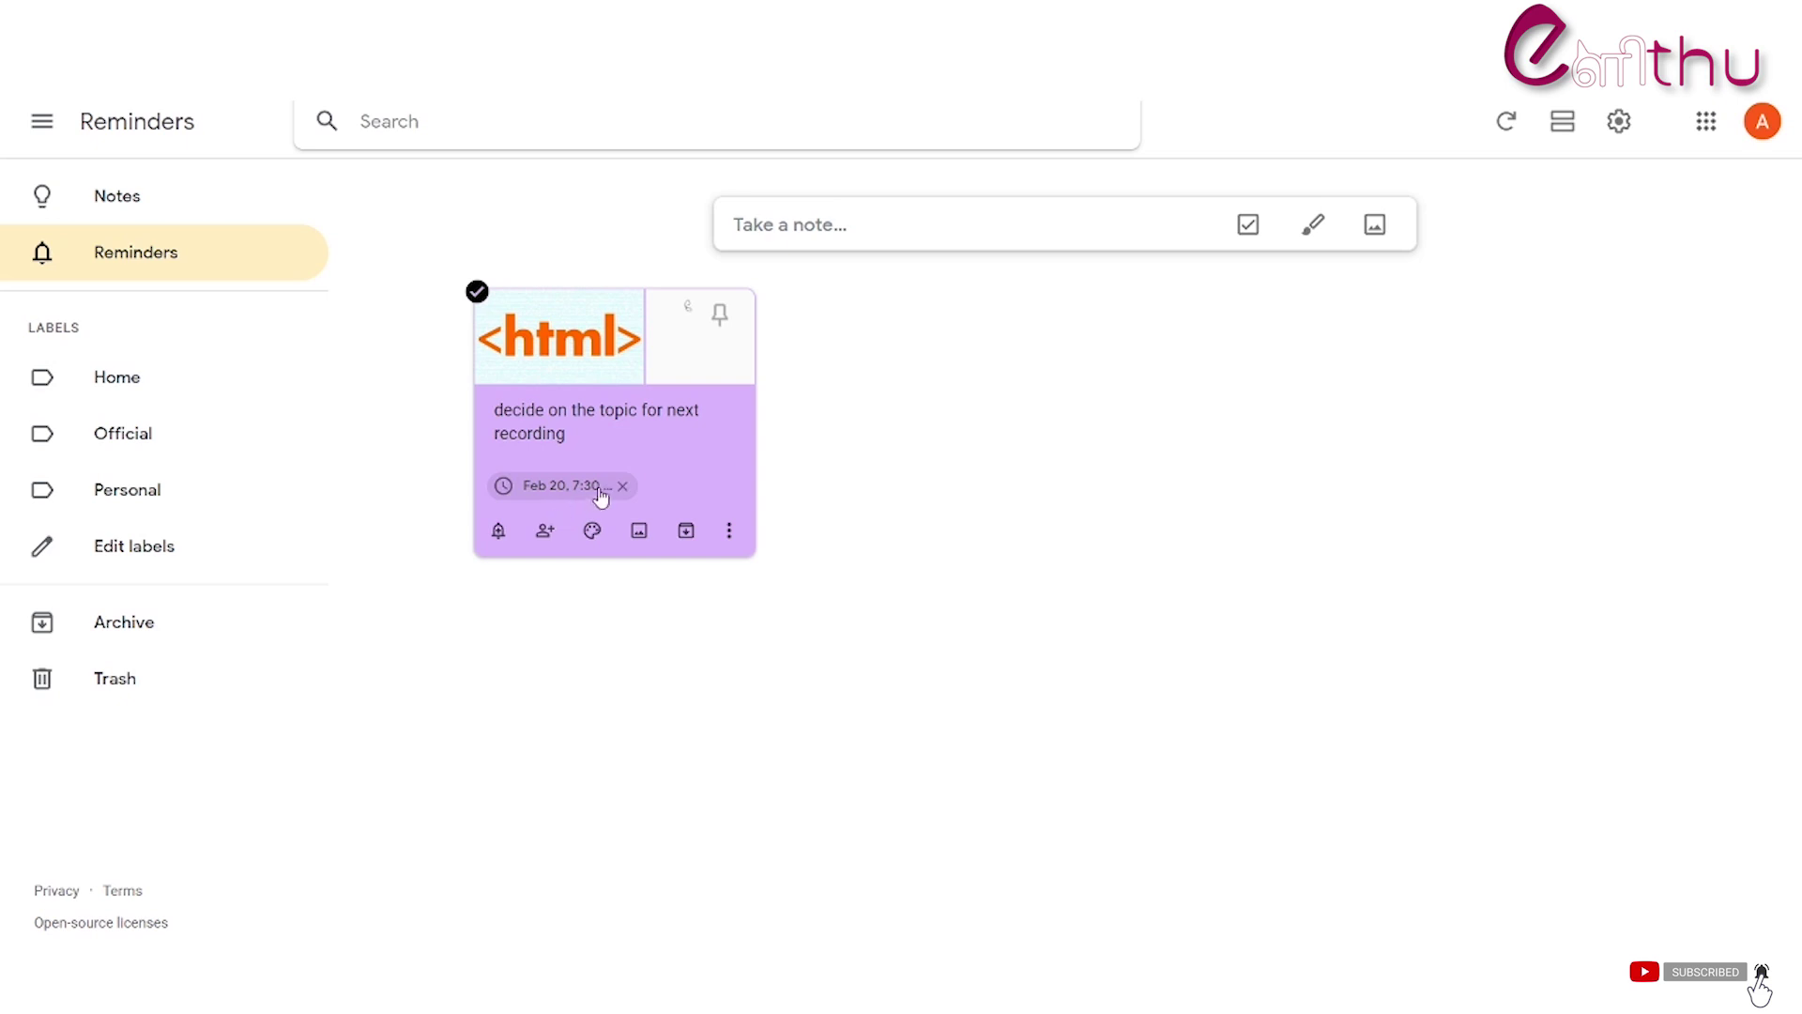
{"action": "left_click", "coordinate": [125, 204]}
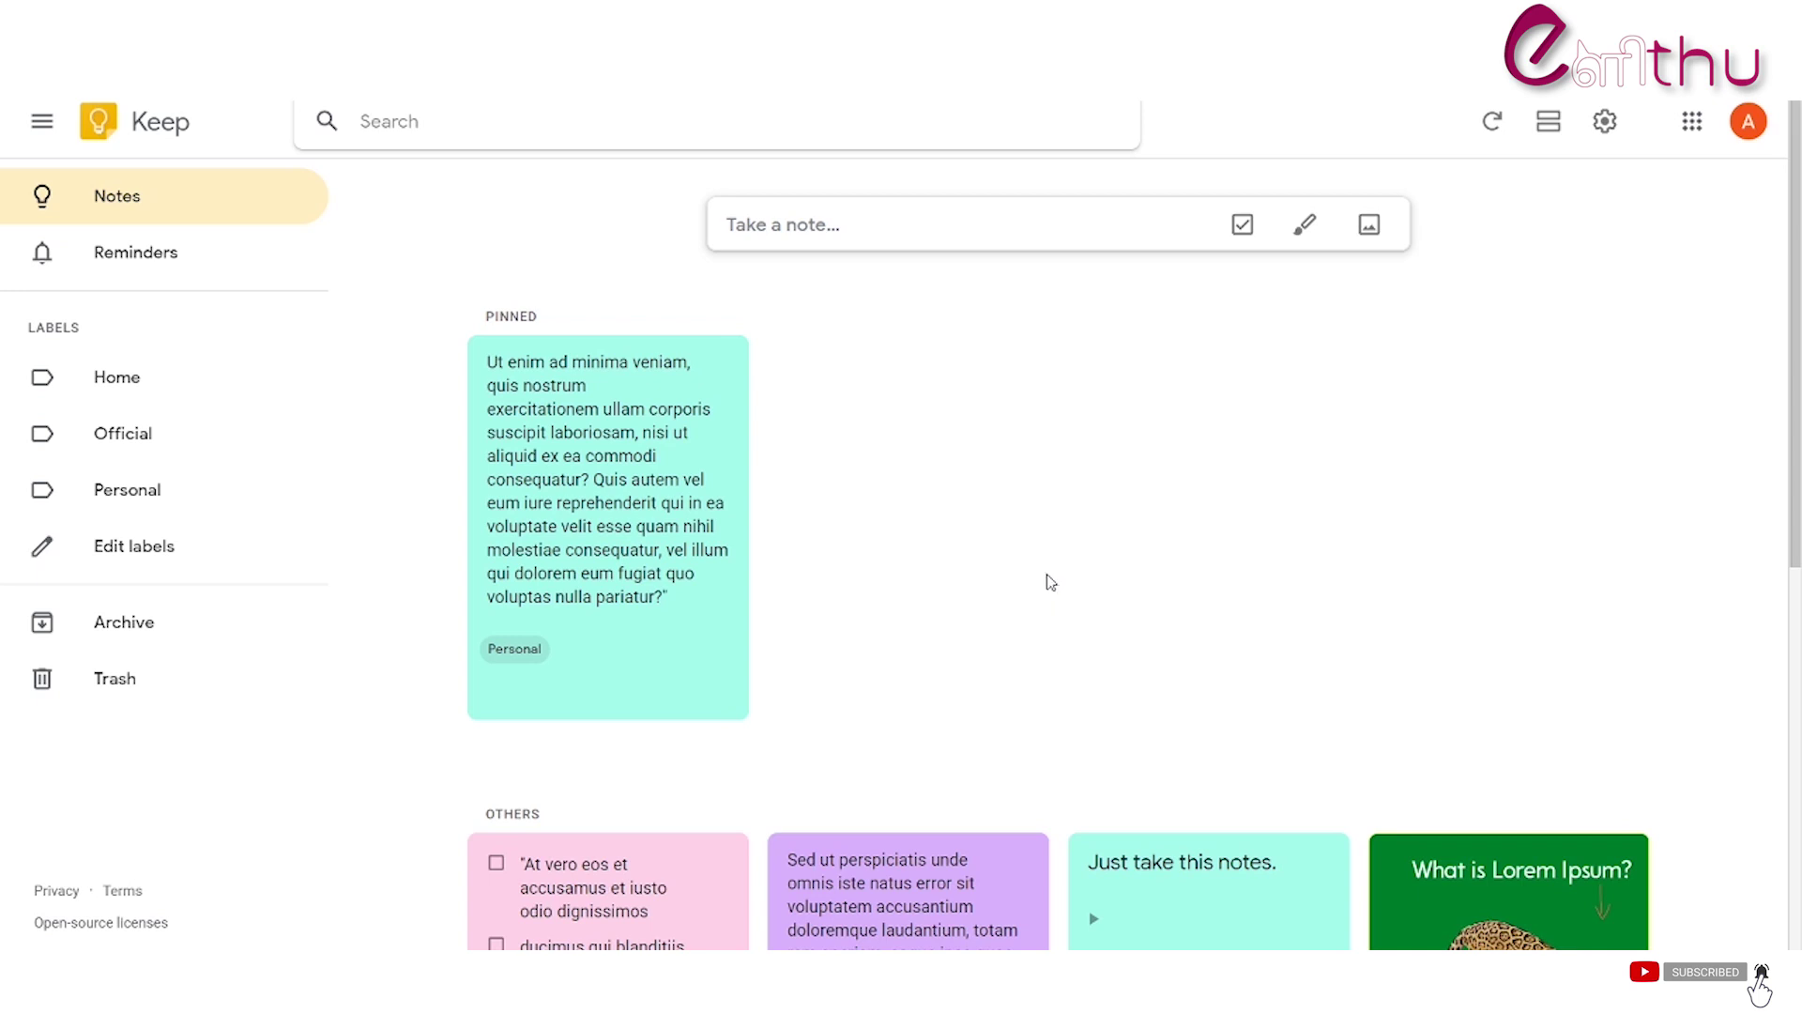
Step: Filter the notes by the teal colour using the search filters and return to the main notes list
{"action": "left_click", "coordinate": [465, 124]}
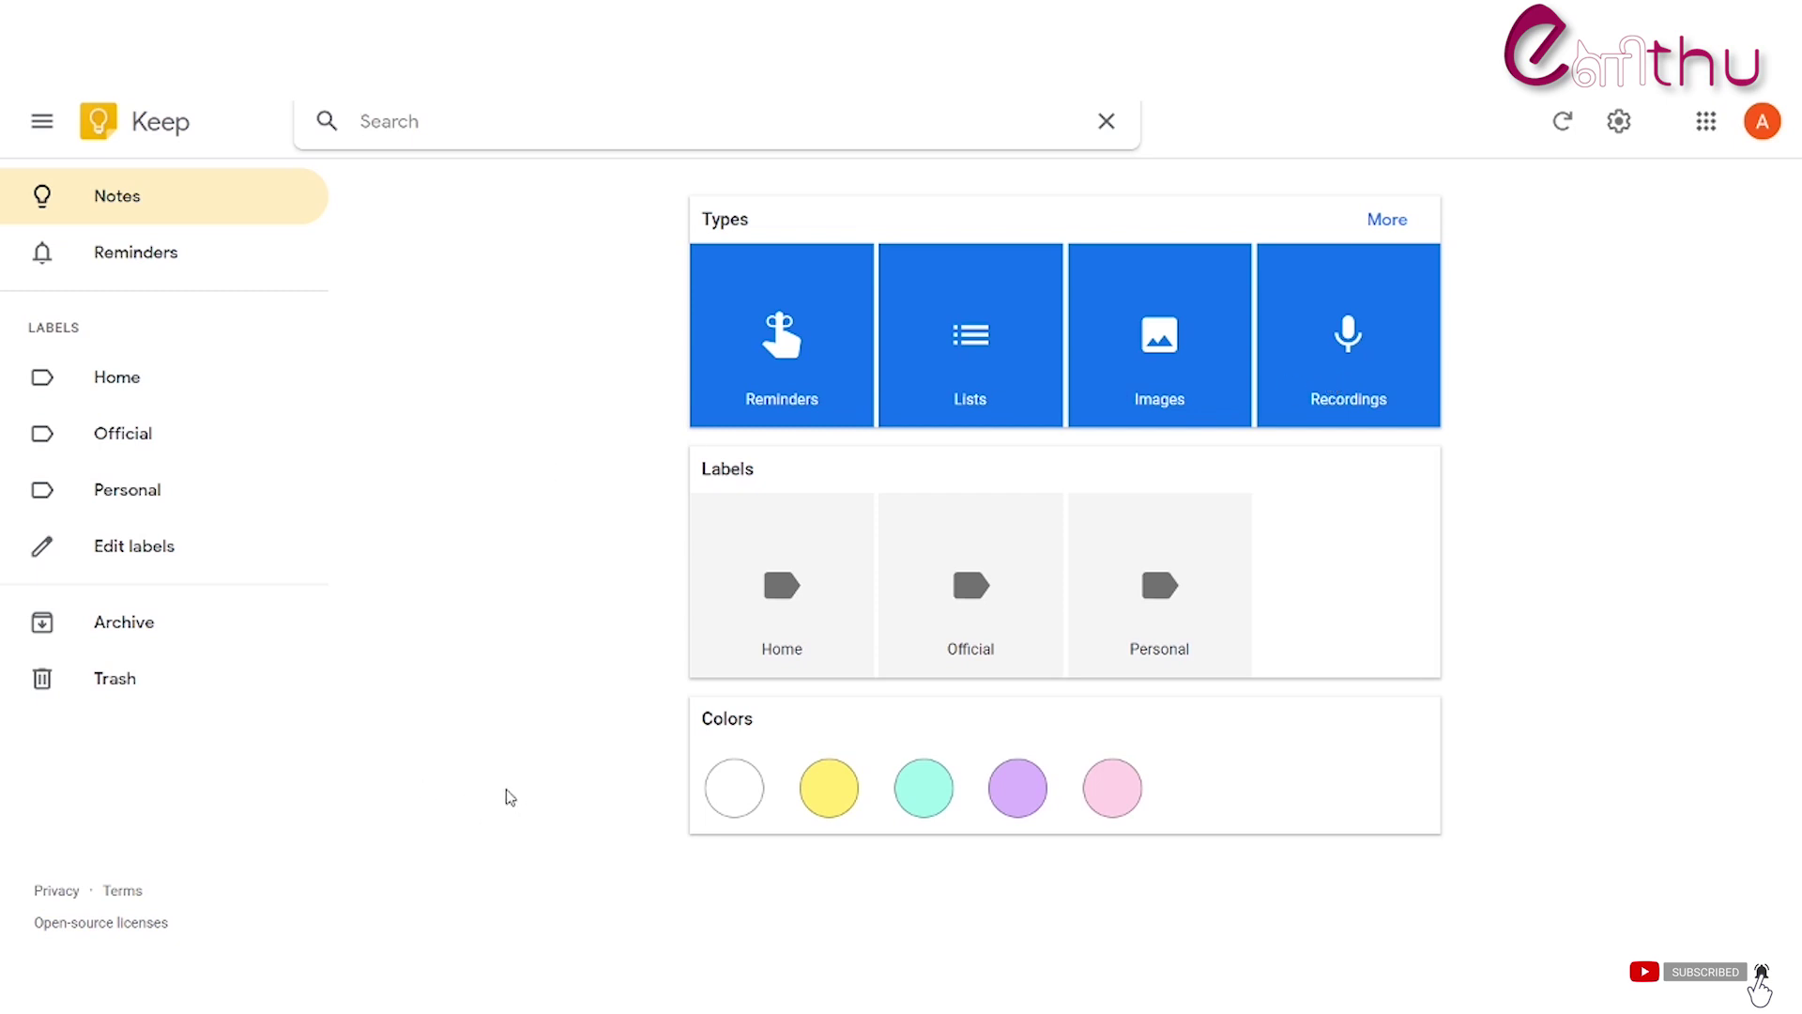
{"action": "left_click", "coordinate": [928, 799]}
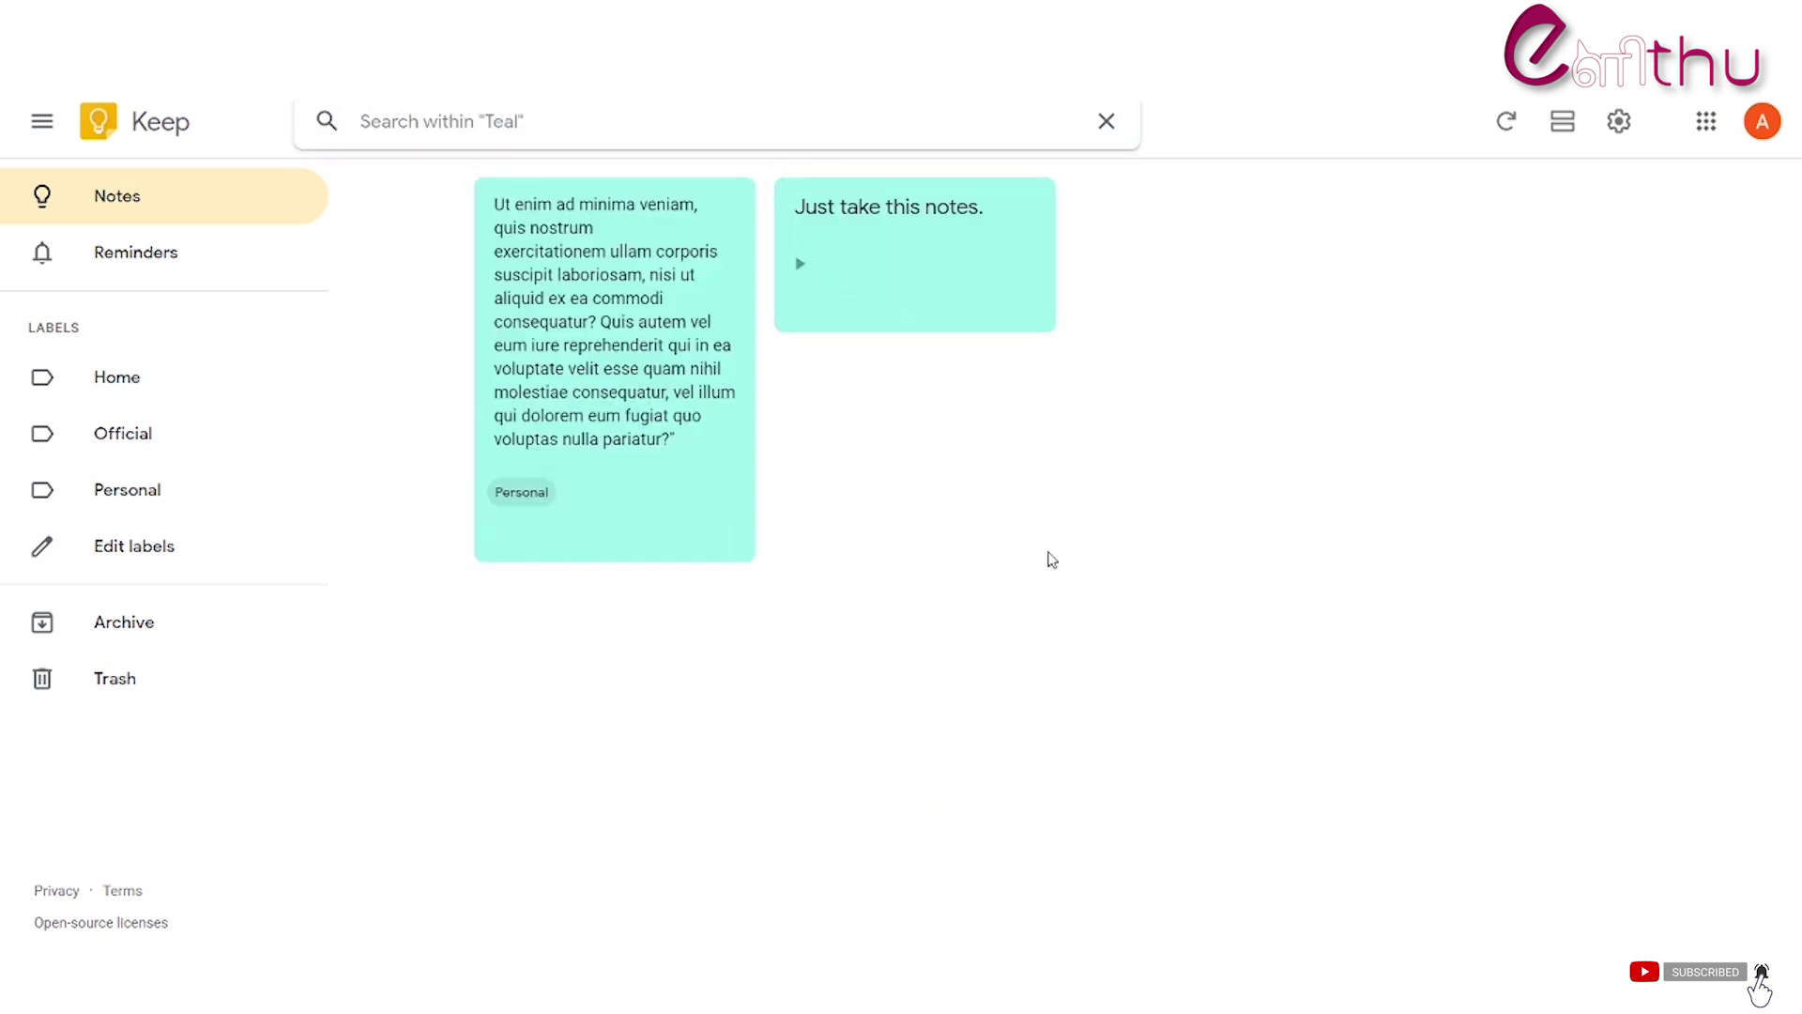
{"action": "left_click", "coordinate": [165, 214]}
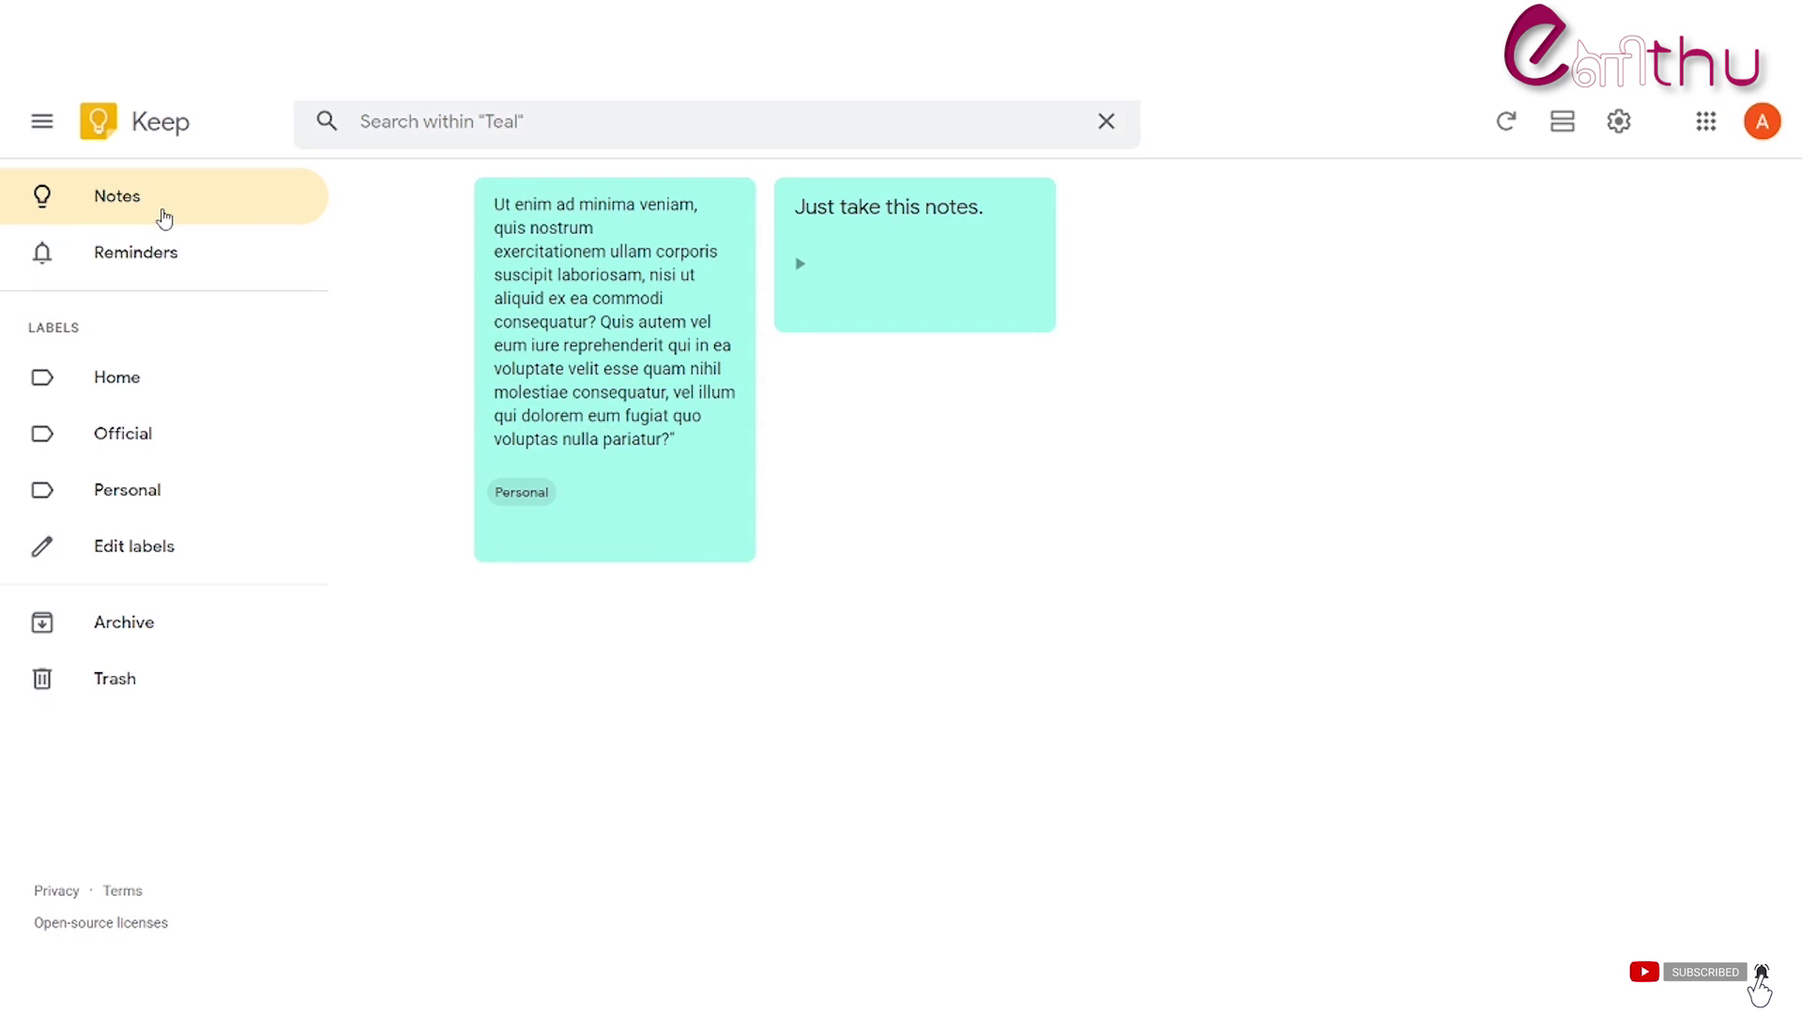
Step: Search the notes for "ipsum" and look through the matching notes
{"action": "left_click", "coordinate": [487, 125]}
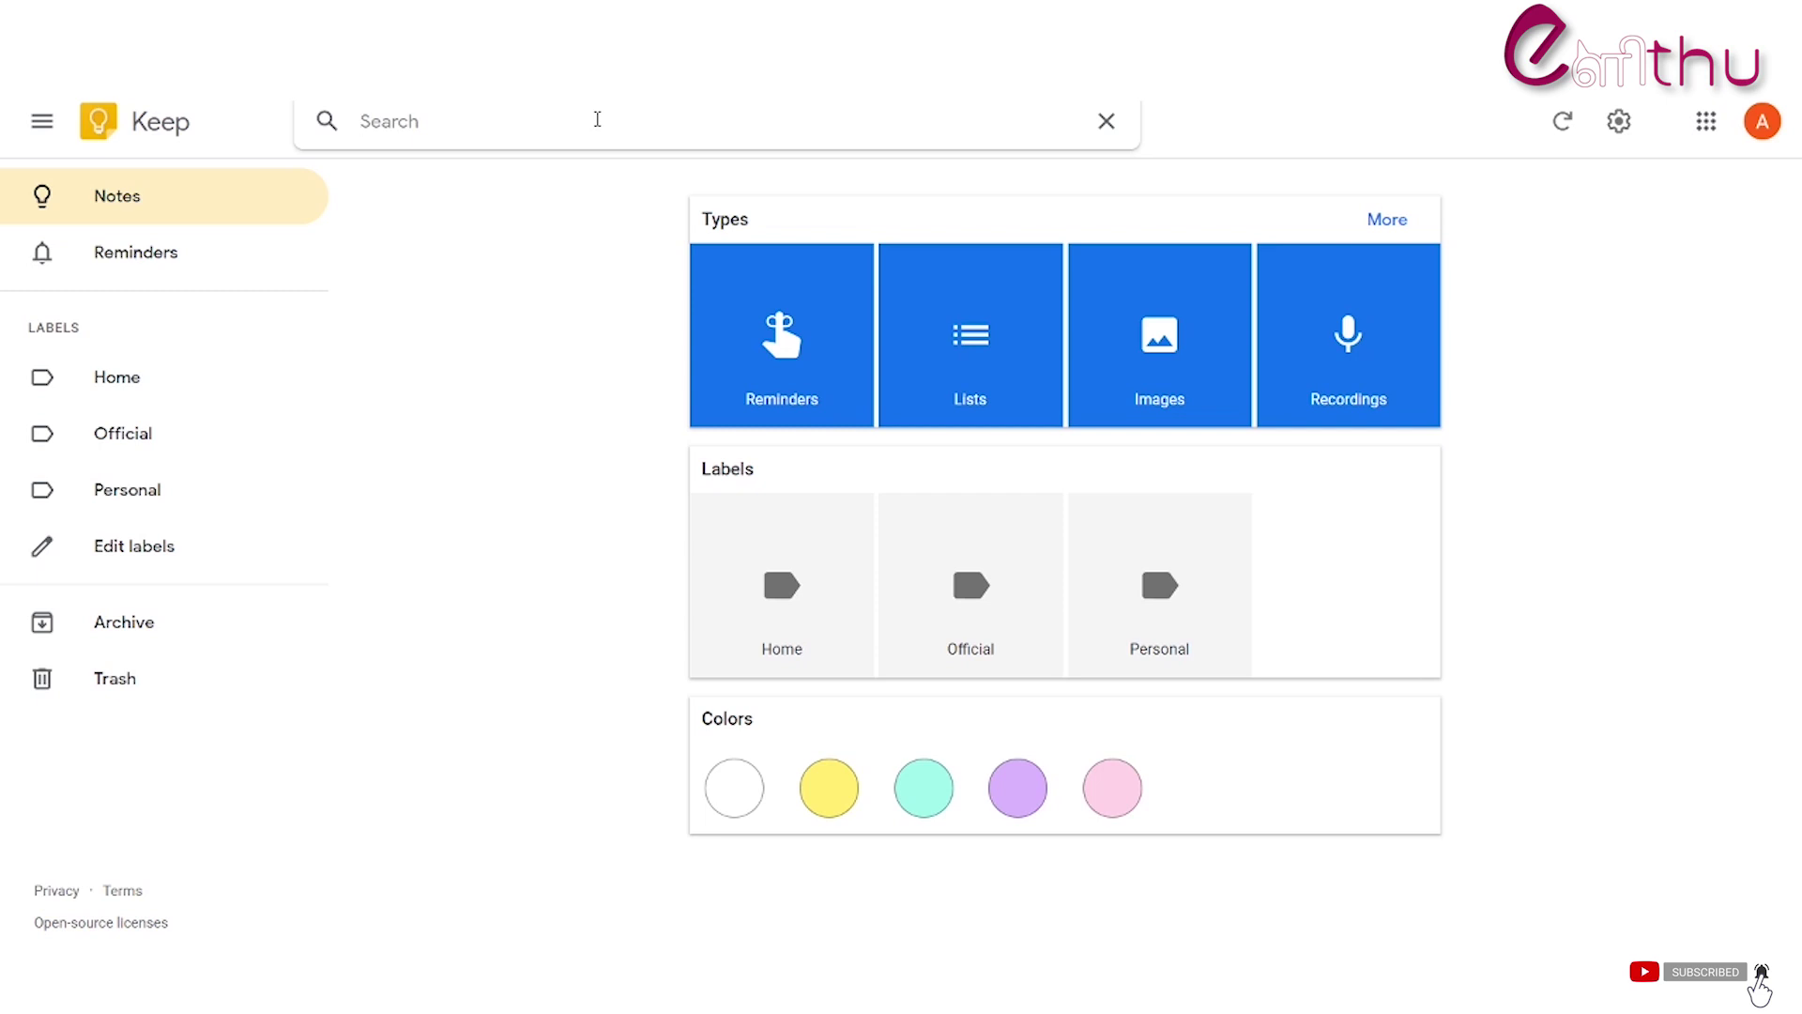
{"action": "type", "text": "ipsum"}
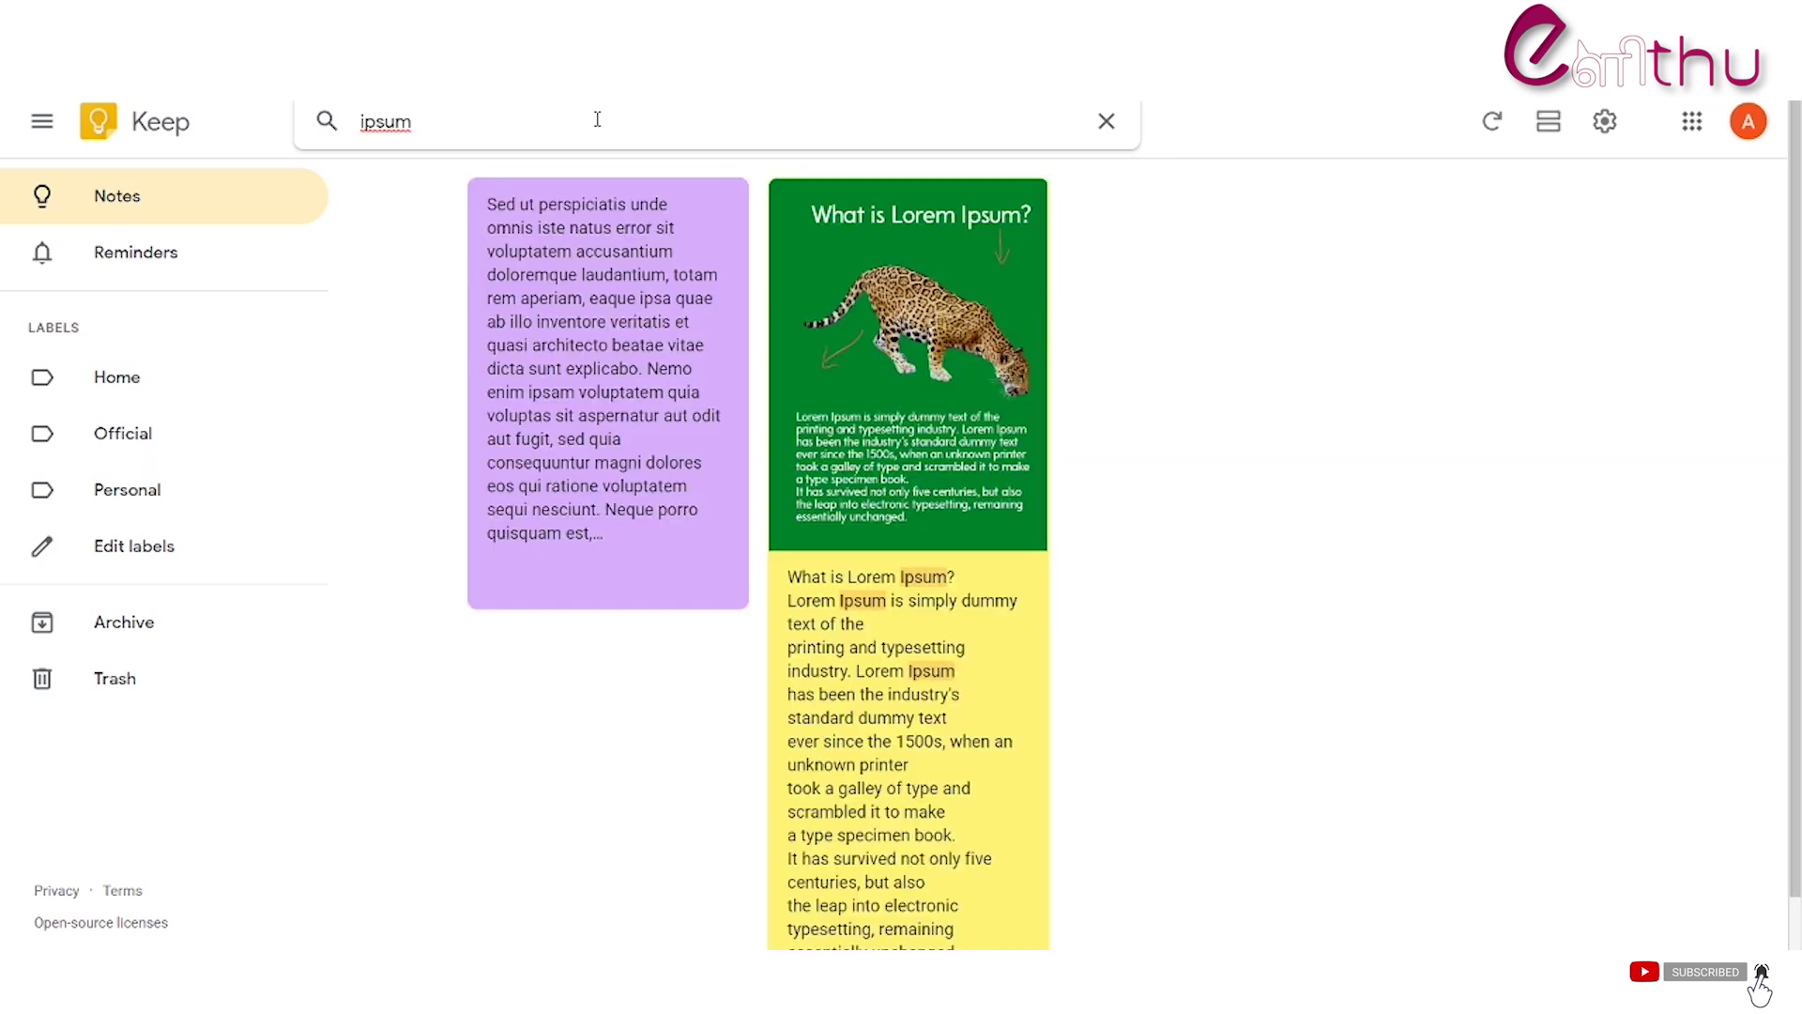
{"action": "scroll", "coordinate": [600, 282], "scroll_direction": "down", "scroll_amount": 1}
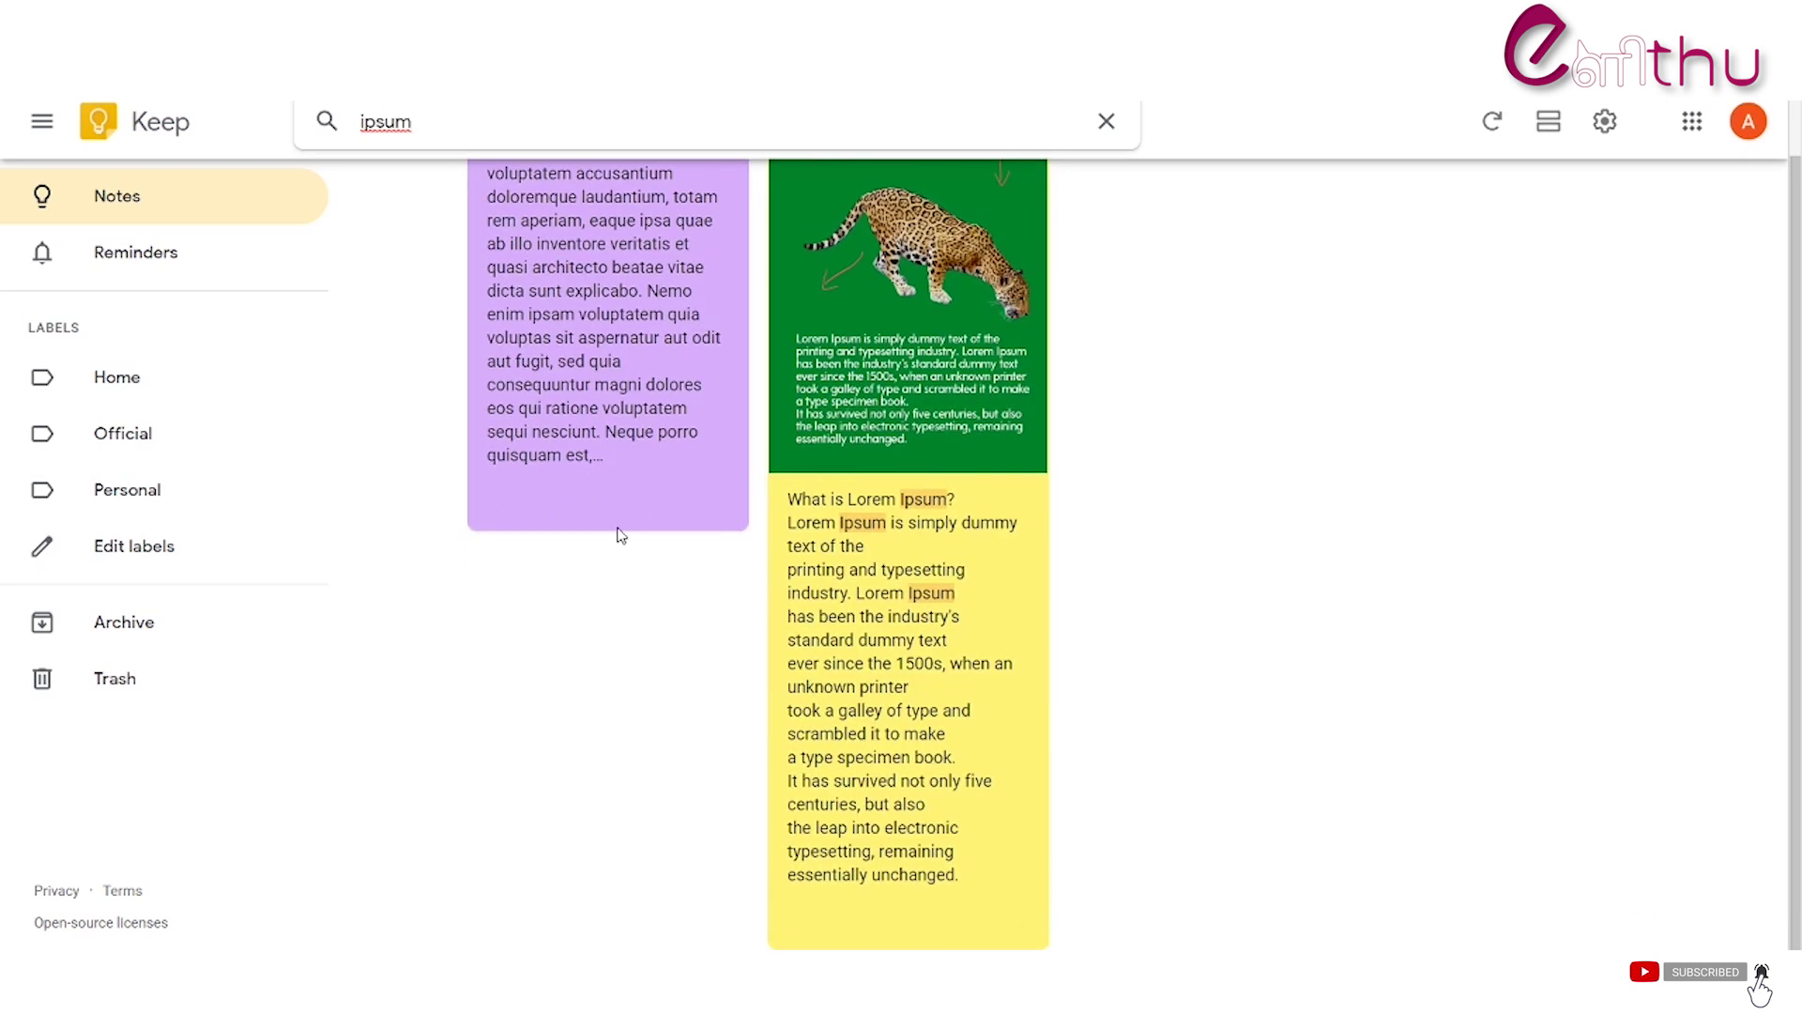